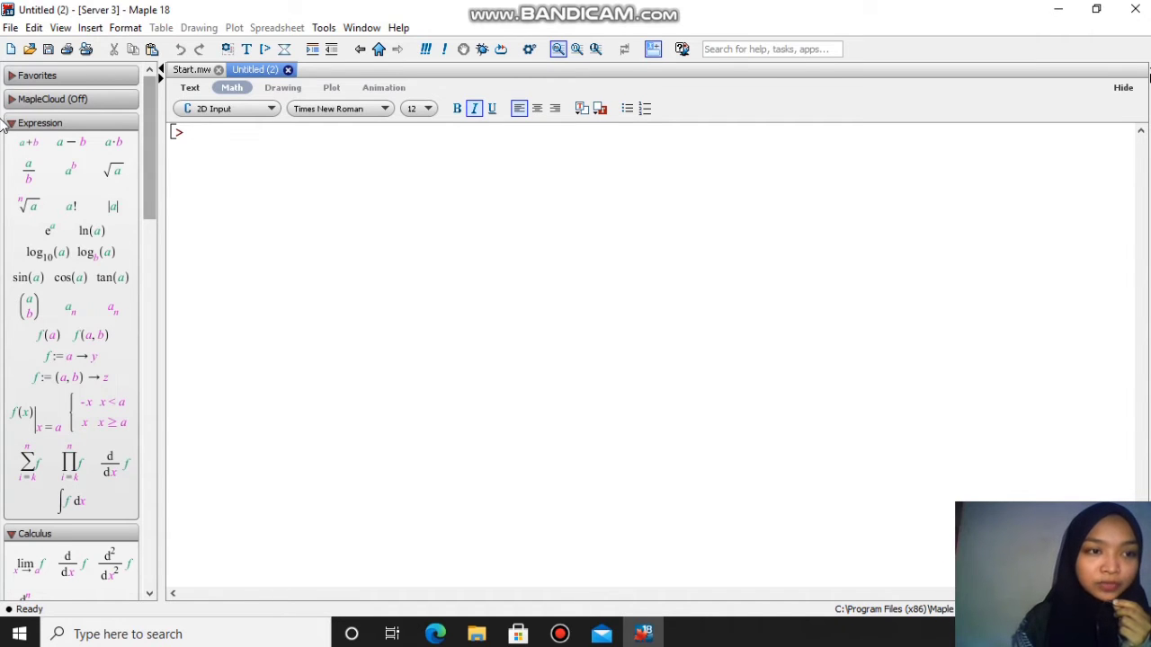
Step: Evaluate the sum 9 + 4 using the addition template from the expression palette
click(29, 142)
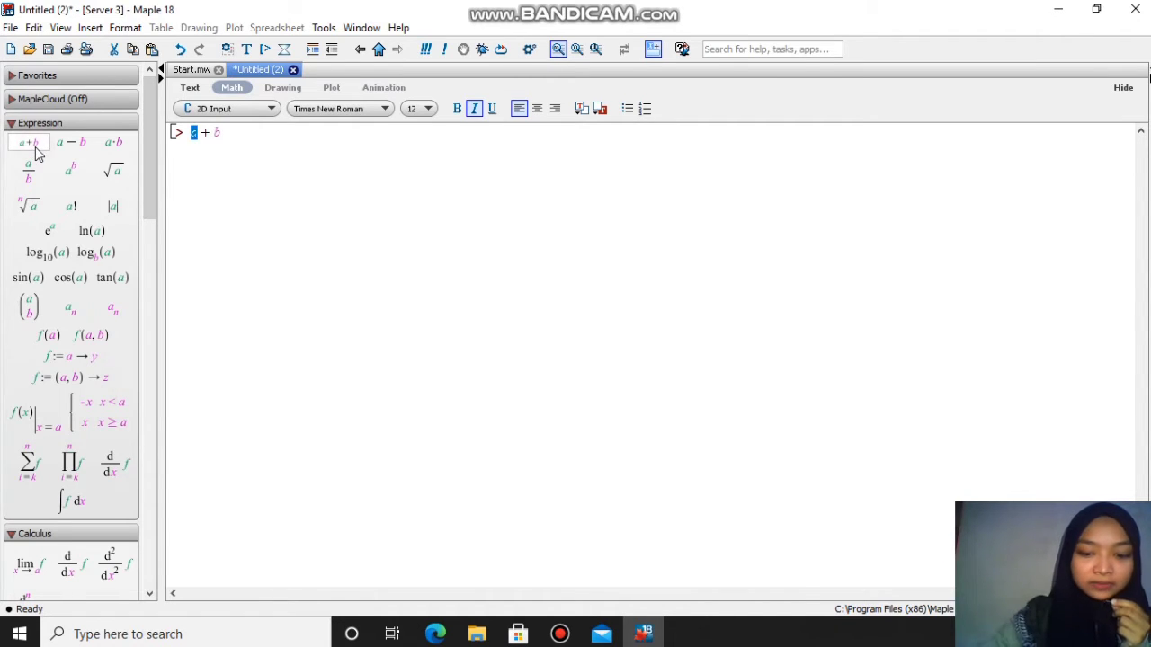
text(9)
key(Tab)
text(4)
key(Return)
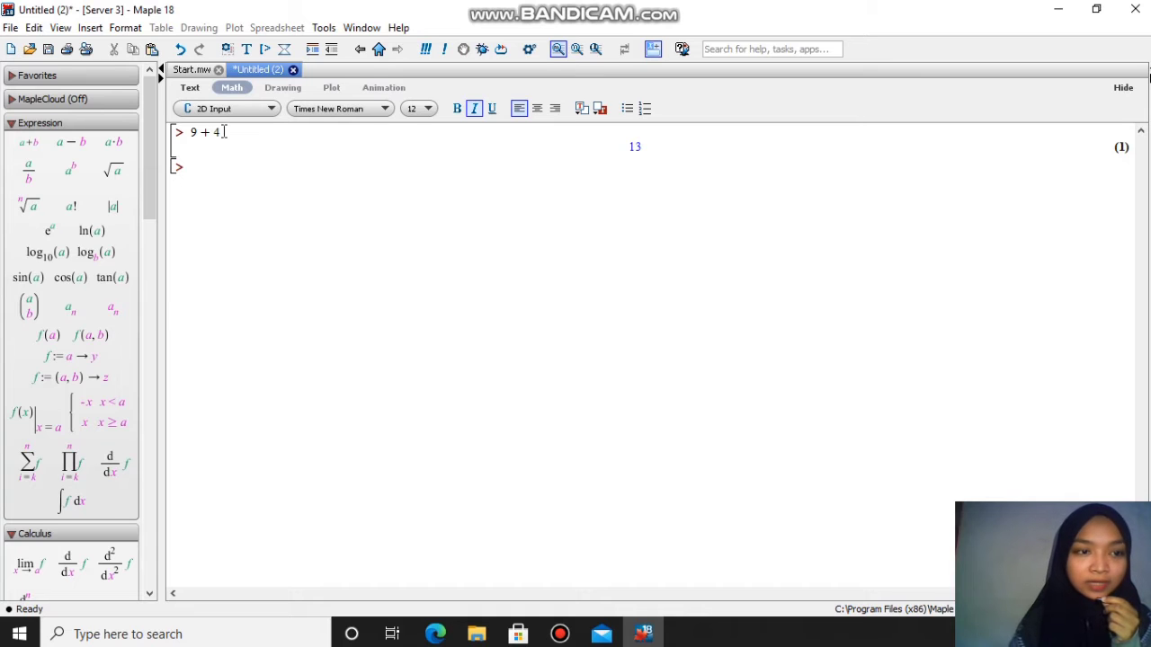
Step: Evaluate the difference 21 − 6 on the next prompt using the subtraction template
click(80, 151)
text(21 −)
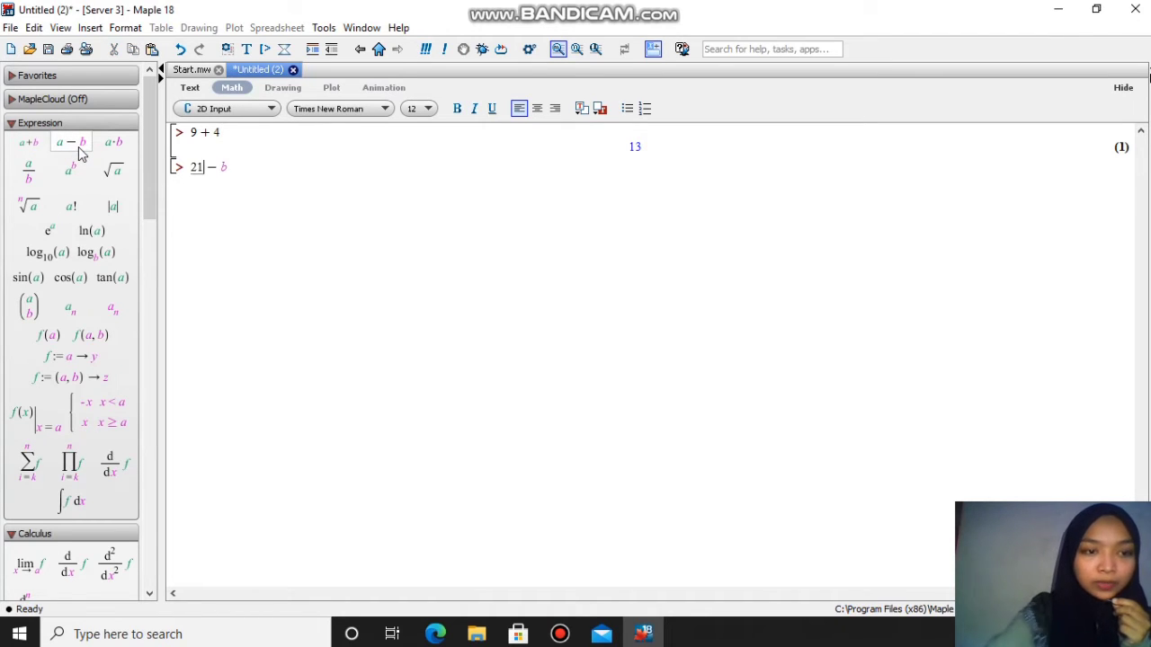
key(Tab)
text(6)
key(Return)
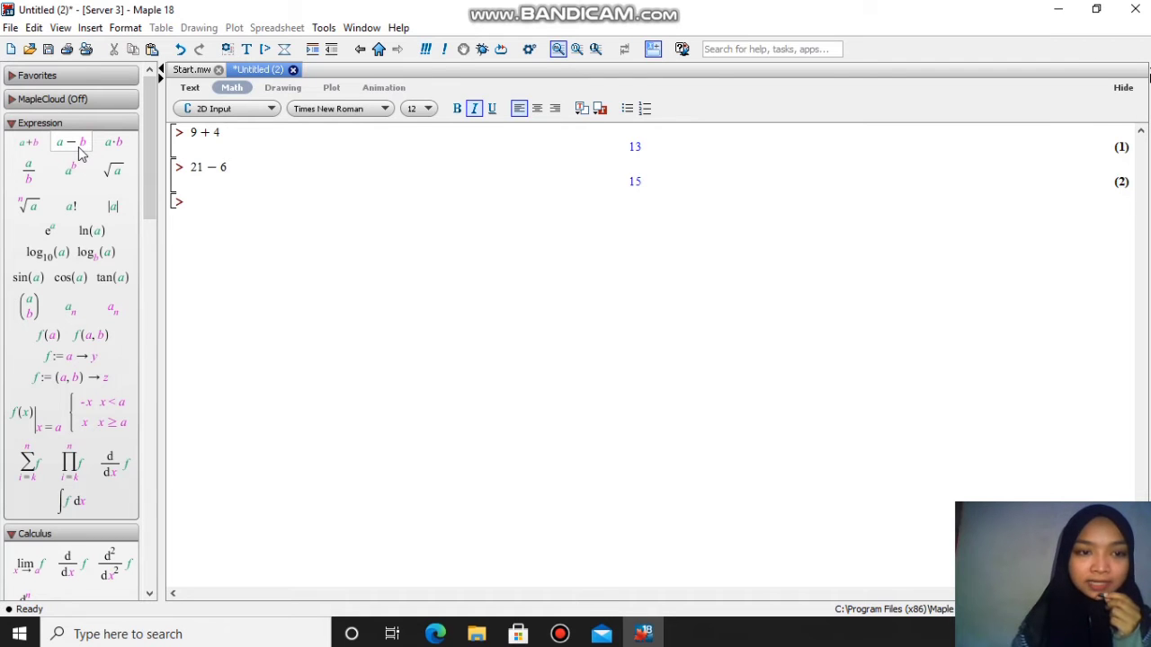
Step: Evaluate the product 13·7 on the next prompt using the multiplication template
click(106, 149)
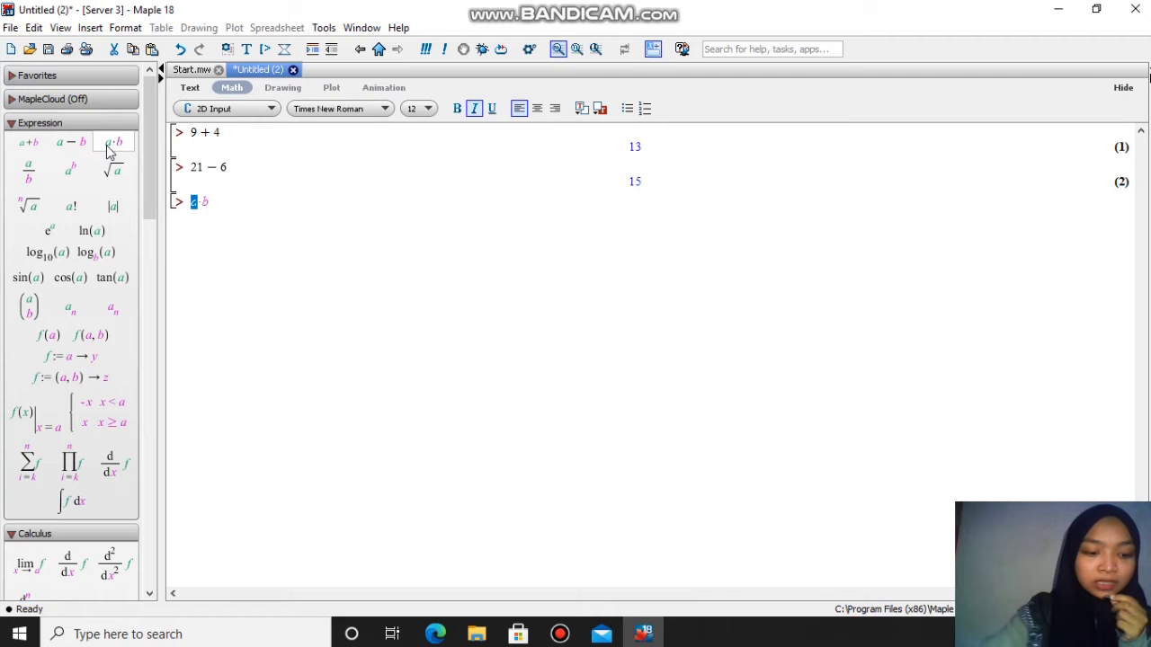
text(13)
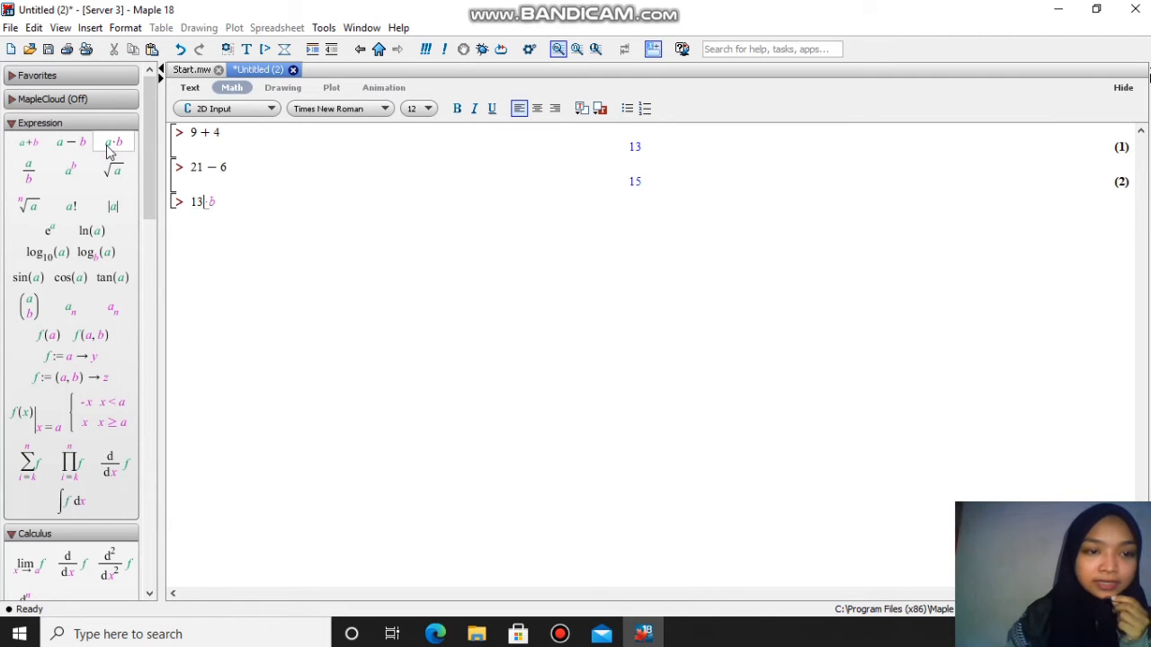
key(Tab)
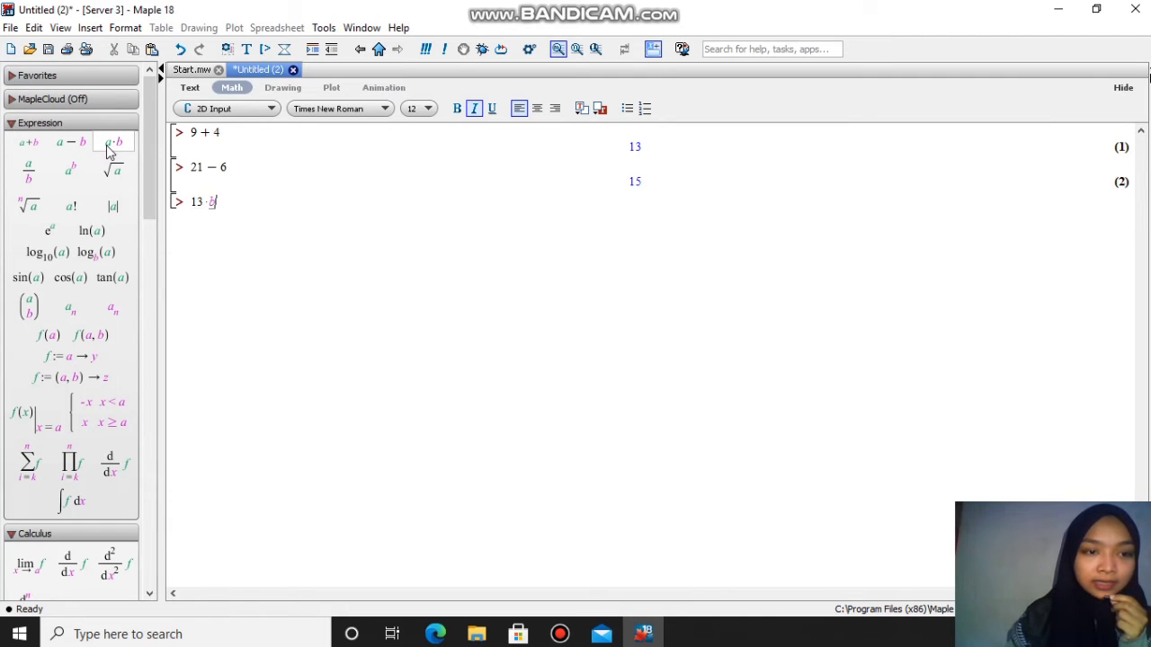
text(7)
key(Return)
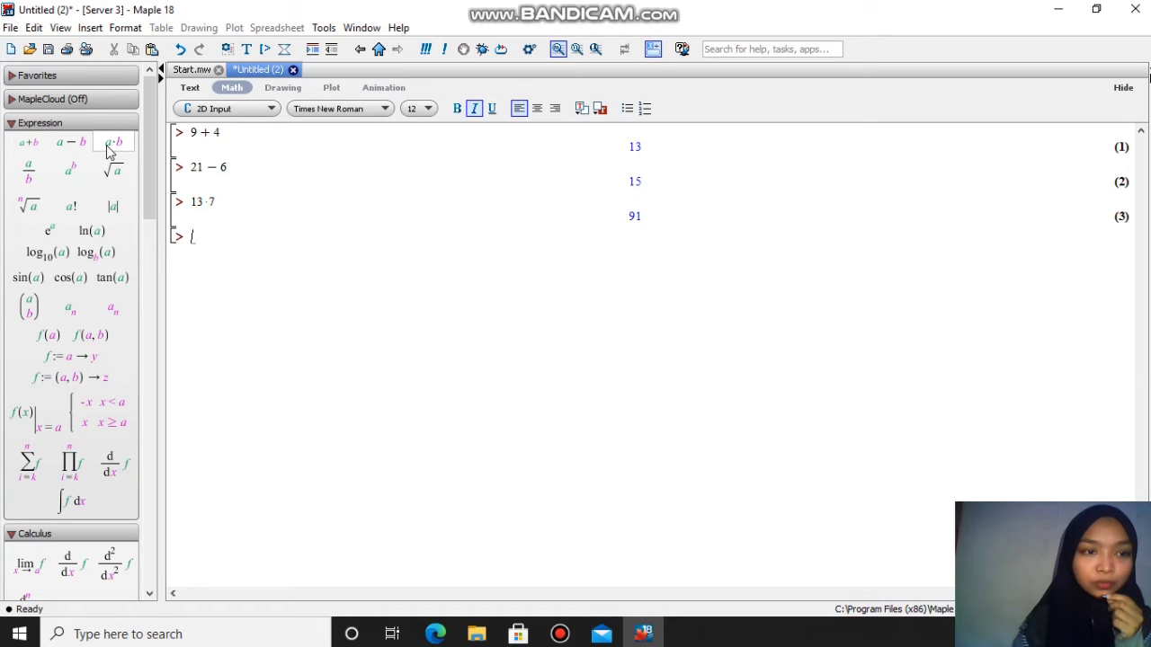
Step: Evaluate the fraction 225 over 15 on the next prompt using the division template
click(36, 174)
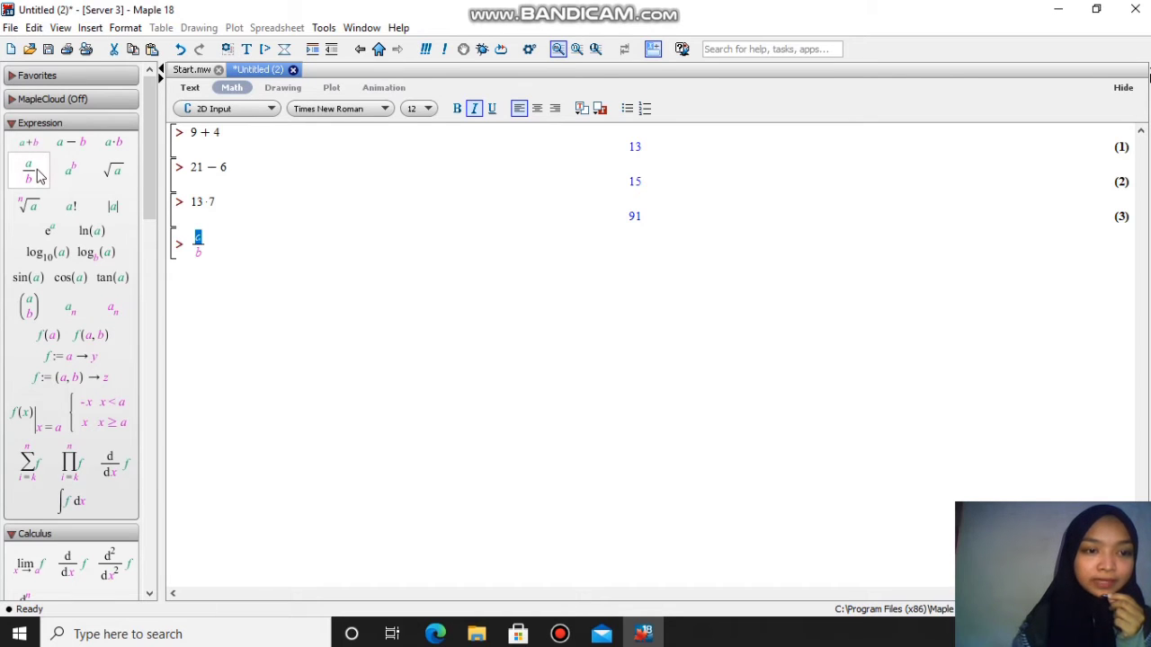
text(225)
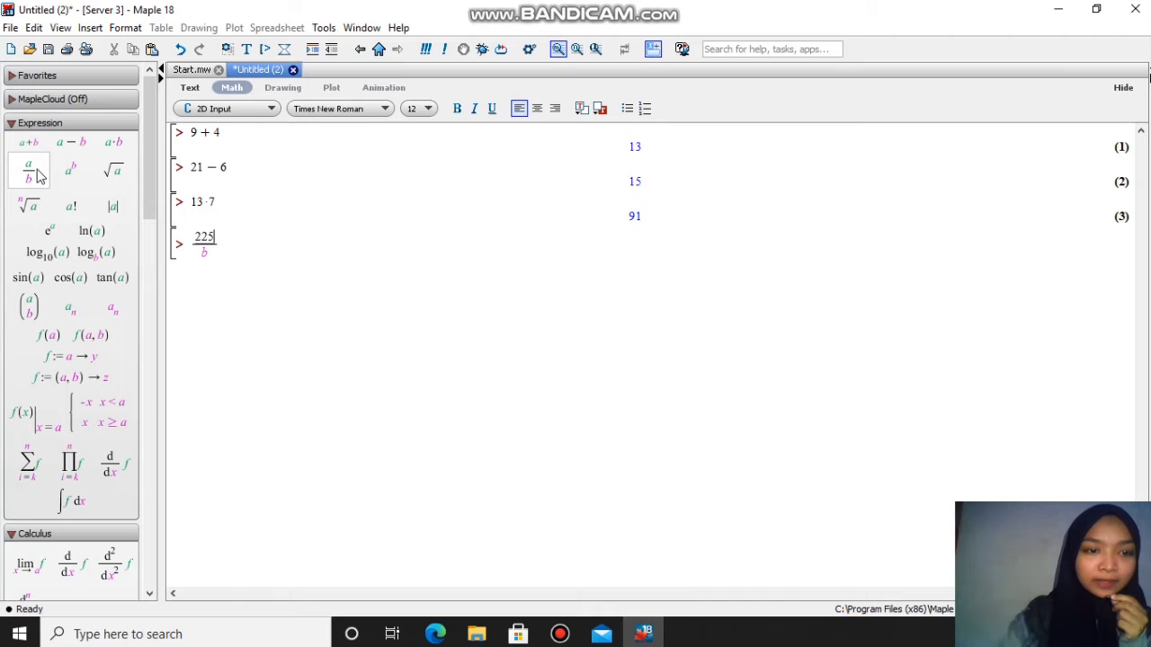
click(207, 254)
text(1)
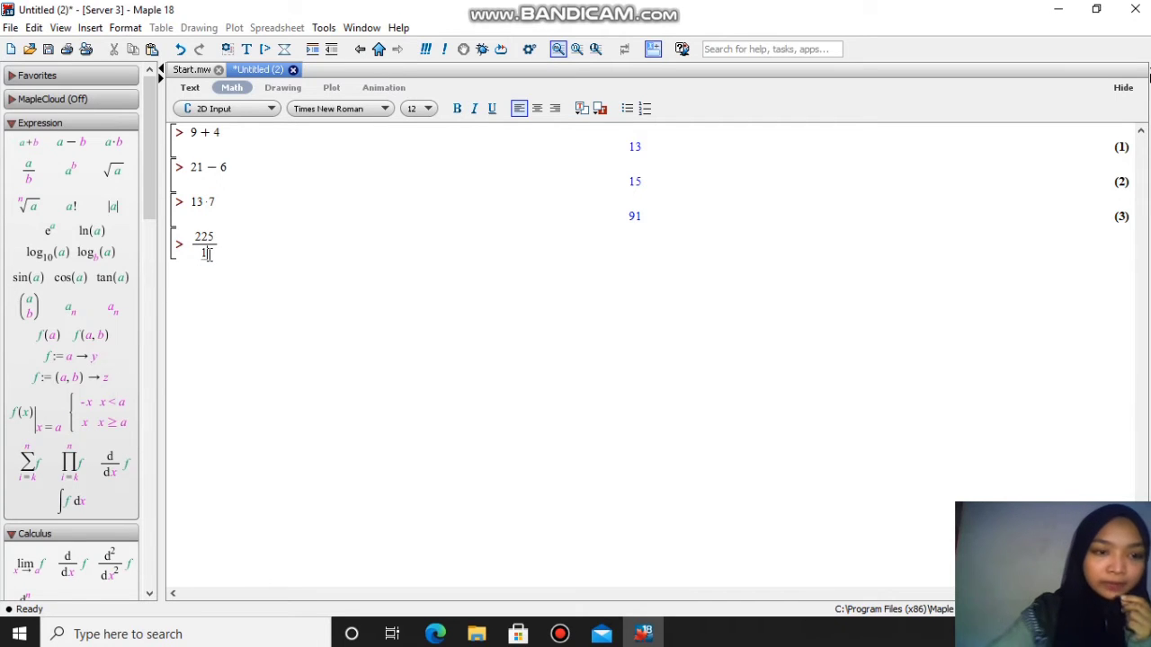
text(5)
key(Return)
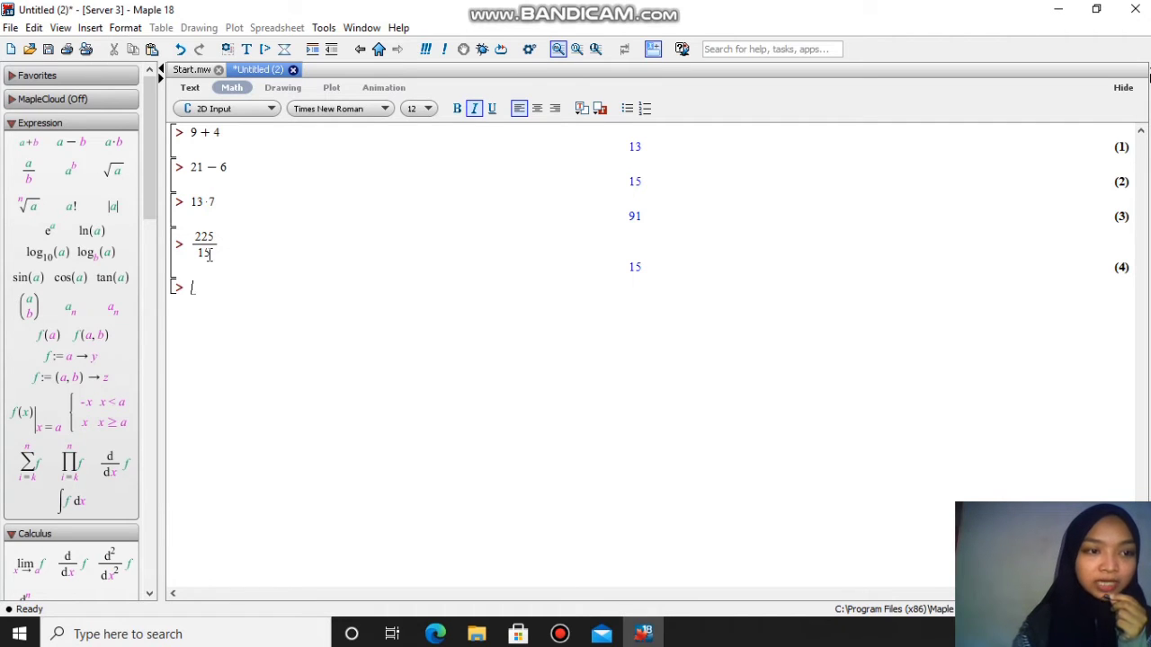
Step: Evaluate 3 raised to the power 6 on the next prompt using the exponent template
click(80, 175)
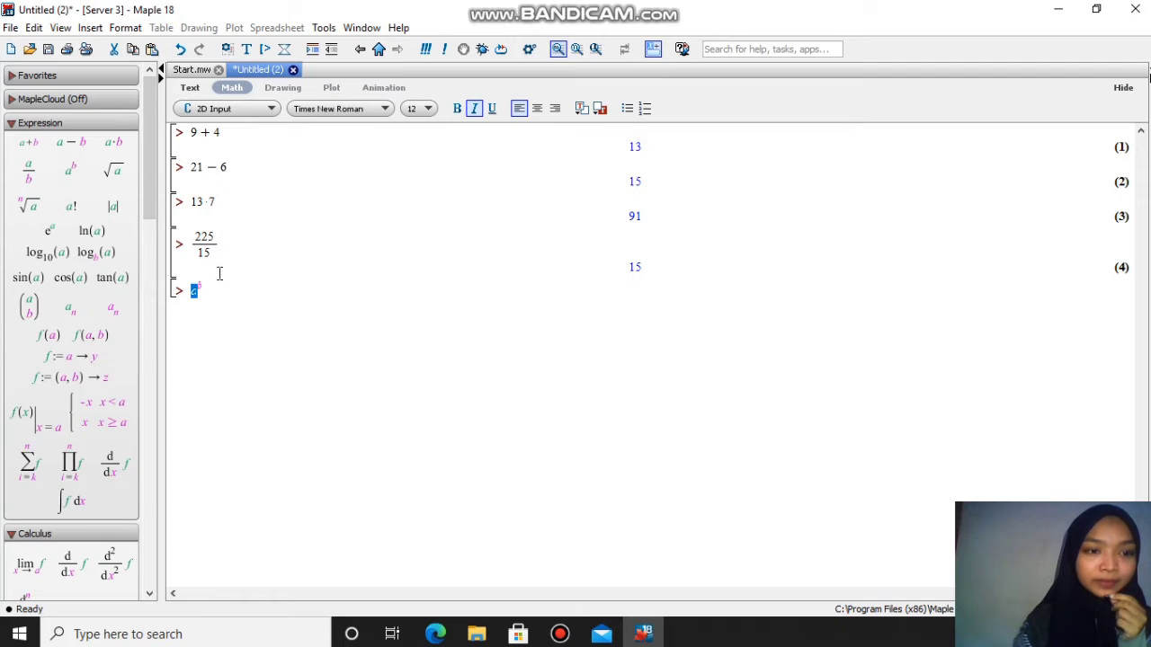
text(3)
key(Tab)
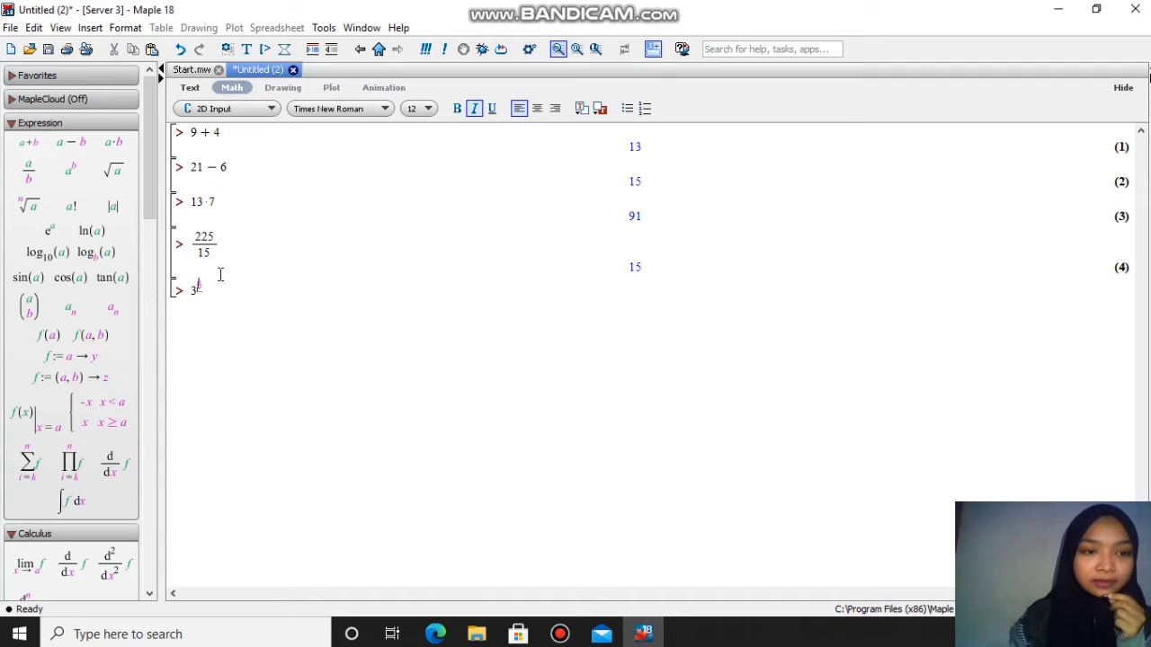
text(6)
key(Return)
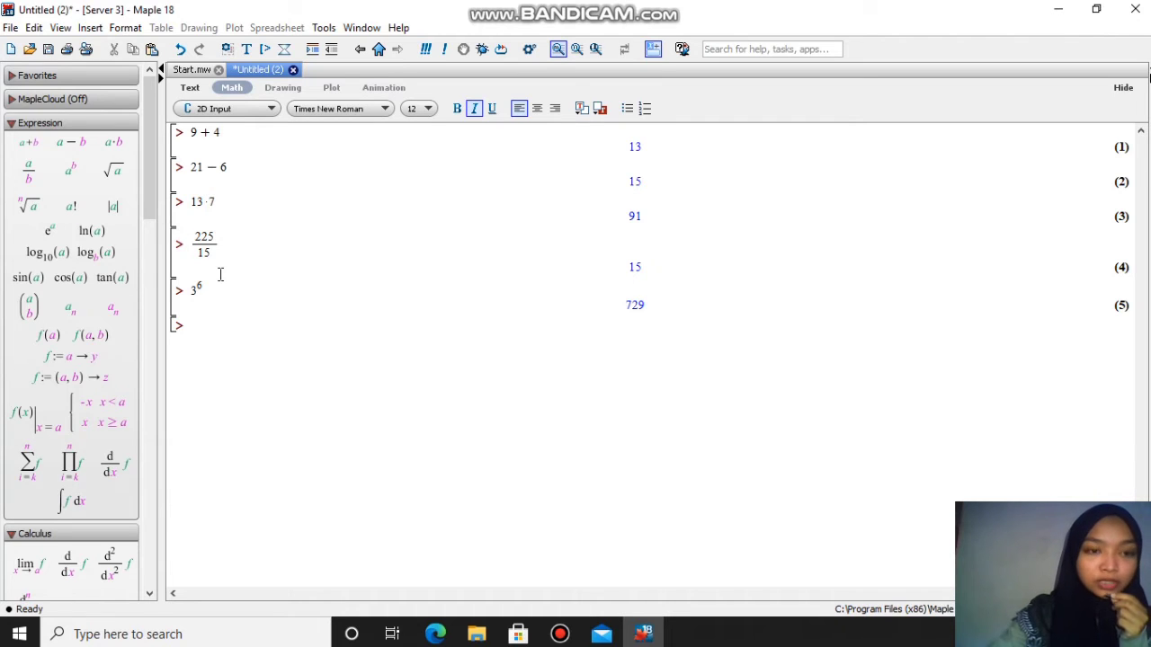
Step: Evaluate 41 mod 6 on the next prompt using the mod operator
text(41)
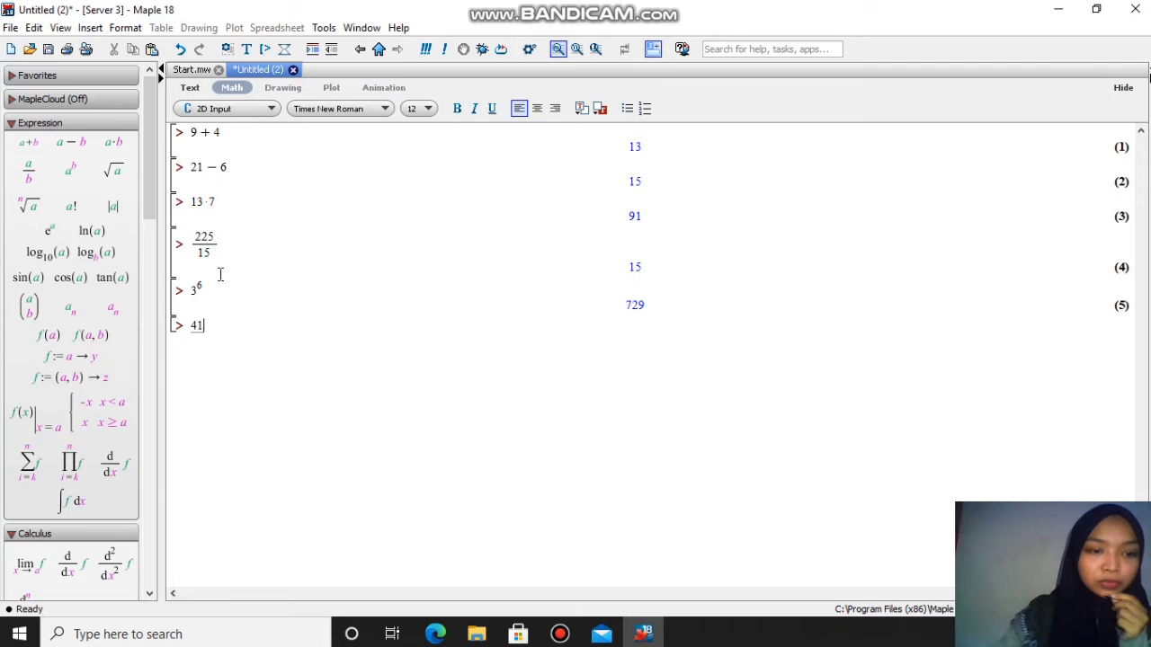
text( modul)
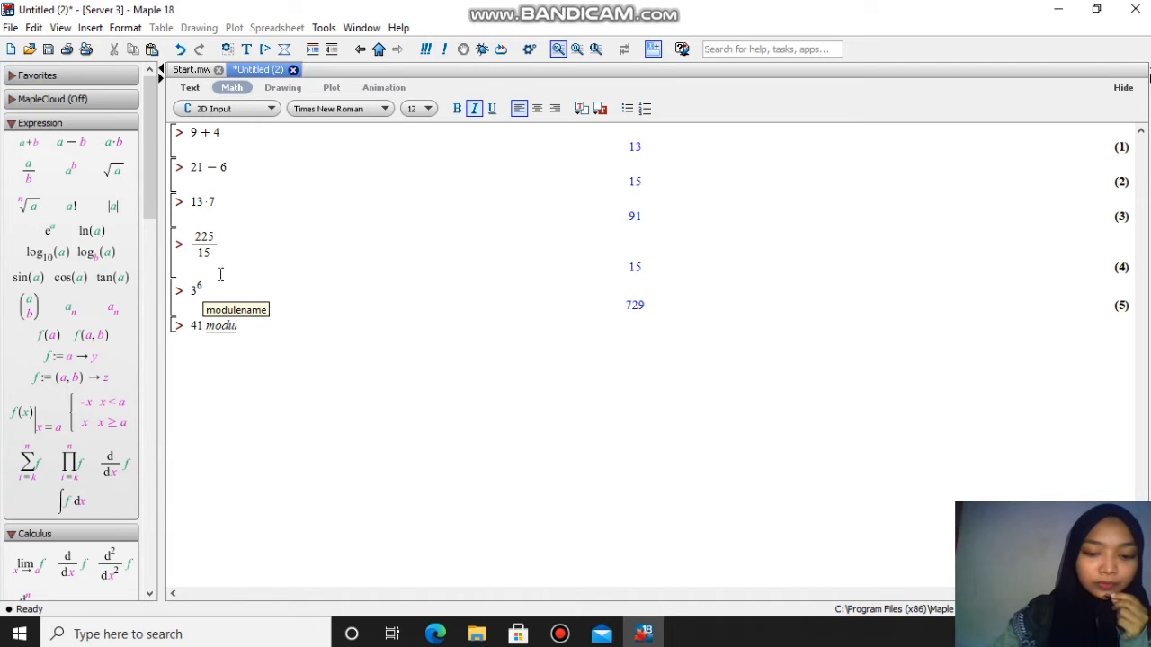
key(BackSpace)
key(BackSpace)
text(6)
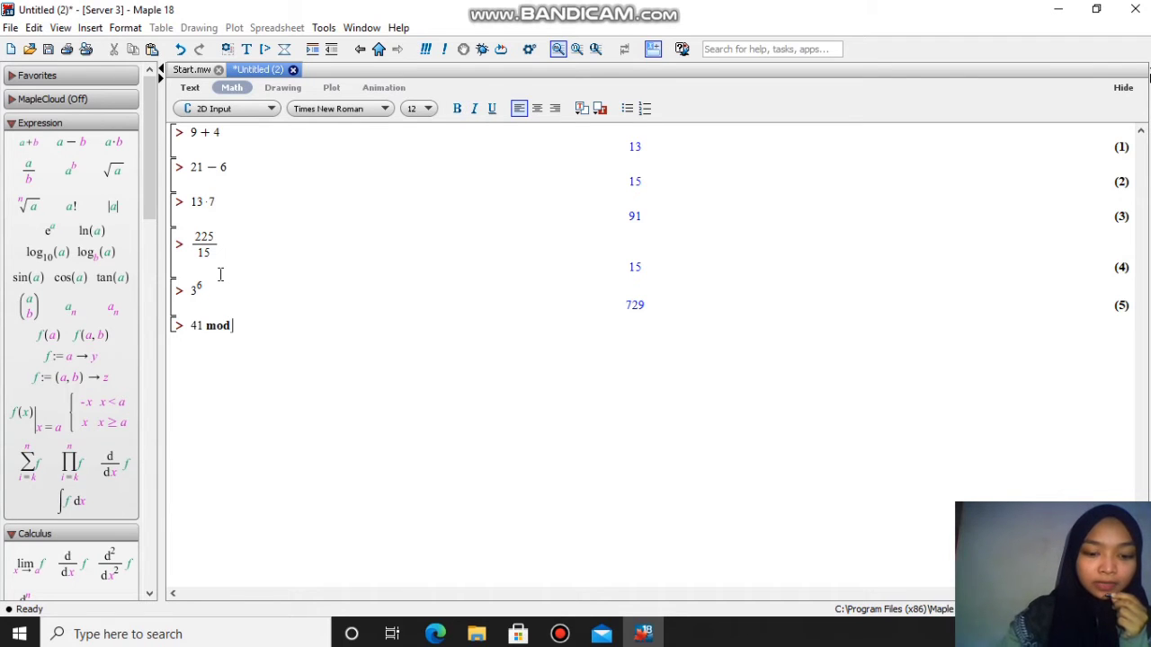
key(Return)
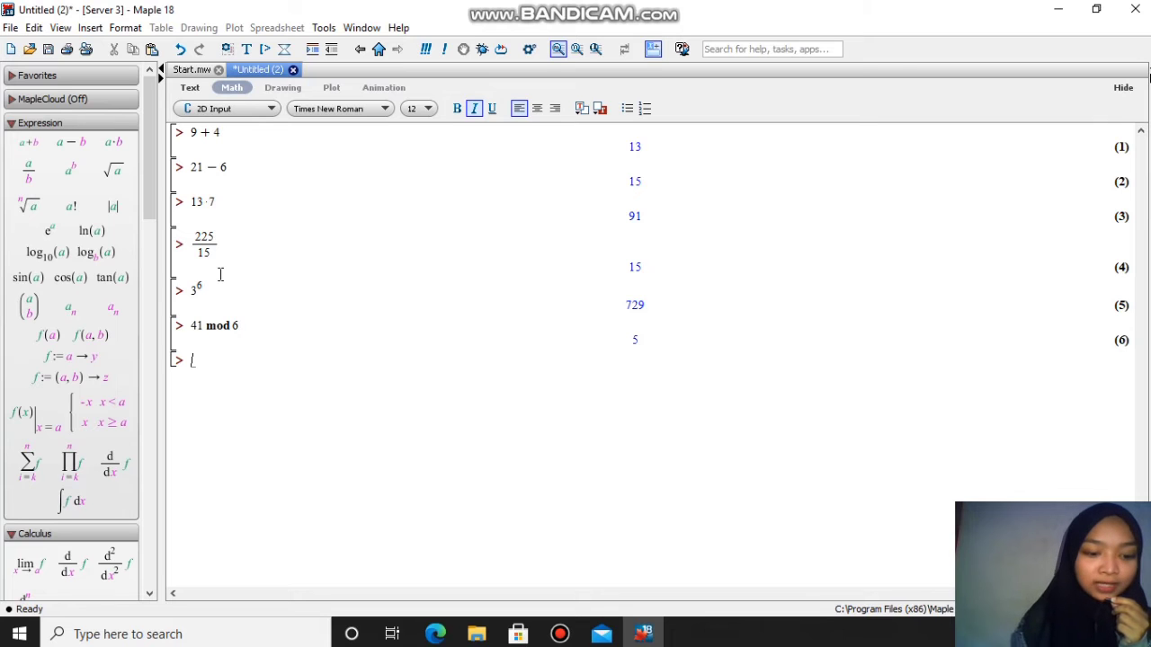
Step: Try evaluating 3 + 4·(−2)/2 on the next prompt, with 4·(−2) as the numerator, and delete that calculation
text(3+)
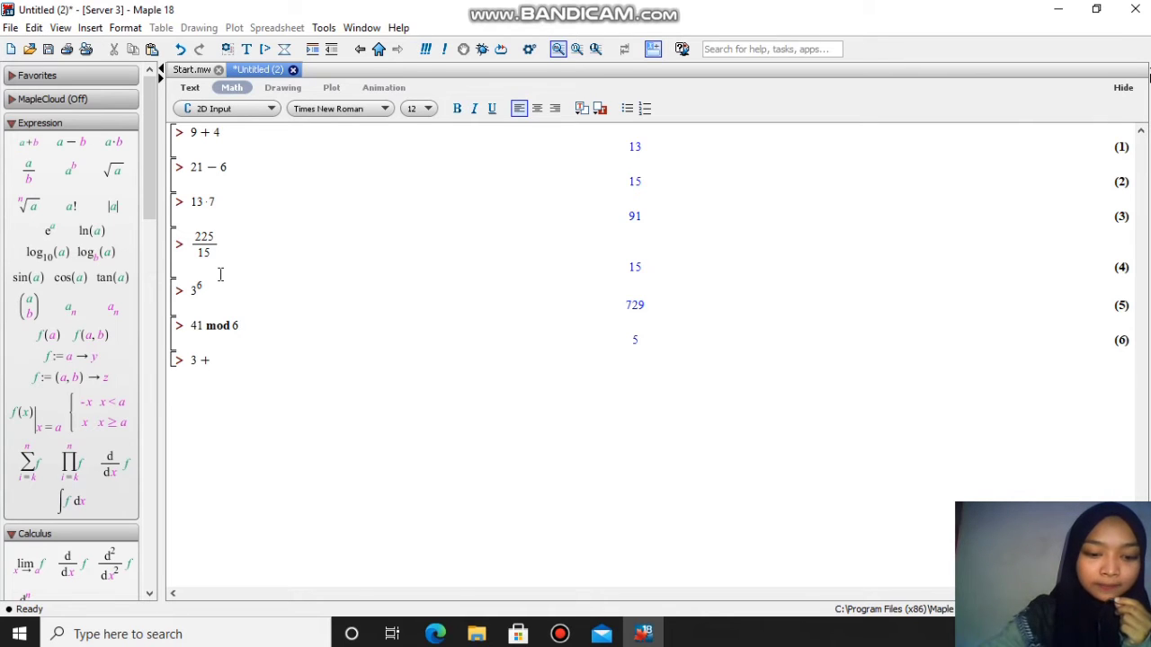
text(4)
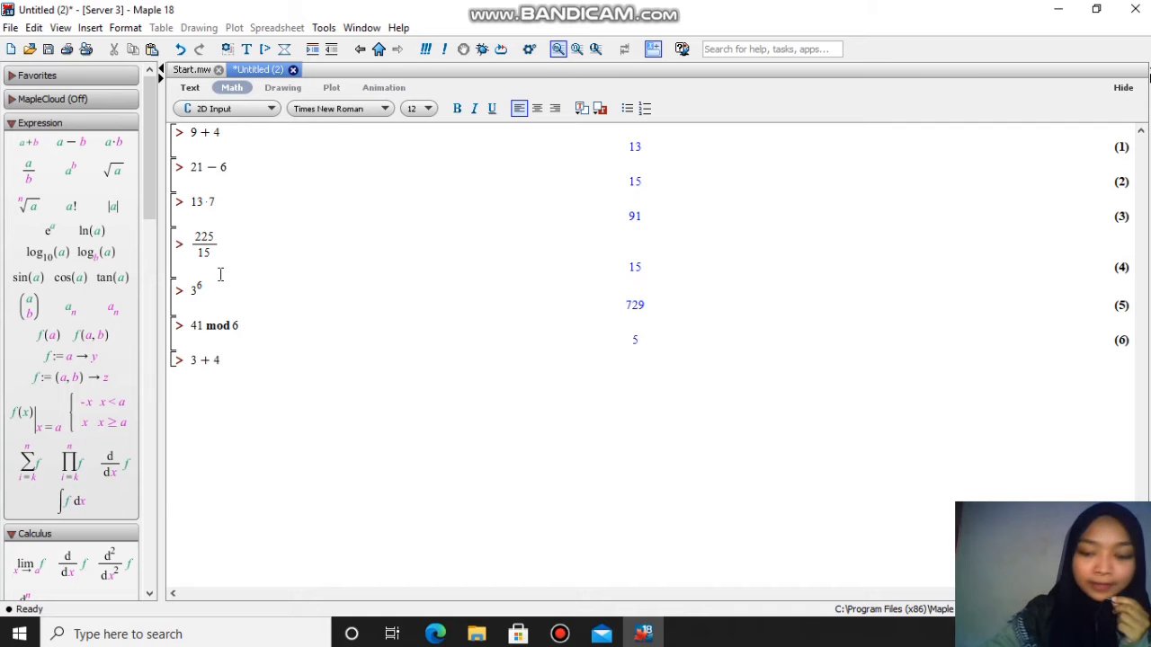
text(*(-)
text(2)
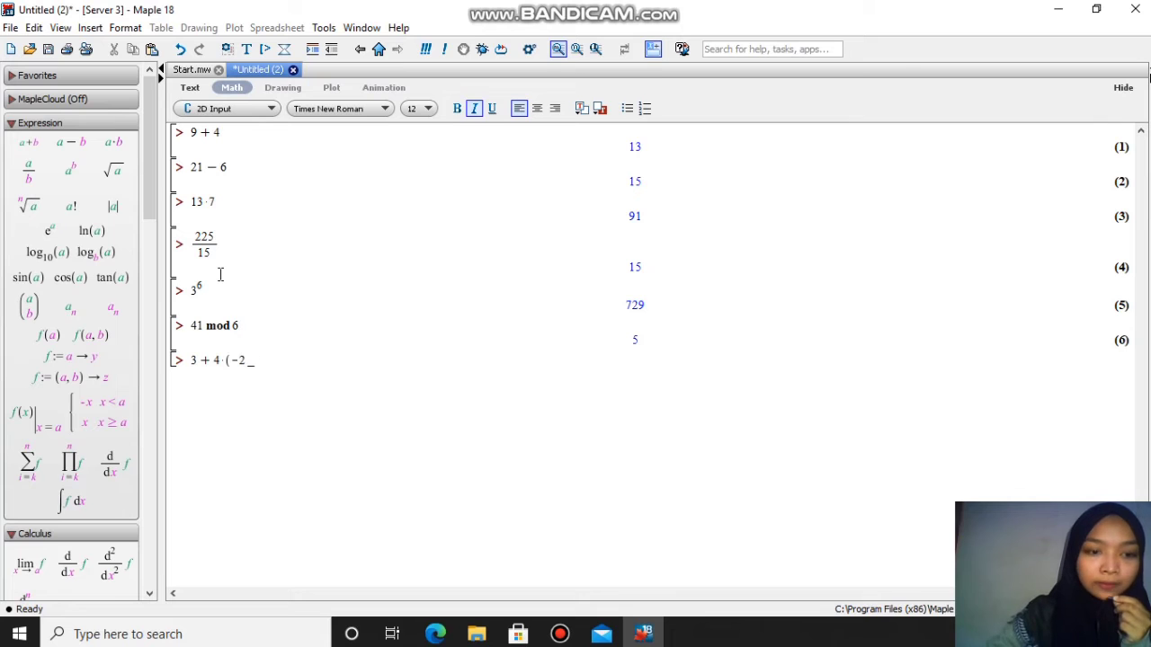
text(/2)
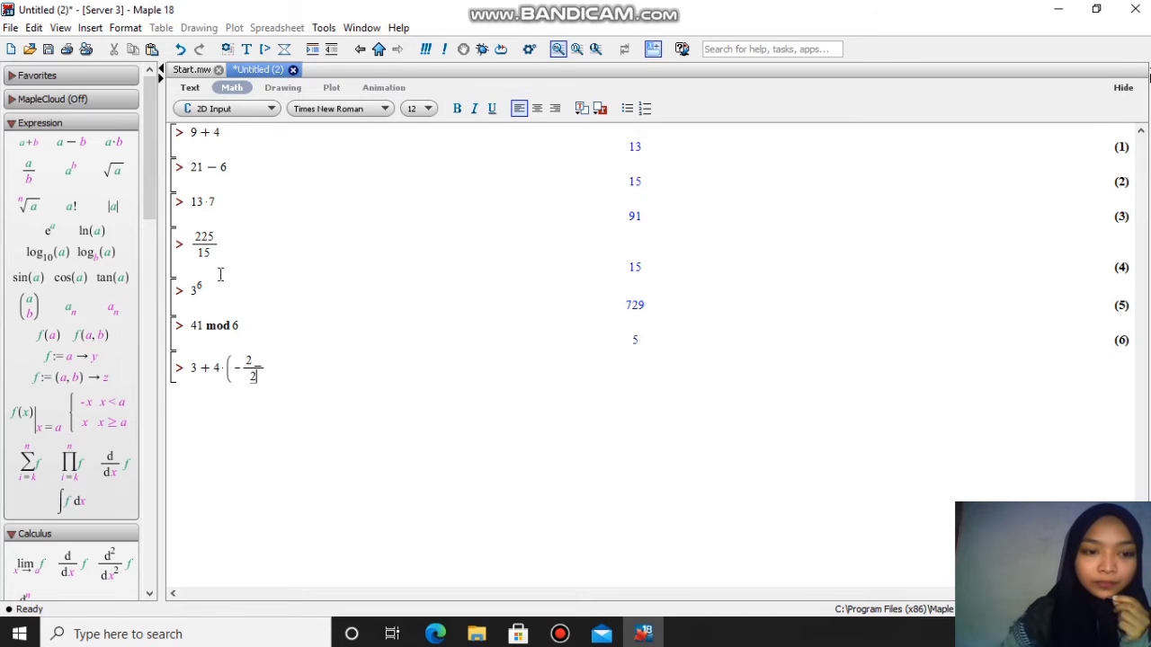
key(BackSpace)
key(BackSpace)
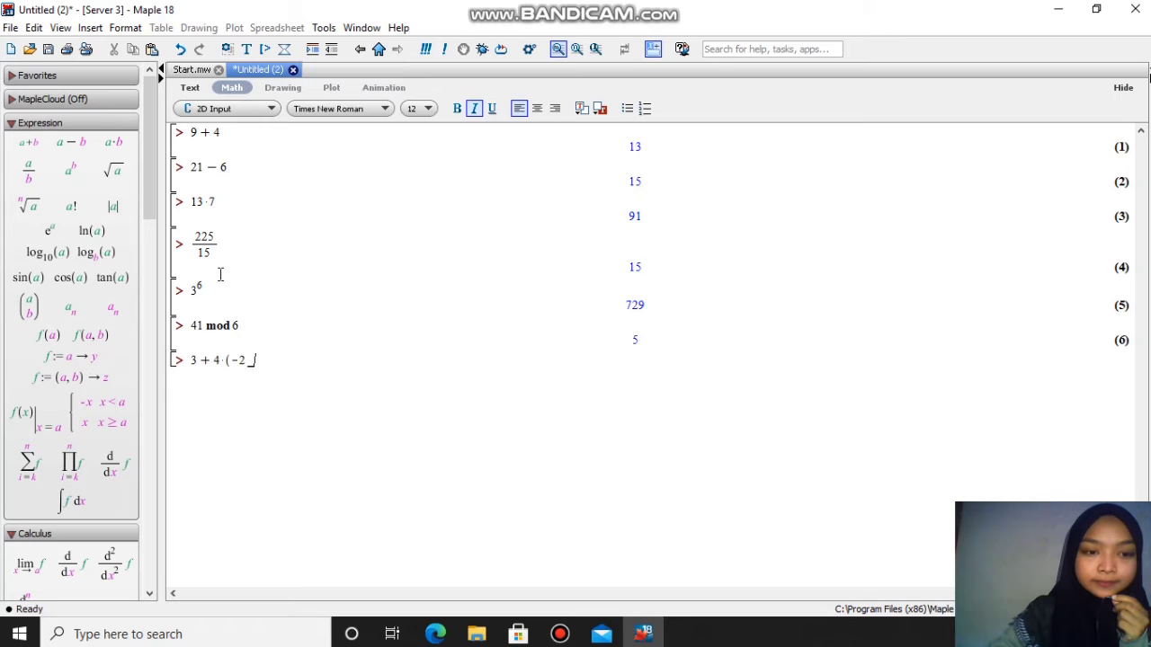
text())
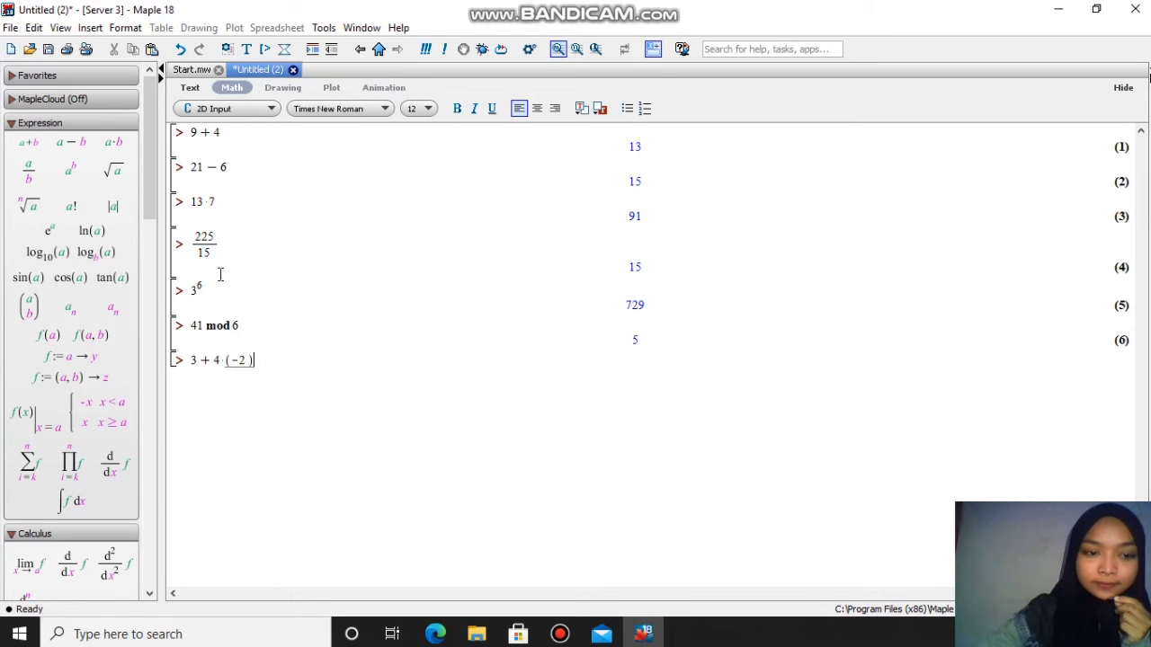
text(/2)
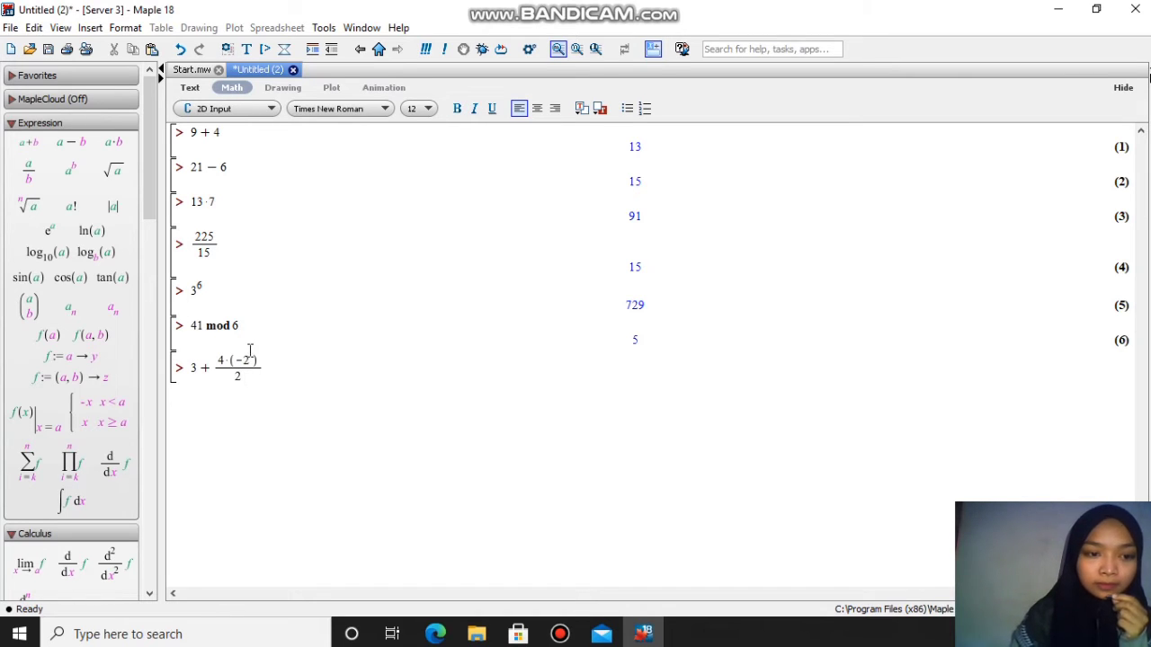
key(Return)
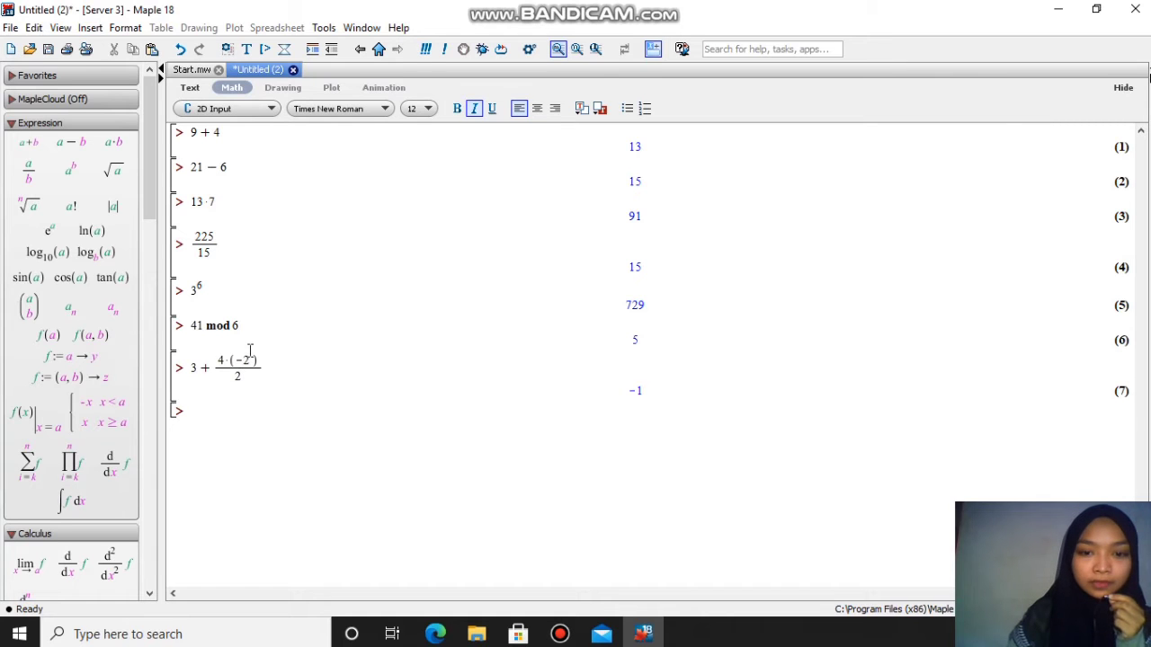
drag(193, 410, 193, 359)
key(Delete)
Step: Evaluate 3 + 4·(−2) − 4/2 on the prompt below the mod calculation, with only 4/2 as a fraction
text(3)
text(+)
text(4)
text(*)
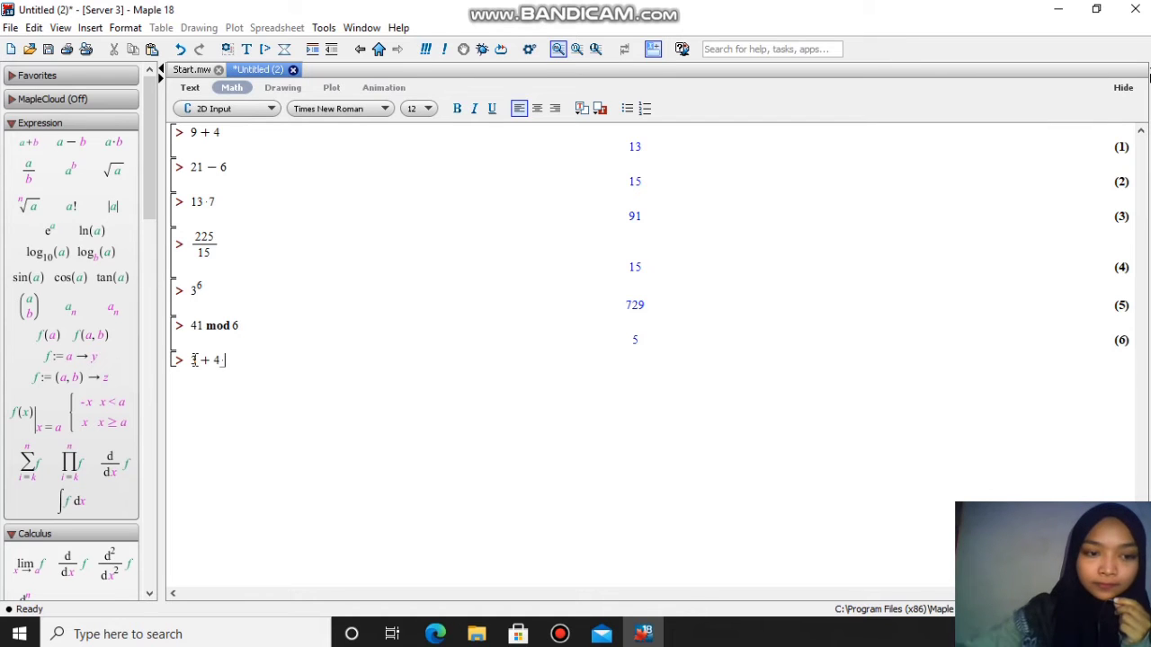
text(()
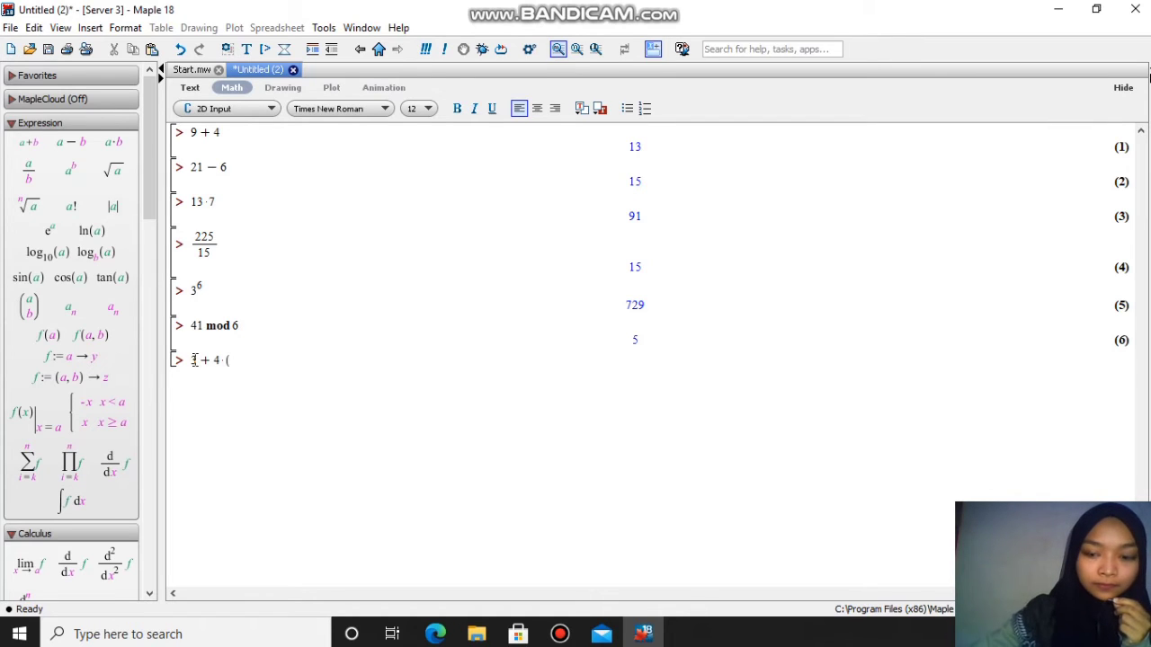
key(BackSpace)
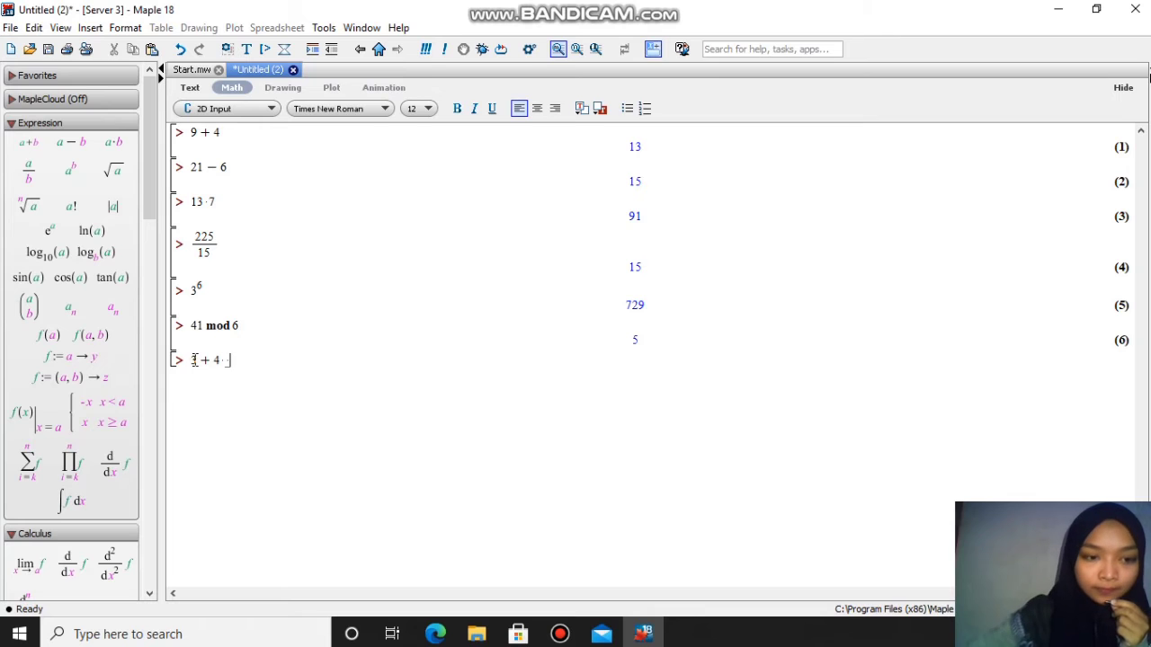
key(BackSpace)
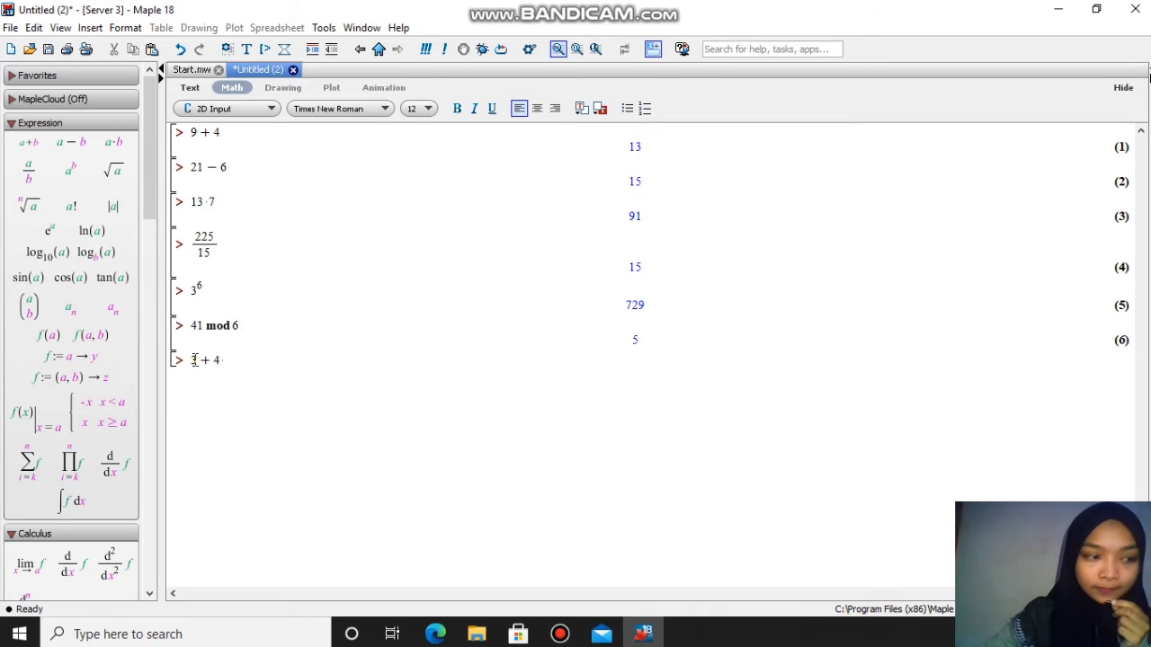
text(()
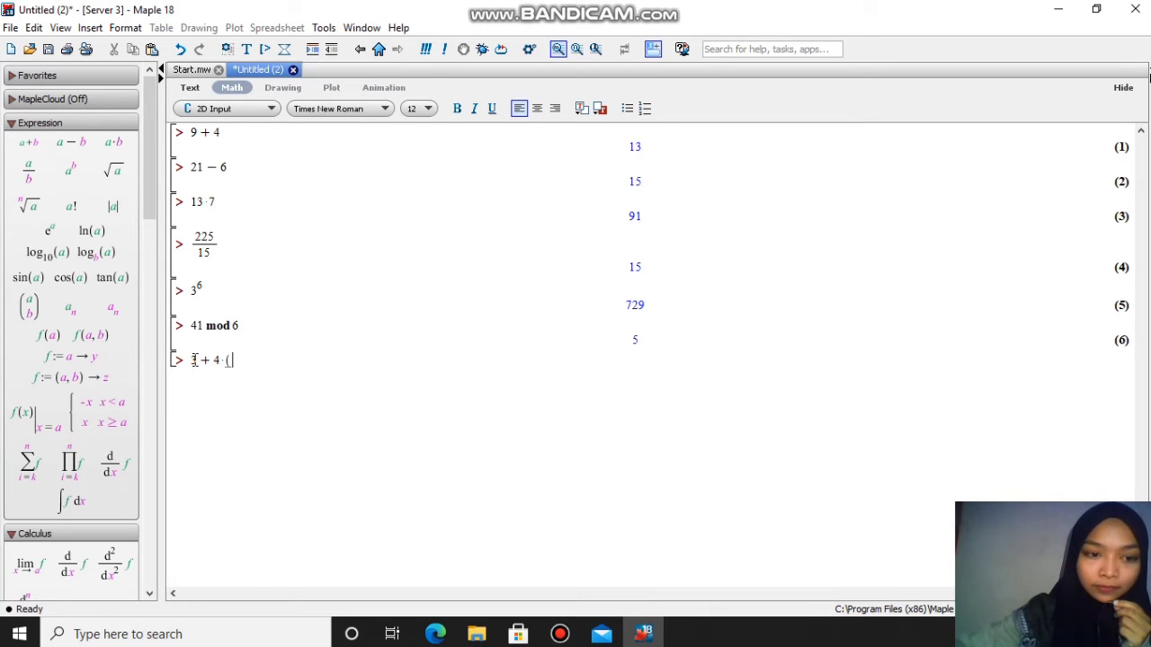
text(-2)
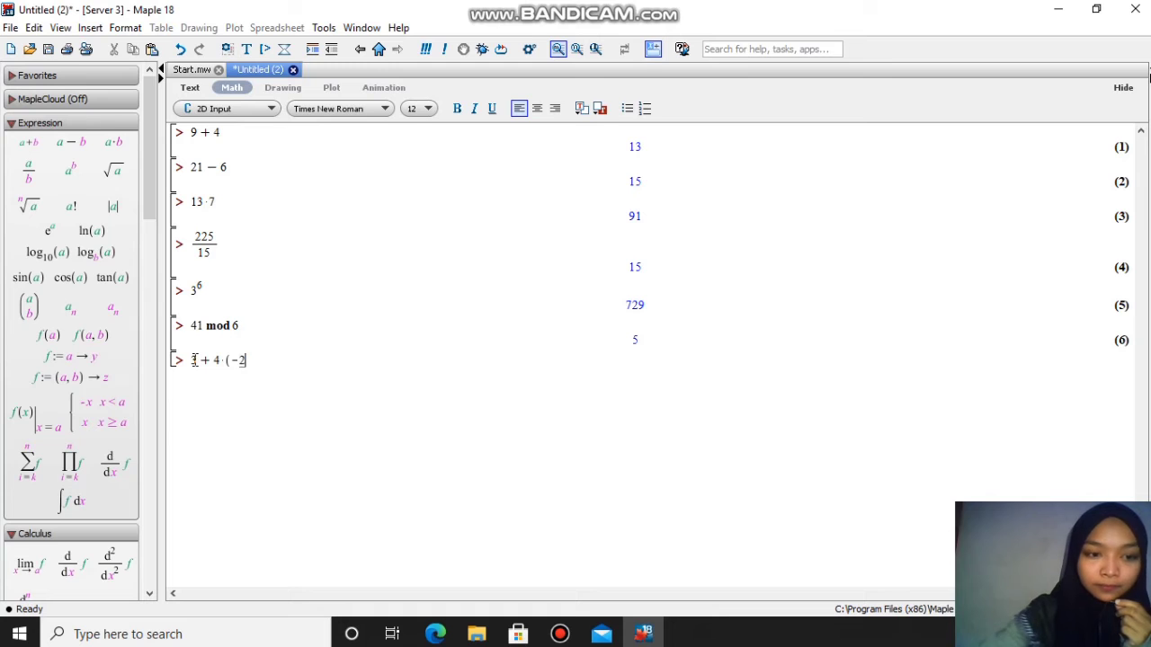
text() - )
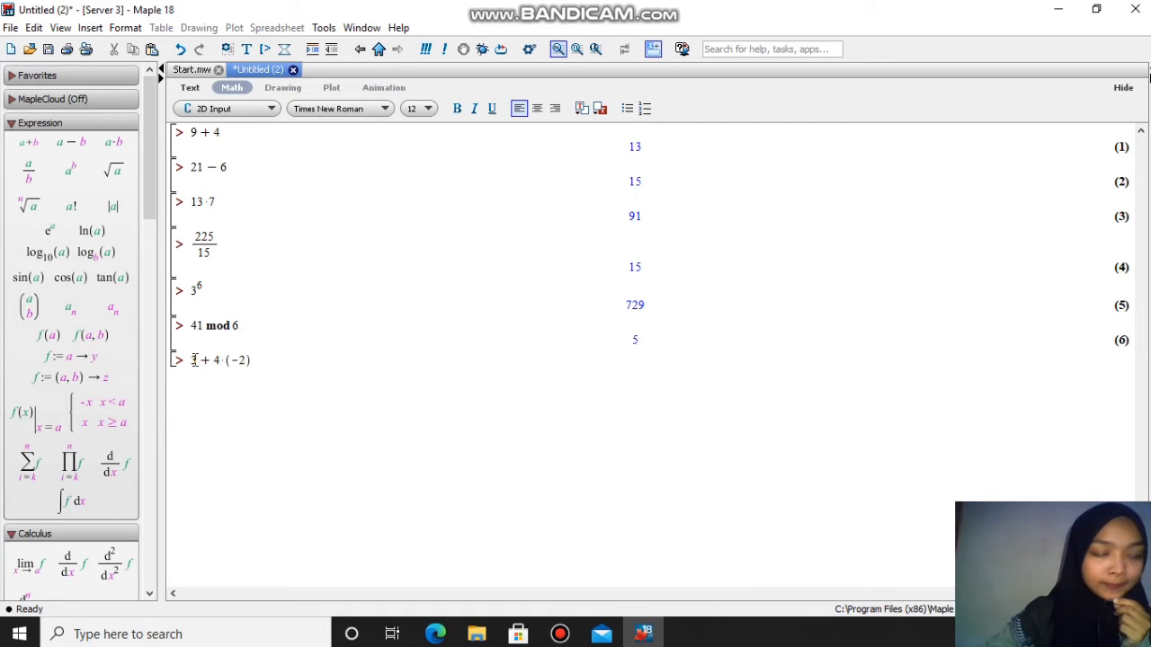
text(4)
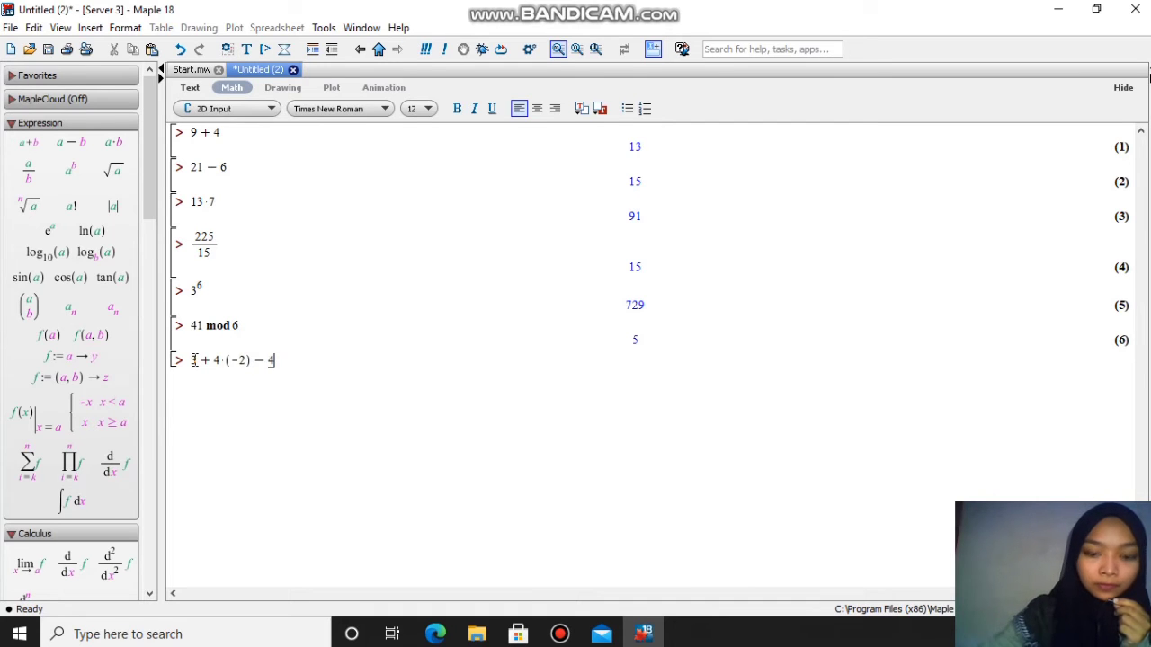
text(/2)
key(Return)
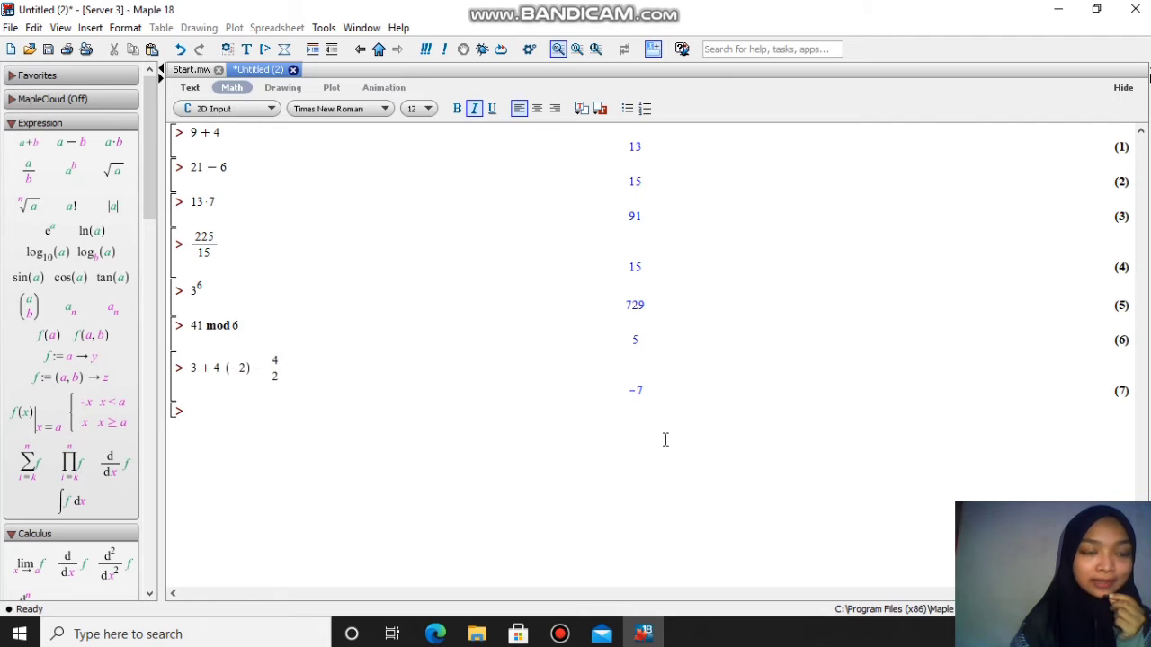
Step: Evaluate (3 + 4)·((−2) − 4) divided by 2 on the next prompt, with the whole product as the numerator
text((3 + 4)
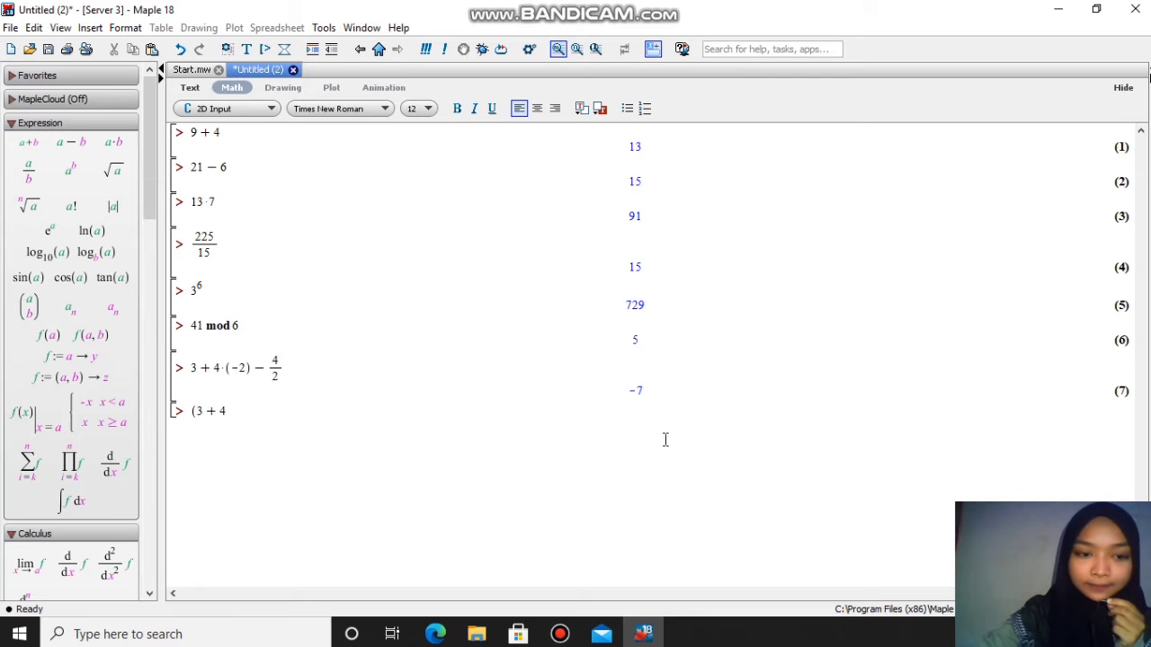
text()·)
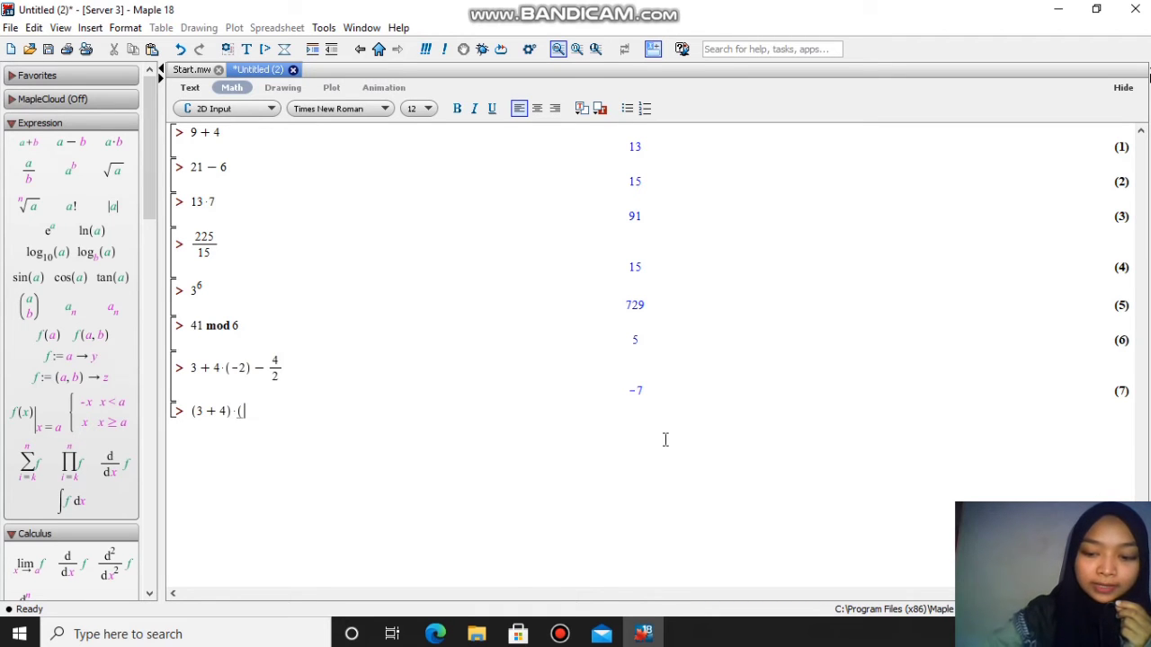
text( ((-)
text(2)
text()-4)
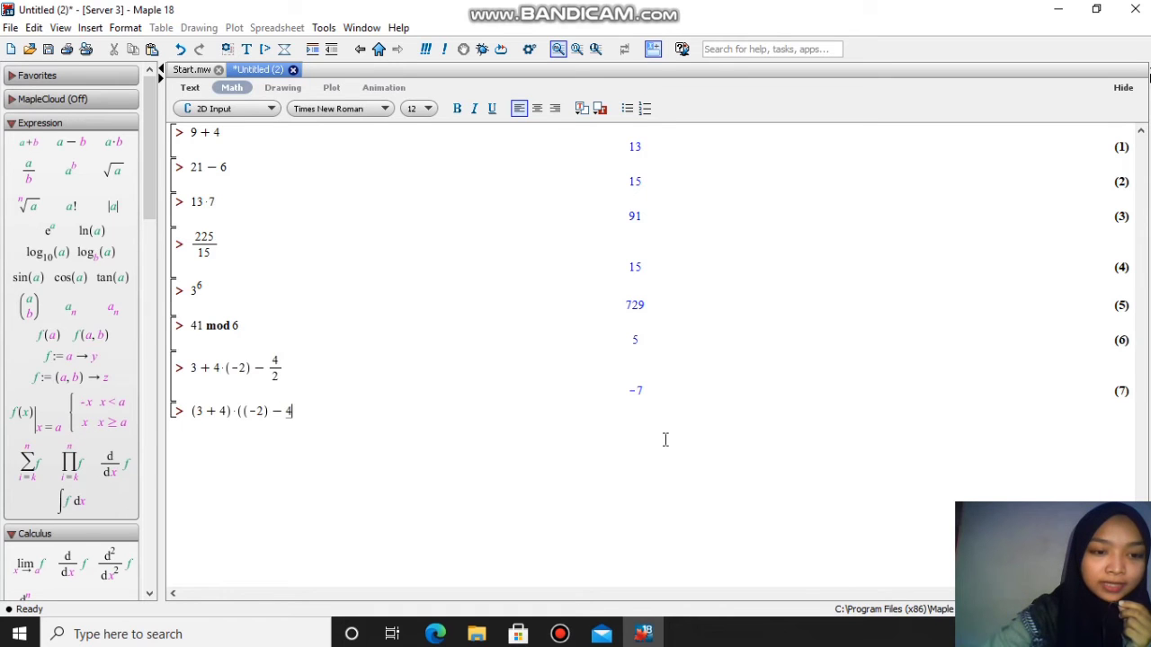
text())
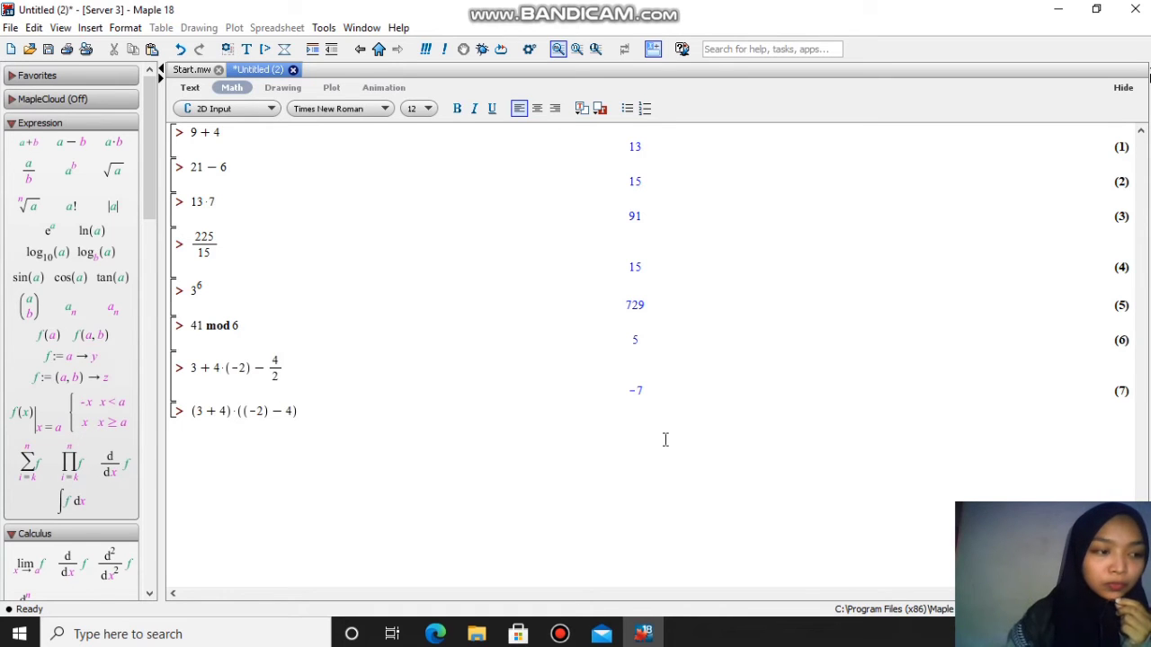
text(/2)
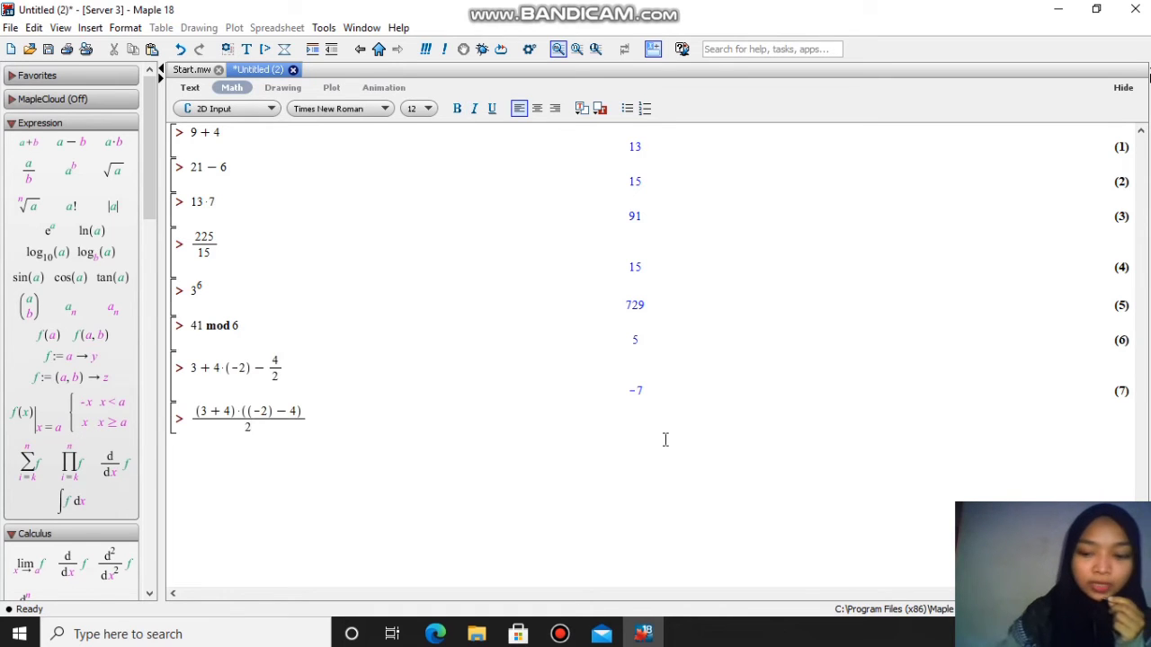
key(Return)
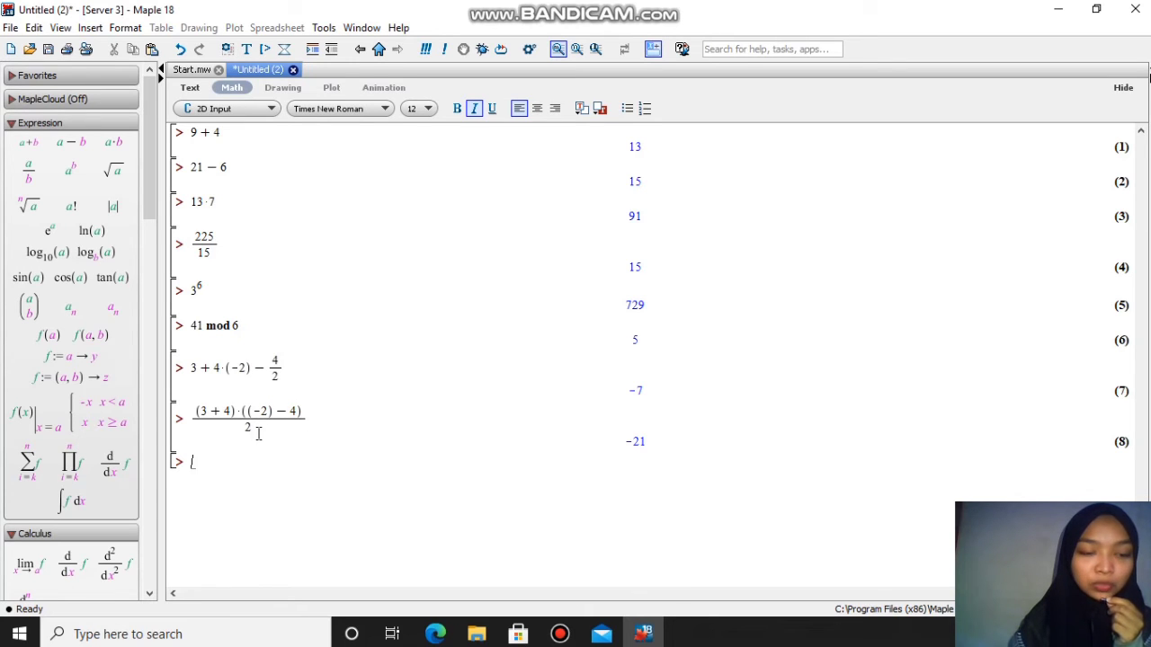
Step: Create a new blank document, dismiss its Quick Help, and assign 5 to the variable a on the first line
click(11, 50)
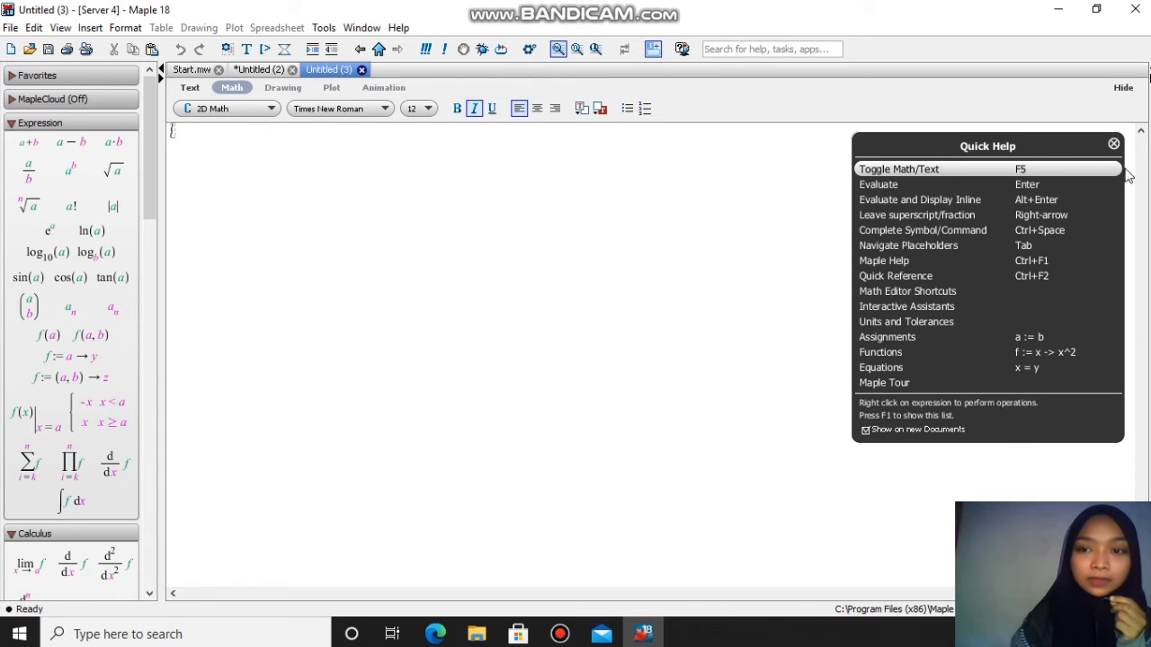
click(1112, 145)
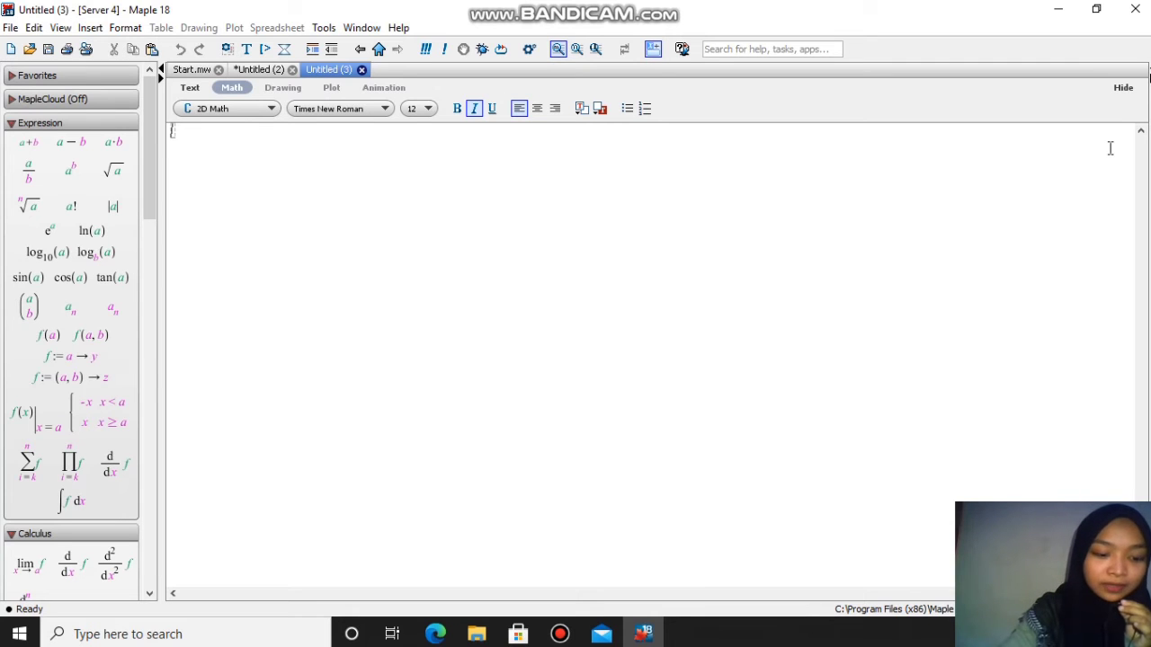
text(a)
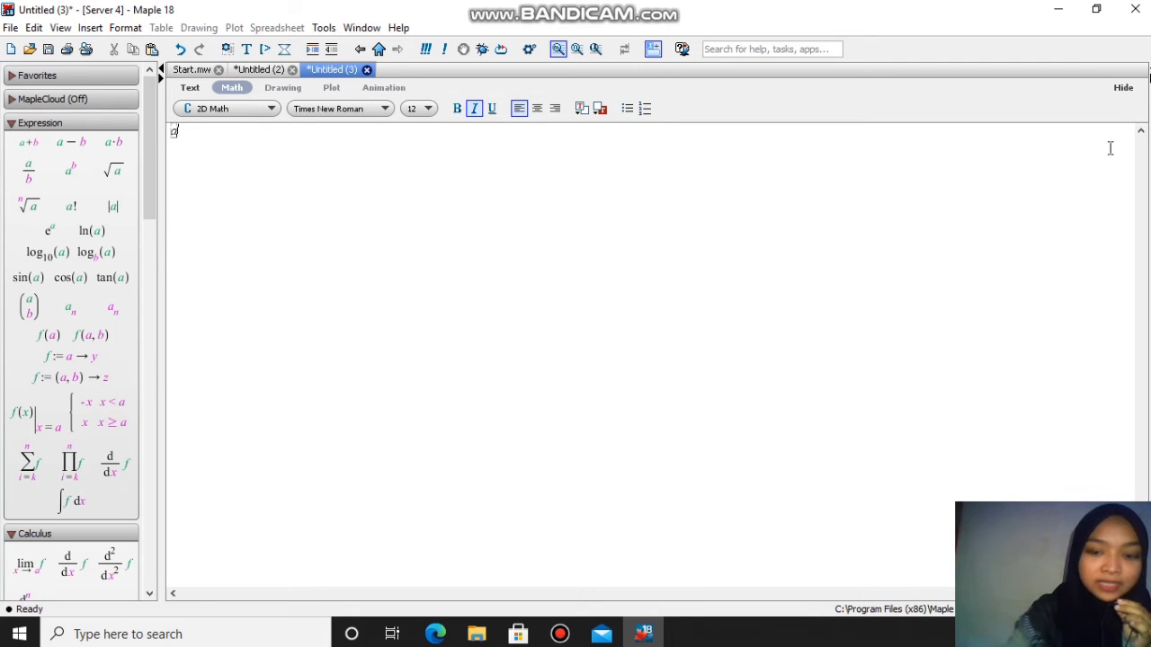
text(:)
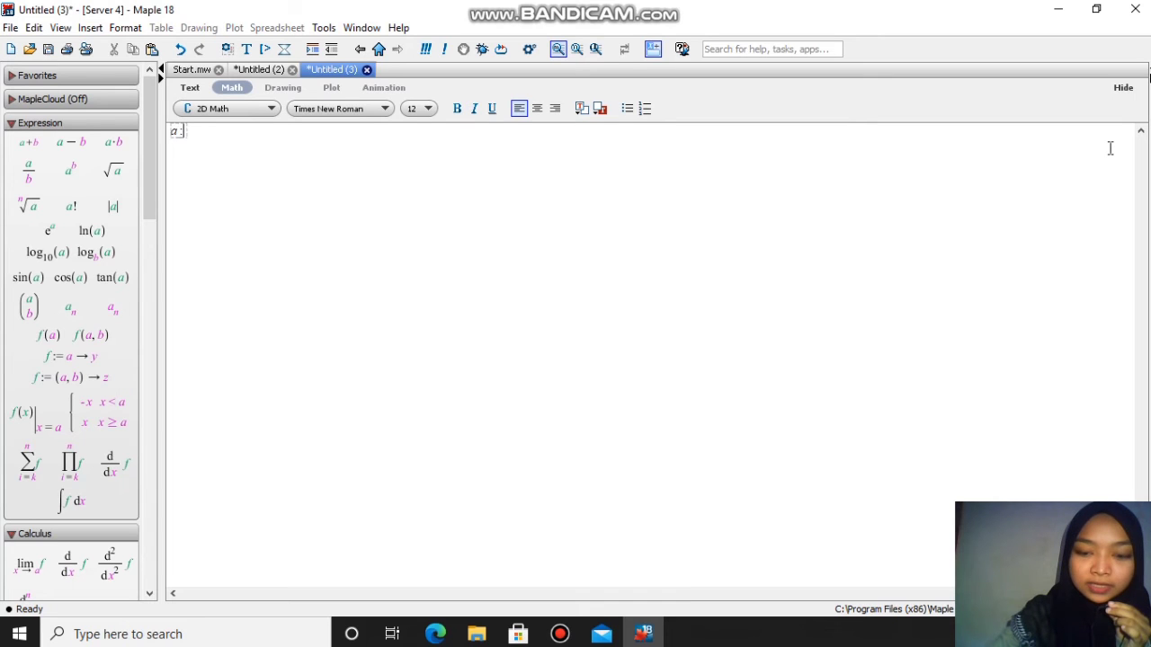
text(=5)
key(Return)
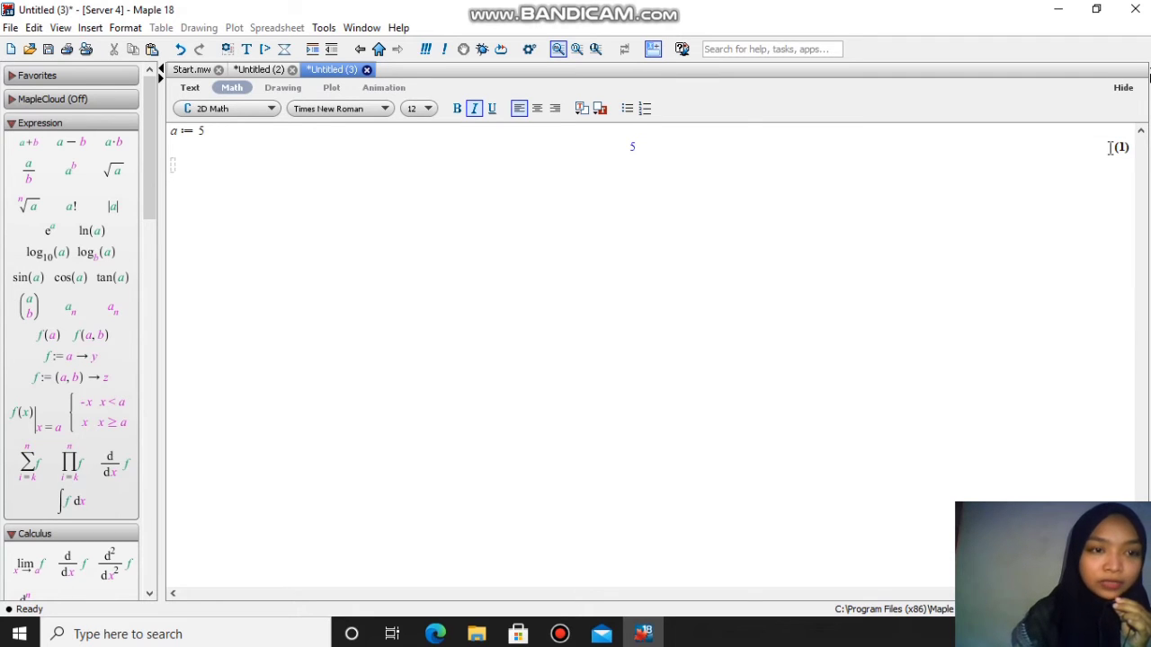
Step: Assign −34 to the variable b on the line below the assignment of a
text(b:+)
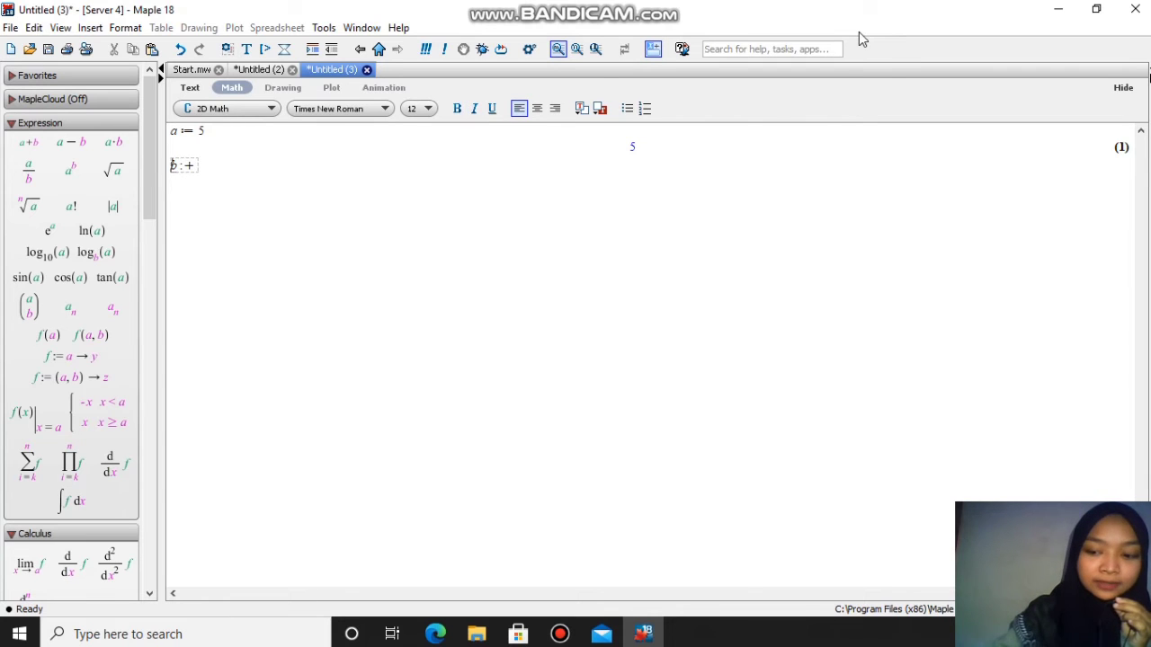
text(+)
key(BackSpace)
key(BackSpace)
text(=)
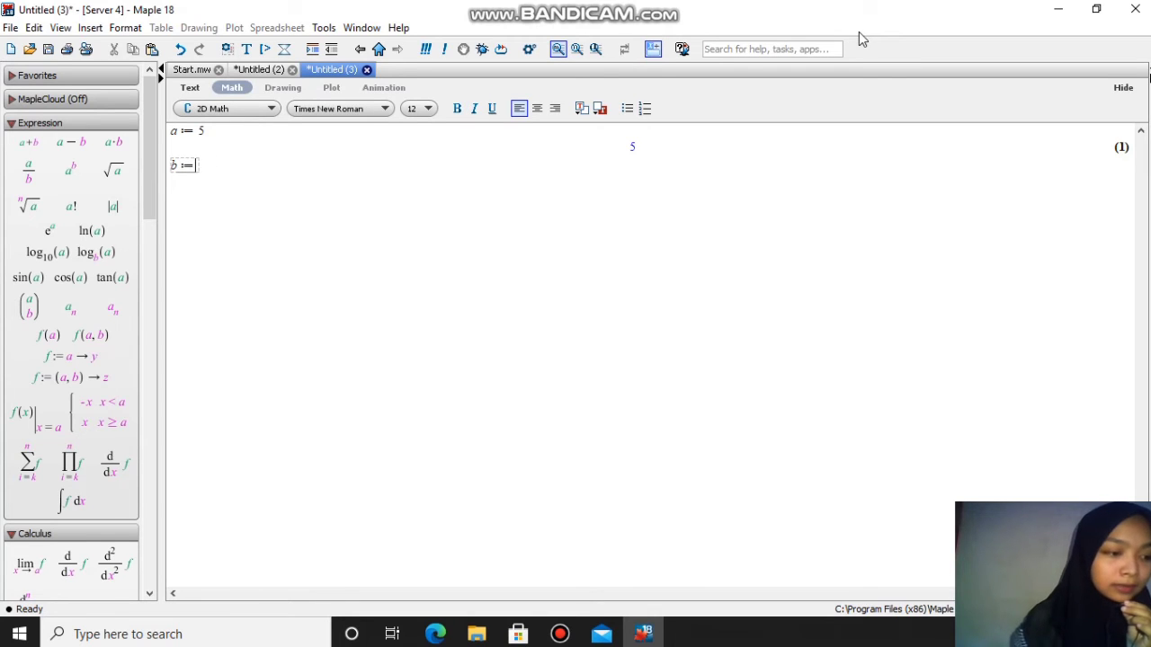
text(-34)
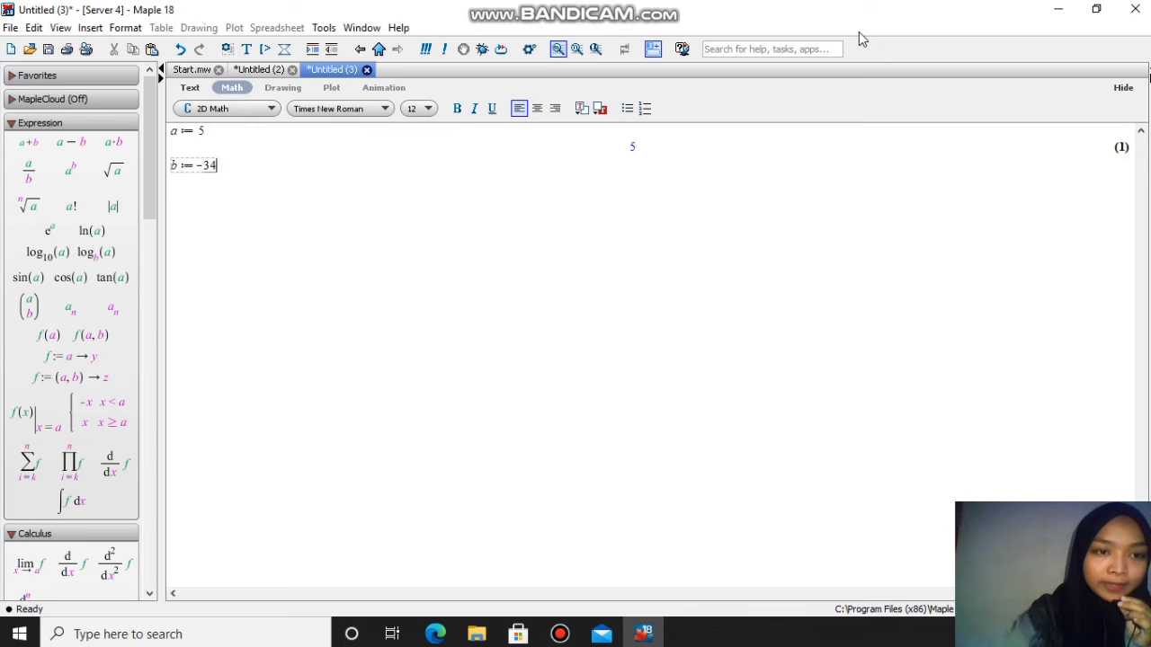
key(Return)
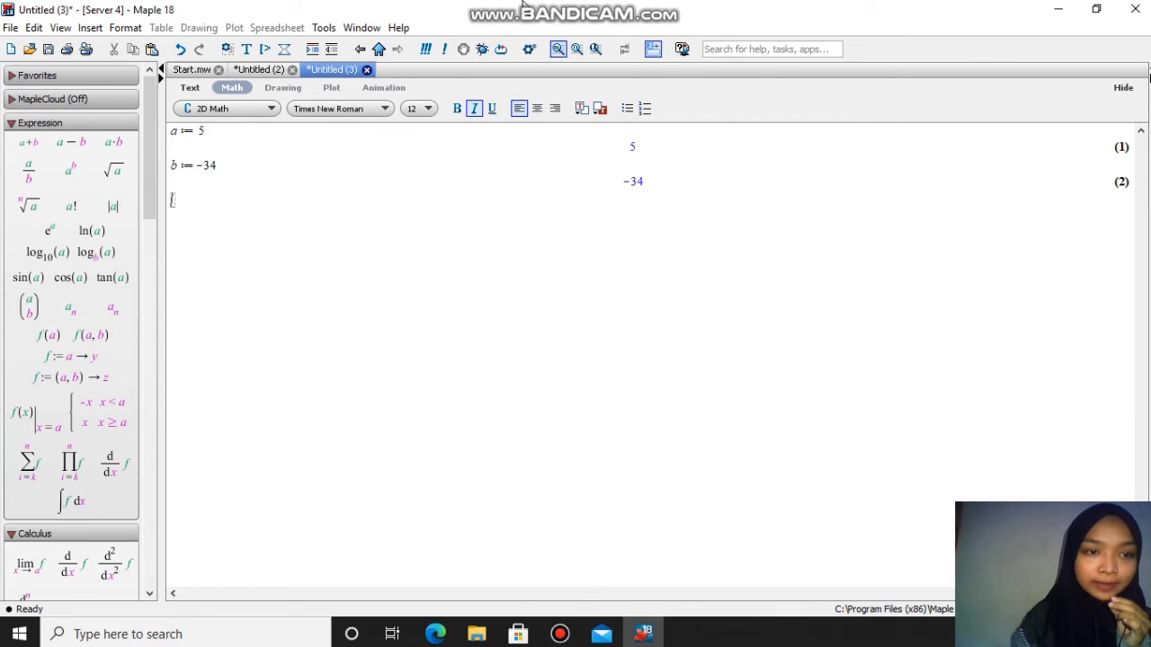
Step: Reuse the a := 5 expression on the next line, changing it to c := 2·a + b, and evaluate it
drag(203, 132, 168, 129)
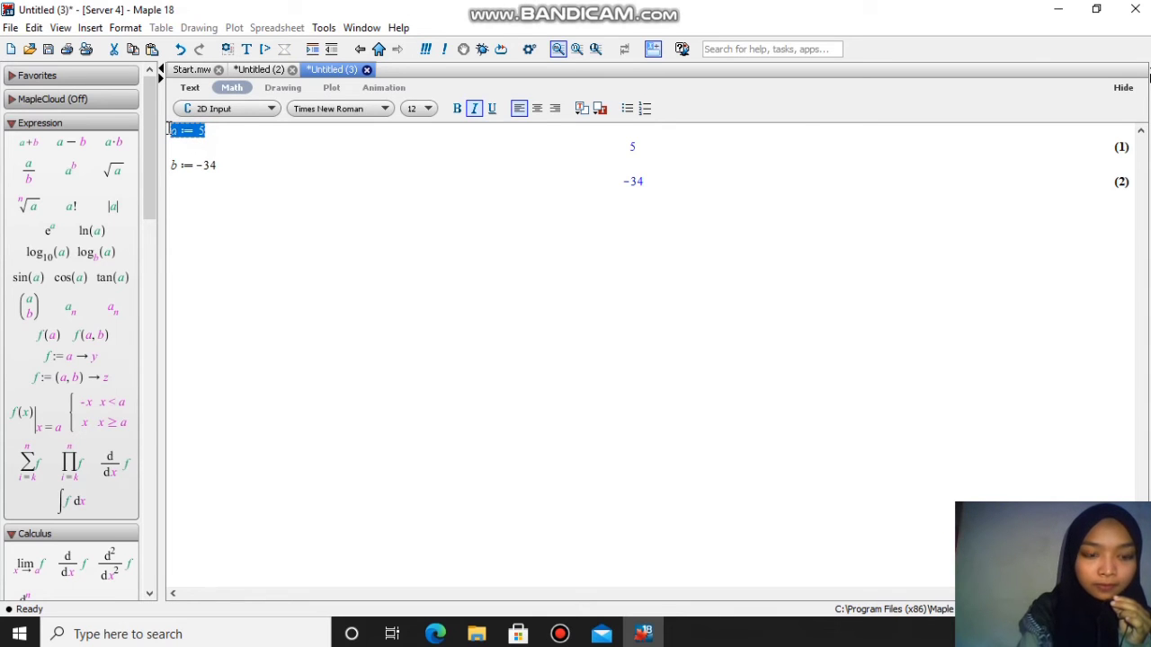
click(203, 212)
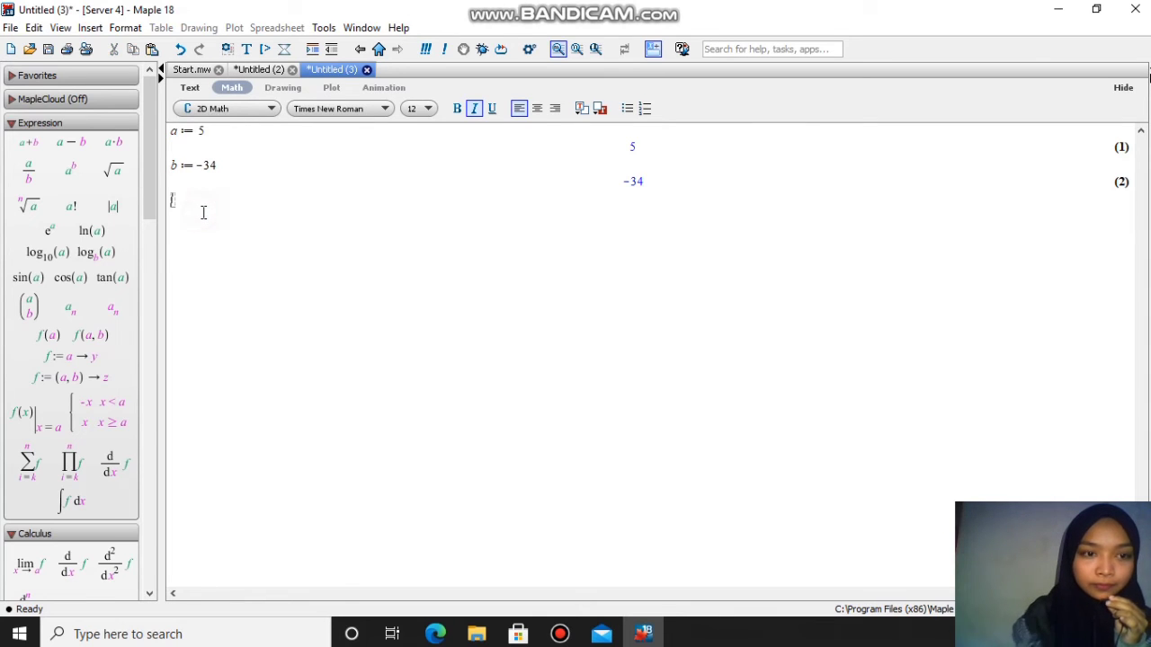
text(a ≔ 5)
key(Left)
key(Left)
key(Left)
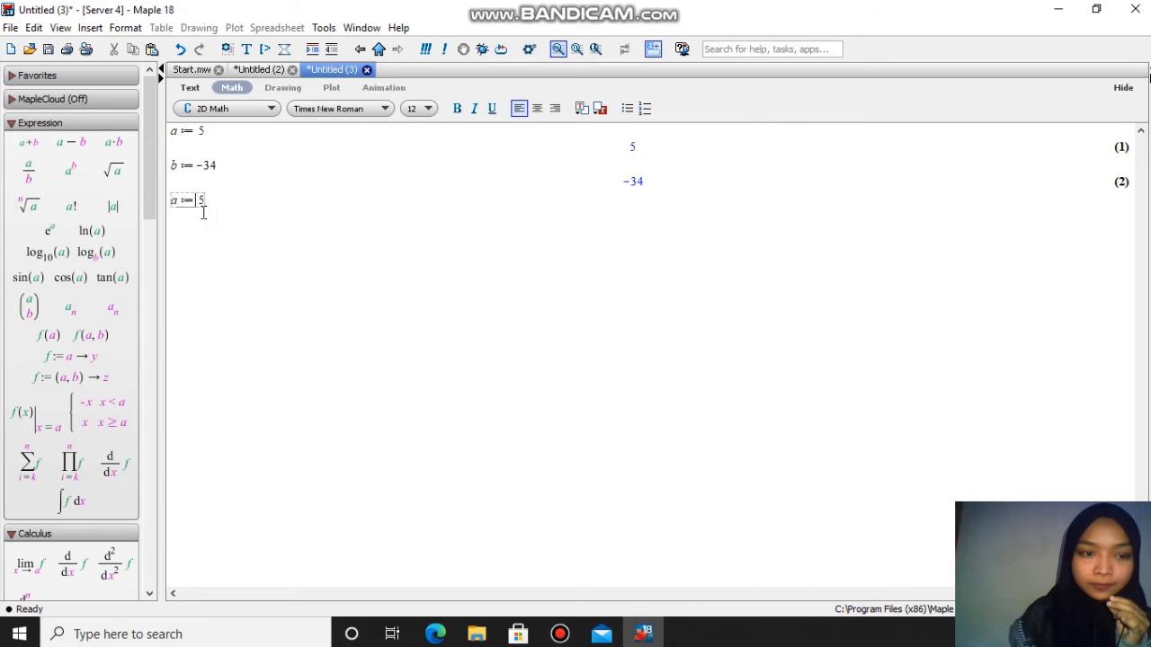
key(Right)
key(BackSpace)
text(c)
key(End)
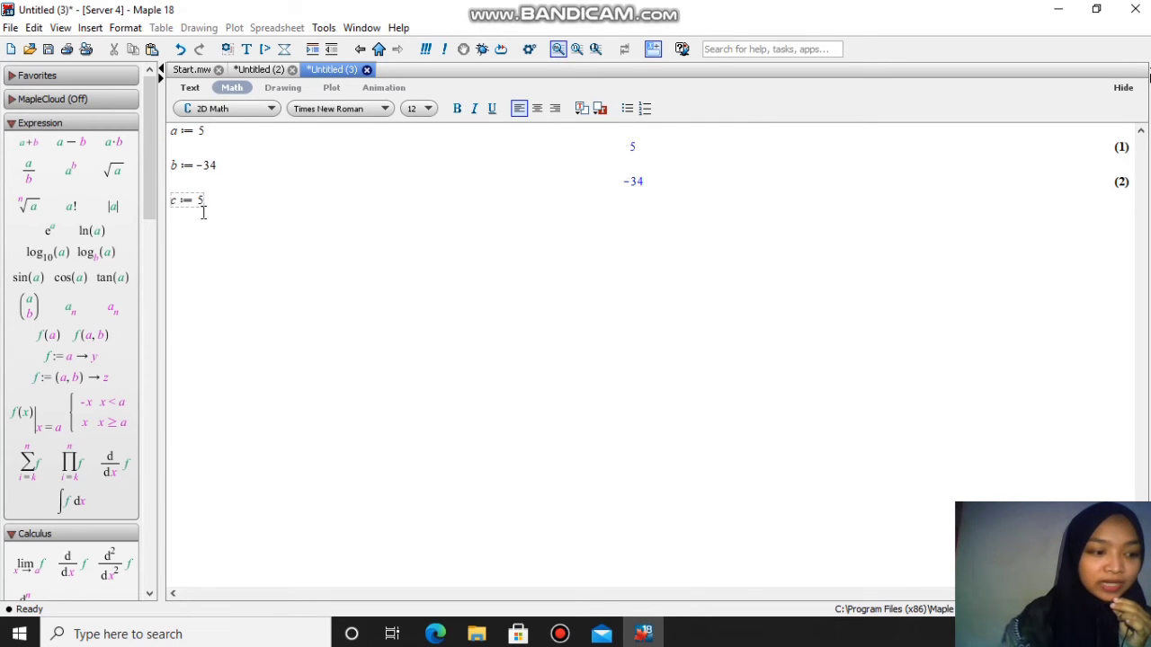
key(BackSpace)
text(2*a)
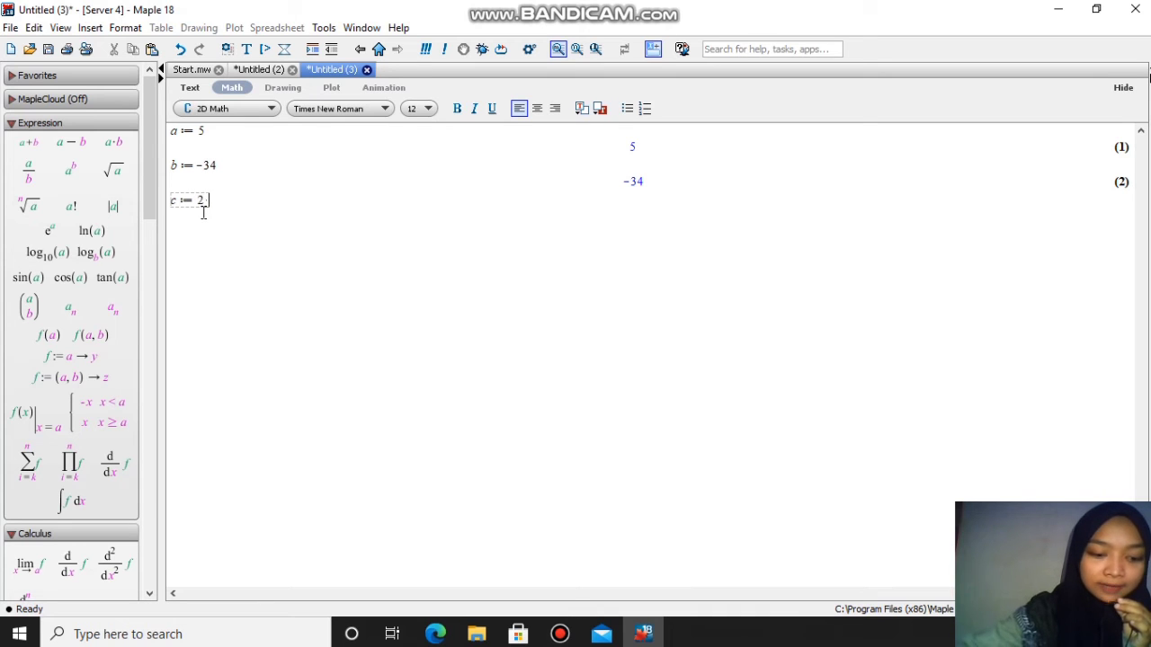
text(+b)
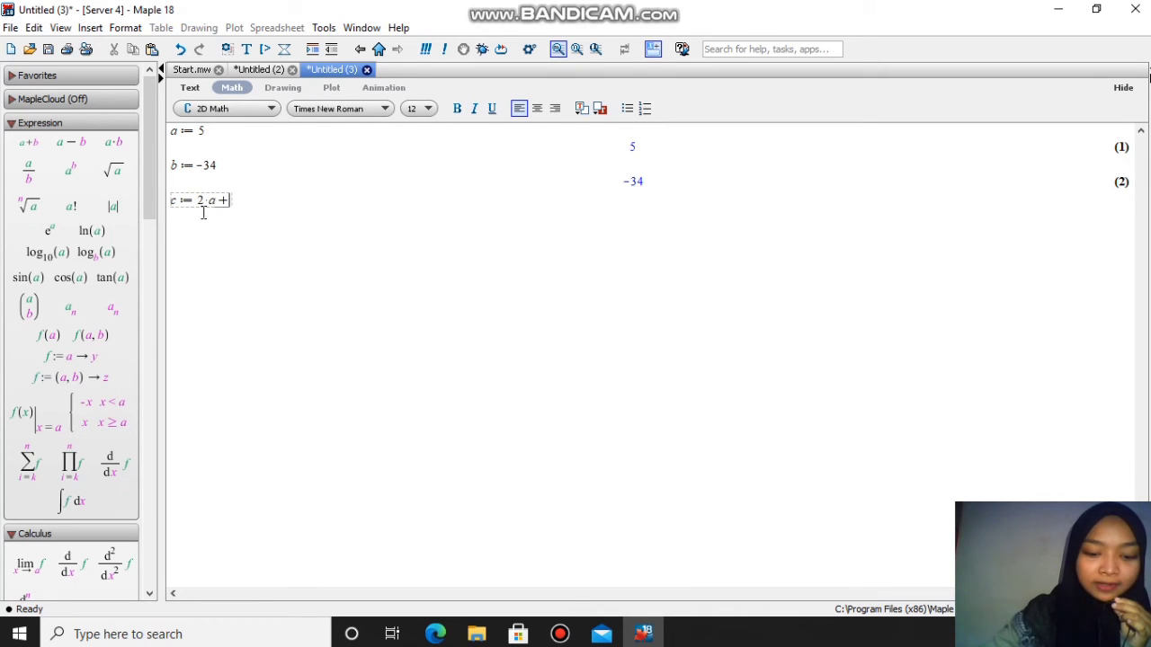
key(Return)
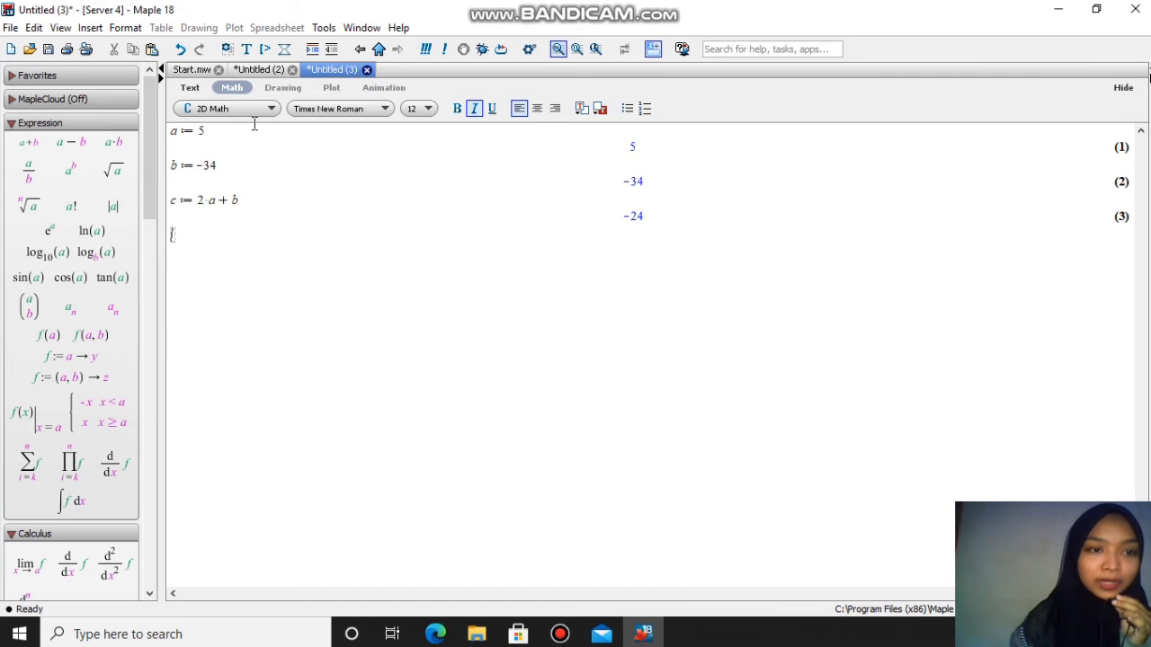
Step: Add the plain-text heading "Contoh 1" below the evaluated expression for c
click(192, 88)
text(Contoh )
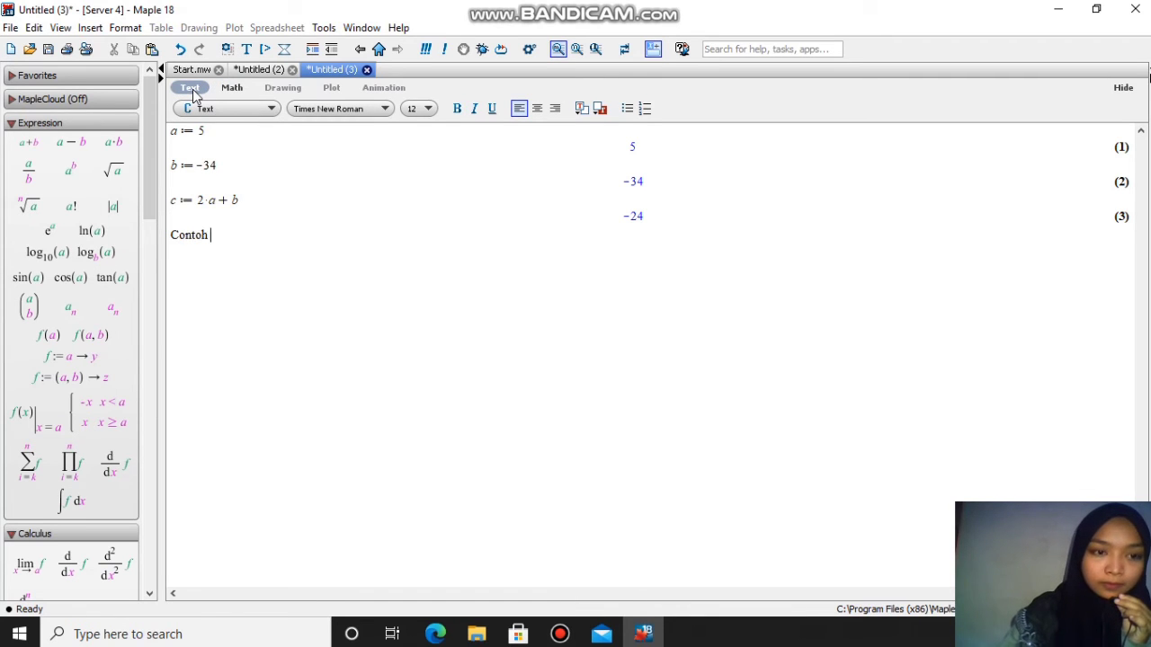
text(1)
key(Return)
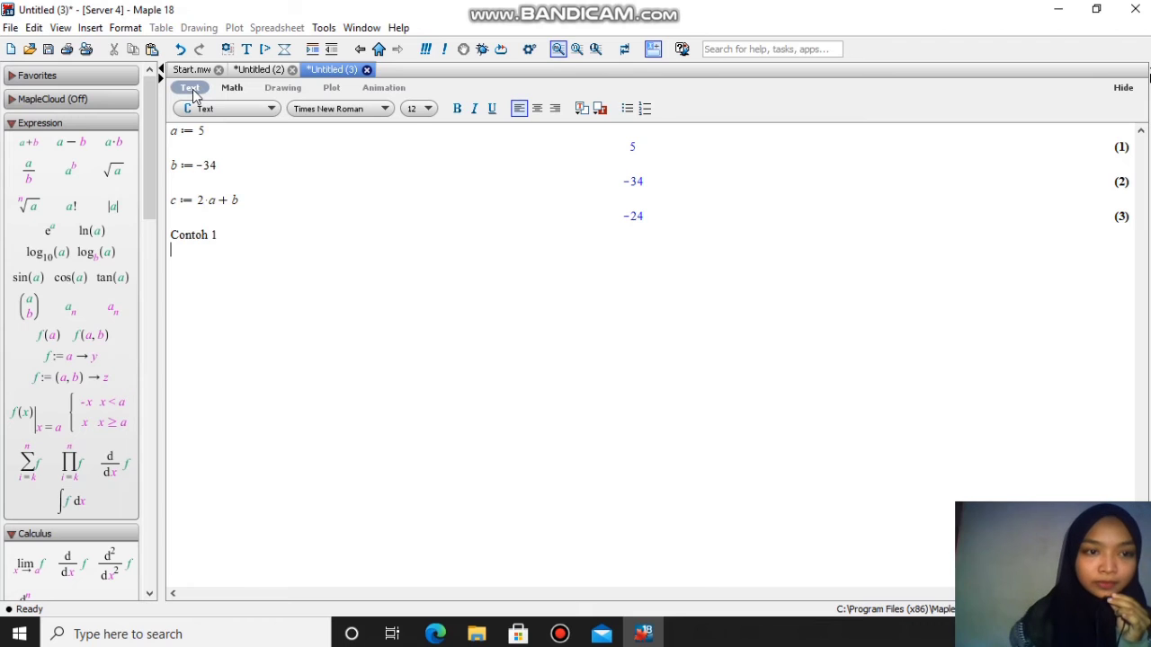
Step: Assign 3 to the variable a in math mode on the line below the "Contoh 1" heading and evaluate it
click(240, 88)
text(a:=5)
key(BackSpace)
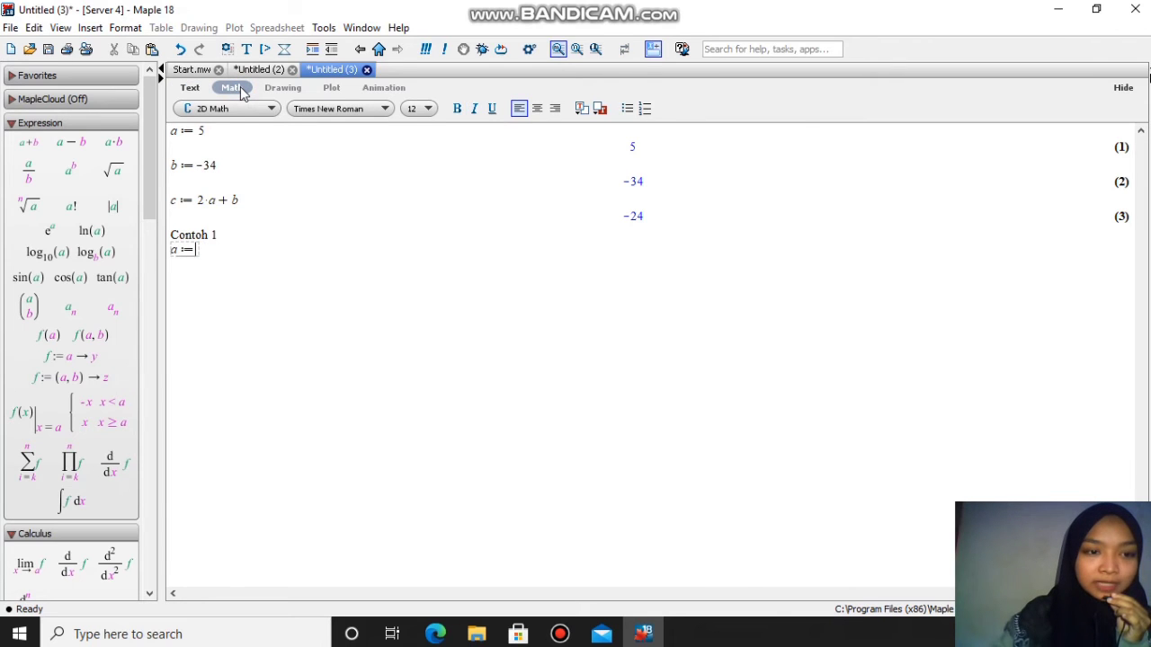
text(3)
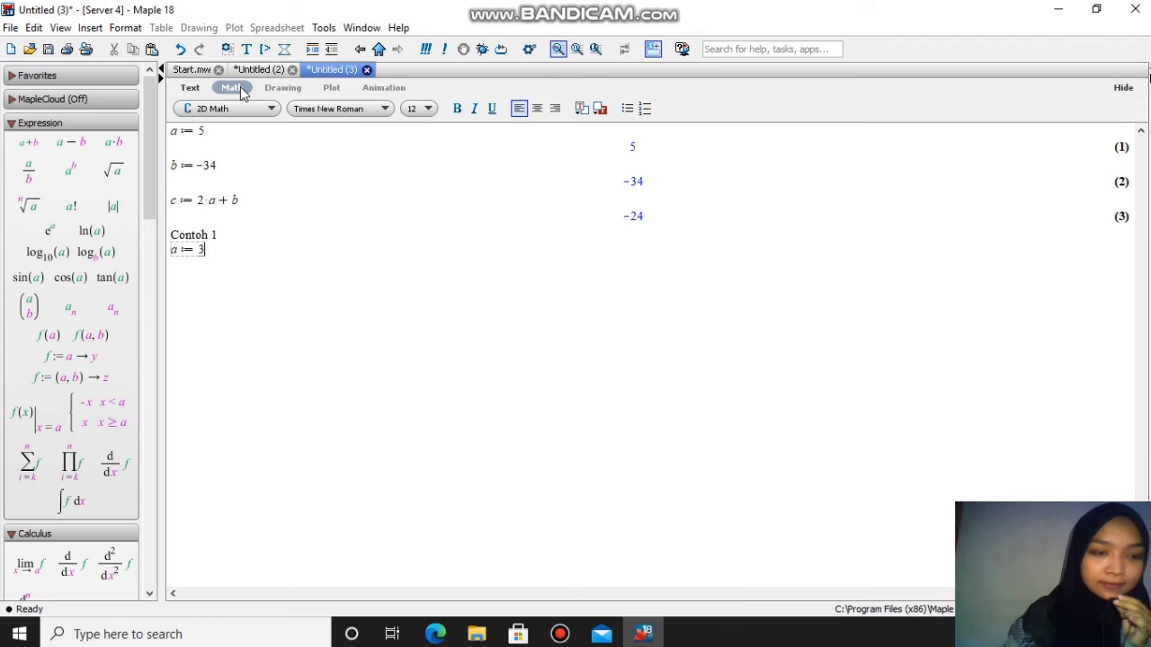
key(Return)
Step: Reuse the a := 5 expression below a := 3, changing it to b := −5, and evaluate it
text(a:=5)
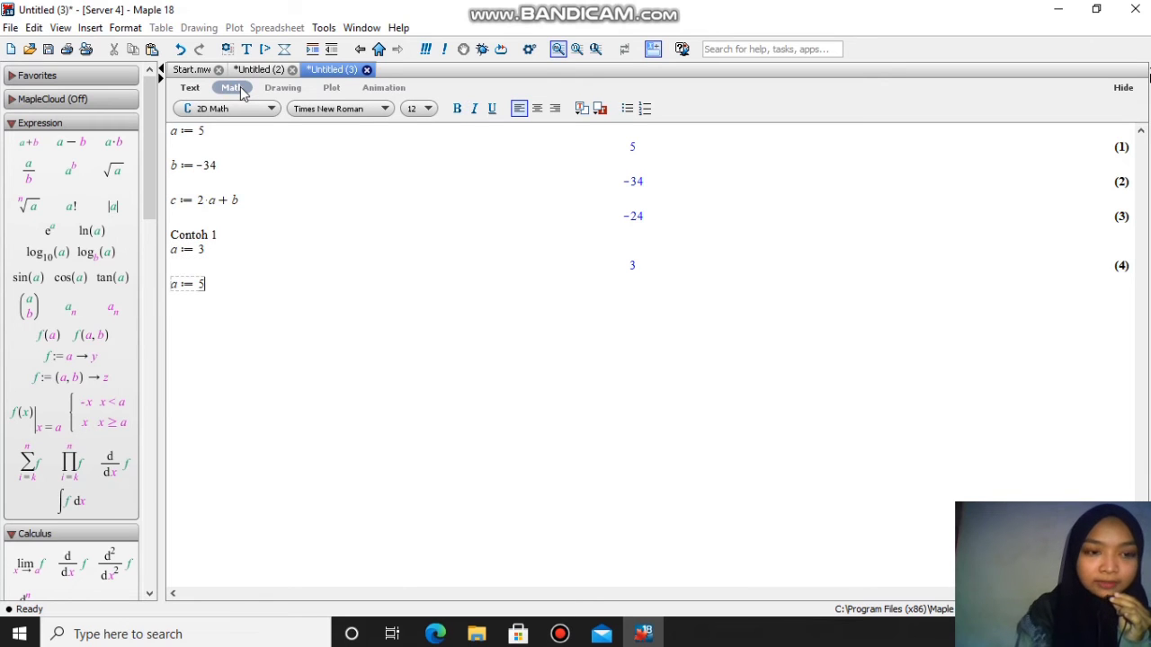
key(Home)
key(Delete)
text(b)
key(Right)
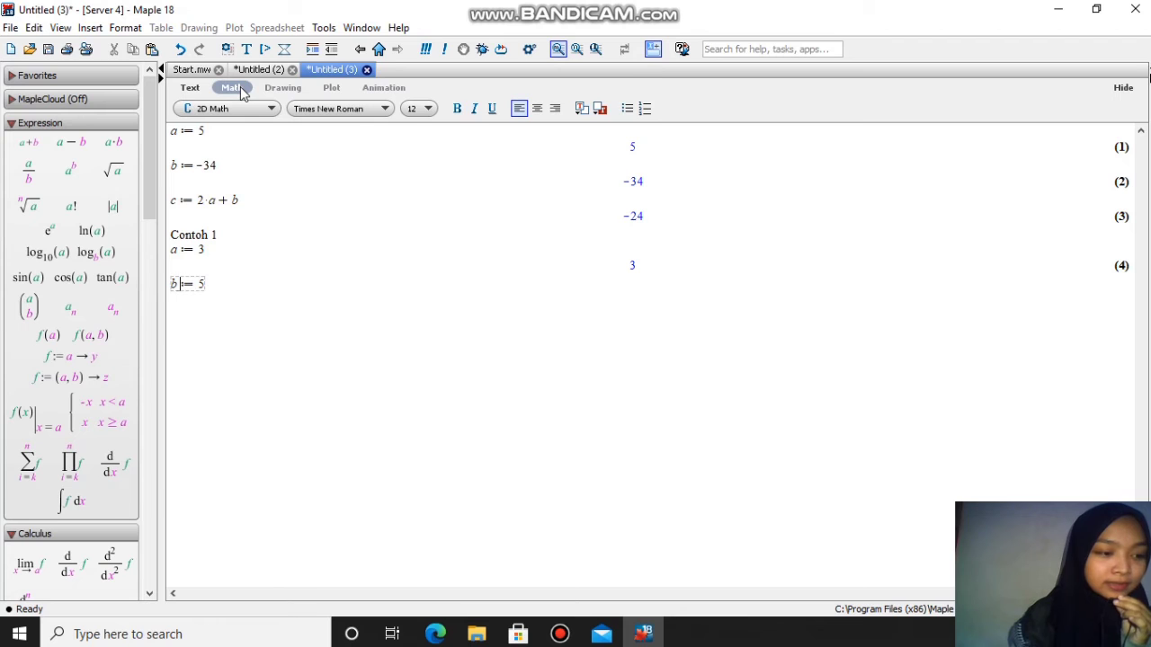
text(-)
key(Return)
Step: Reuse the a := 5 expression as the last line of Contoh 1, changing it to c := 3·a + b, and evaluate it
text(a:=5)
key(Left)
key(Left)
key(BackSpace)
text(c)
key(Right)
key(BackSpace)
text(3)
text(*a)
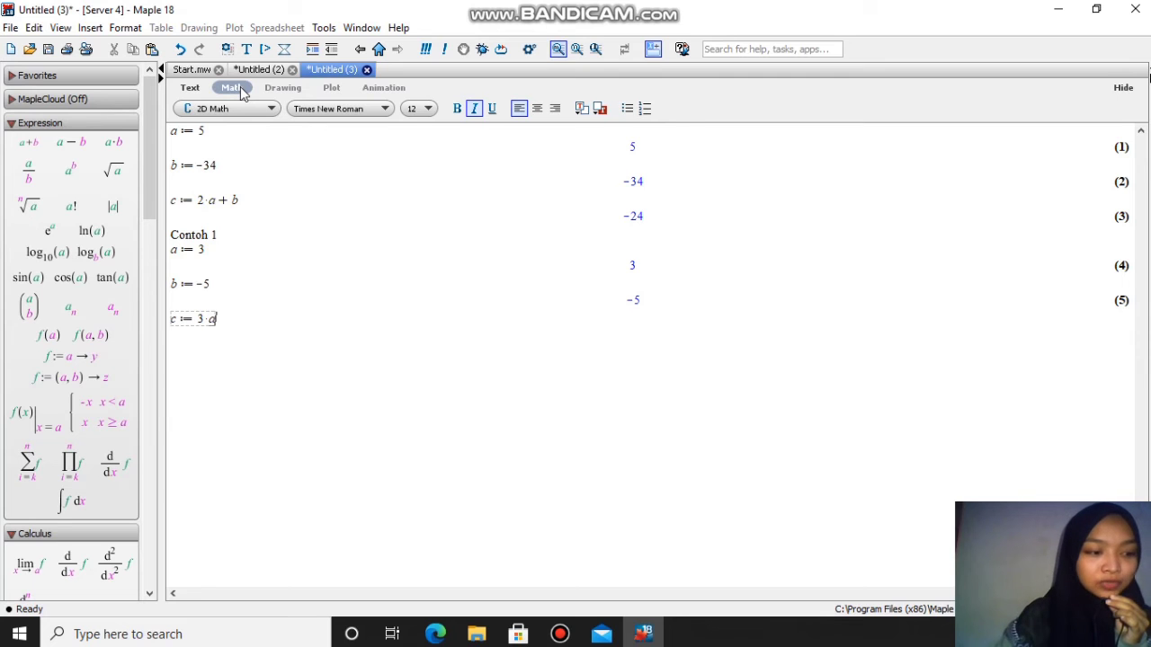
text(+b)
key(Return)
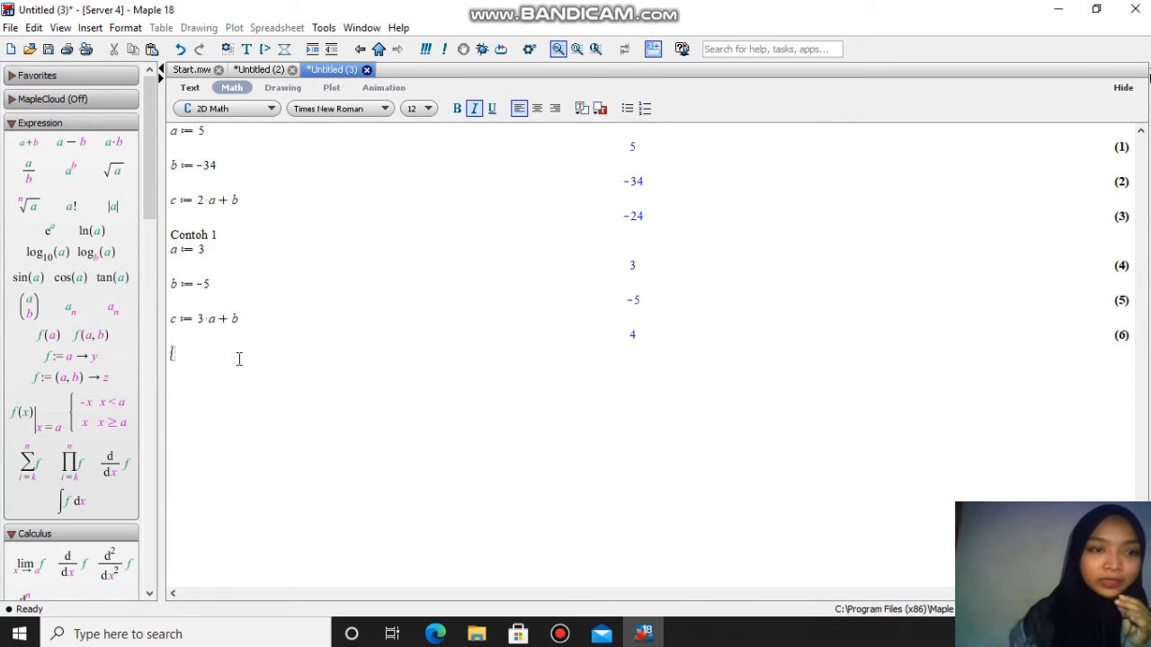
Step: Add the plain-text heading "Contoh 2" below the evaluated expression for c in Contoh 1
click(190, 87)
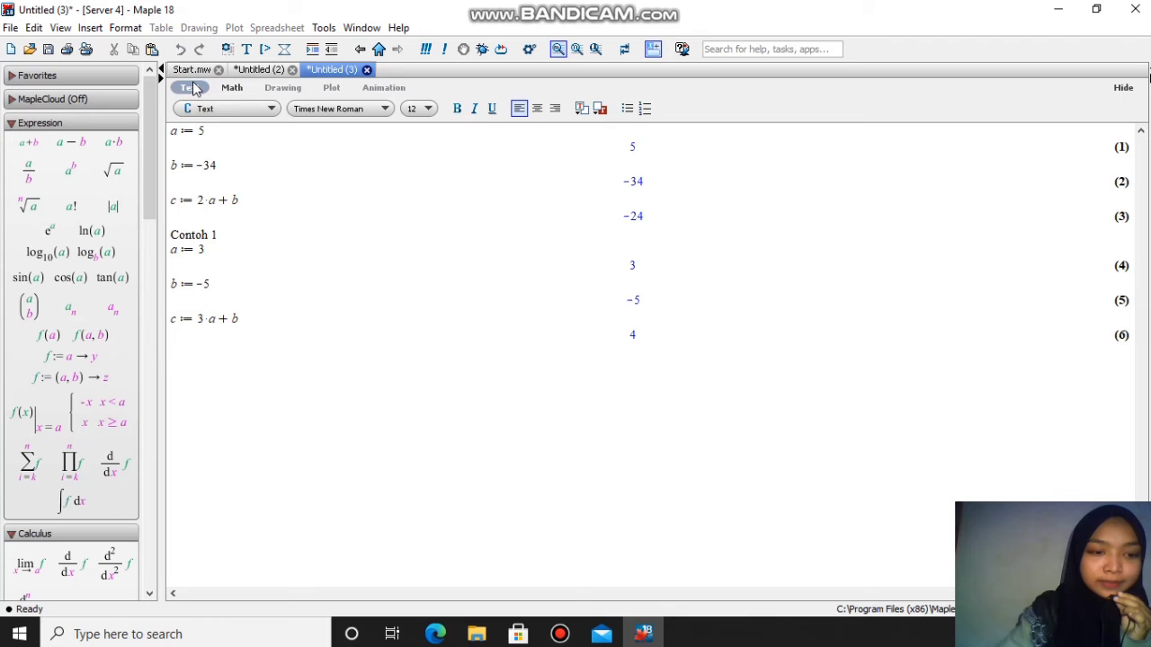
text(Co)
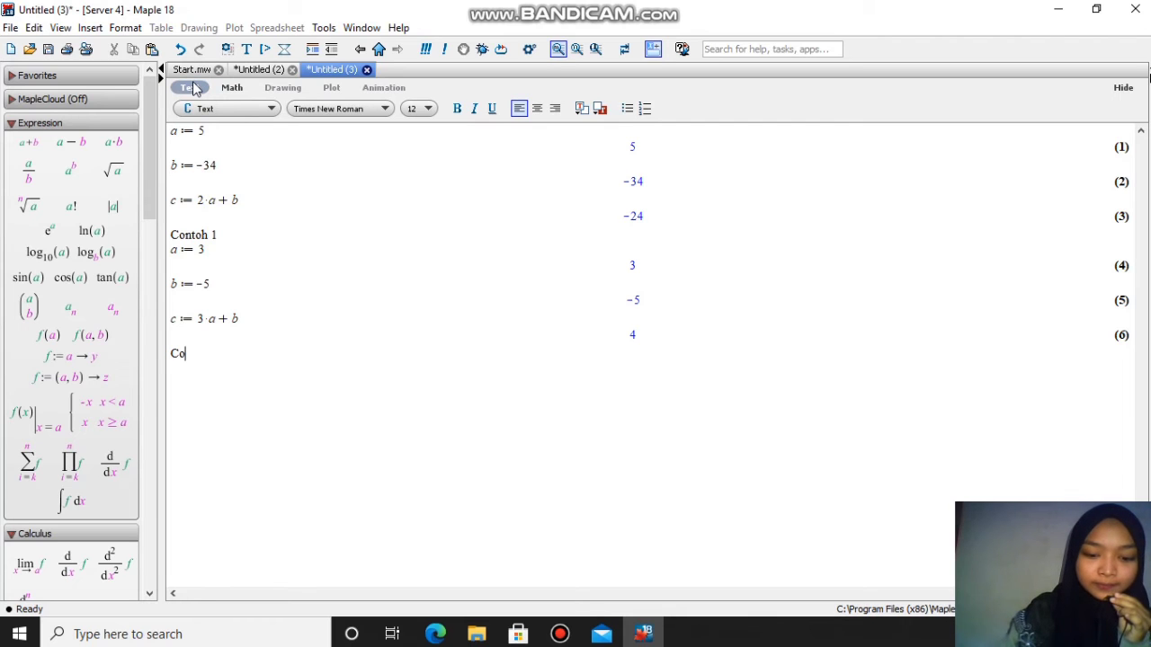
text(ntoh 2)
key(Return)
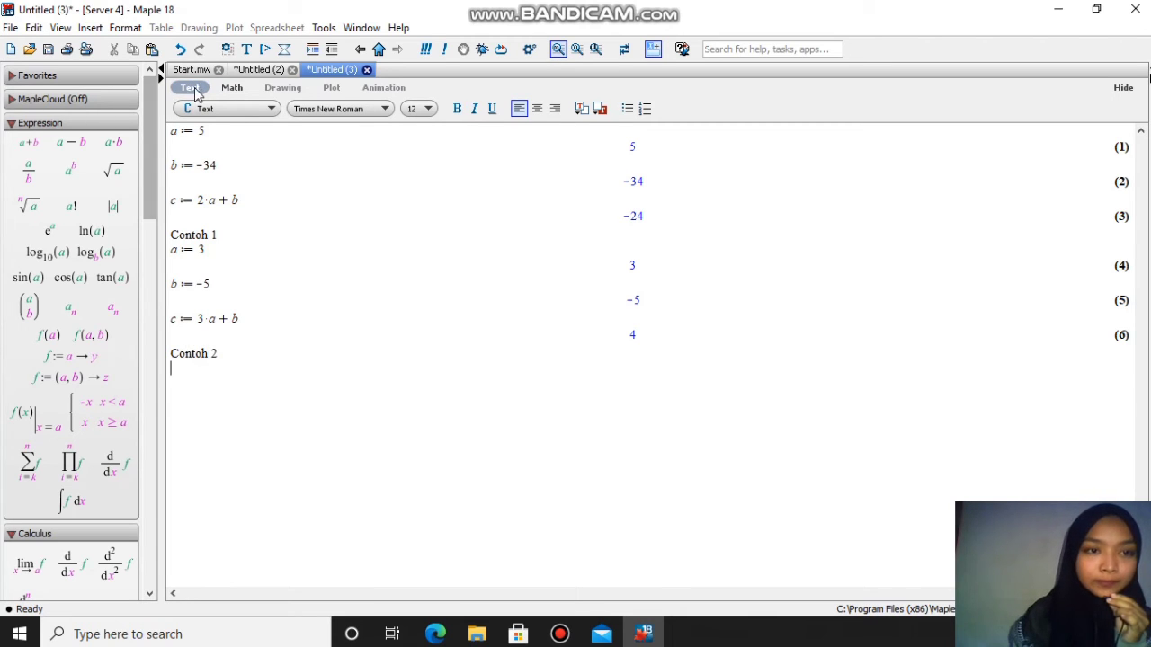
Step: Assign 5 to the variable a in math mode below the "Contoh 2" heading and evaluate it
click(225, 88)
text(a:=5)
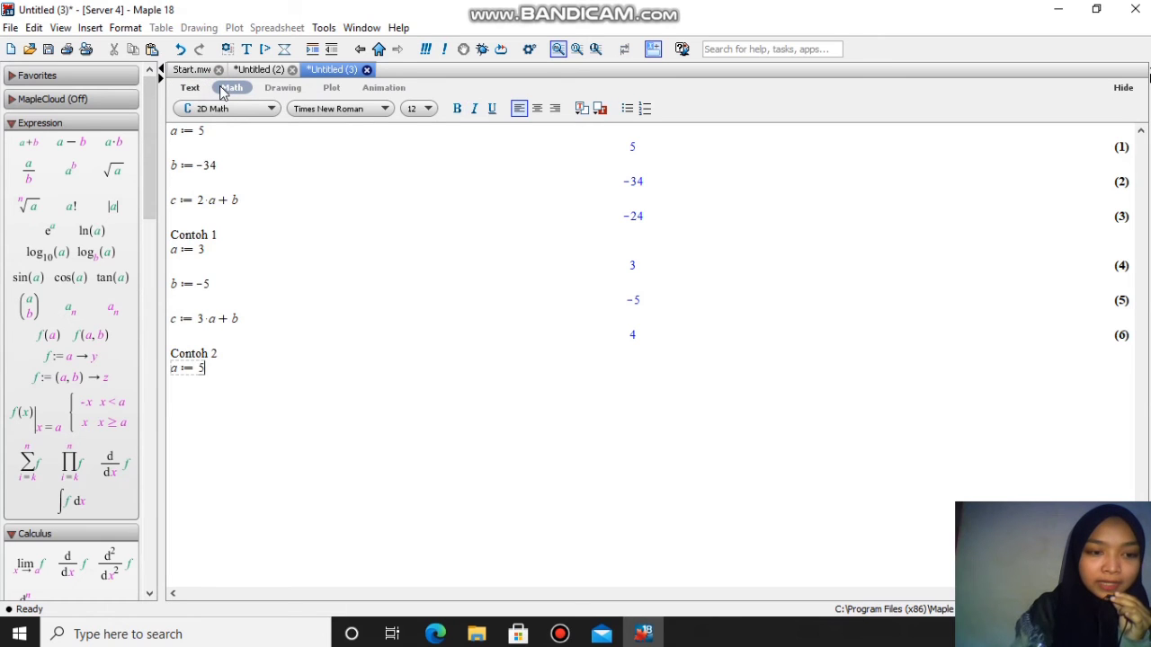
key(BackSpace)
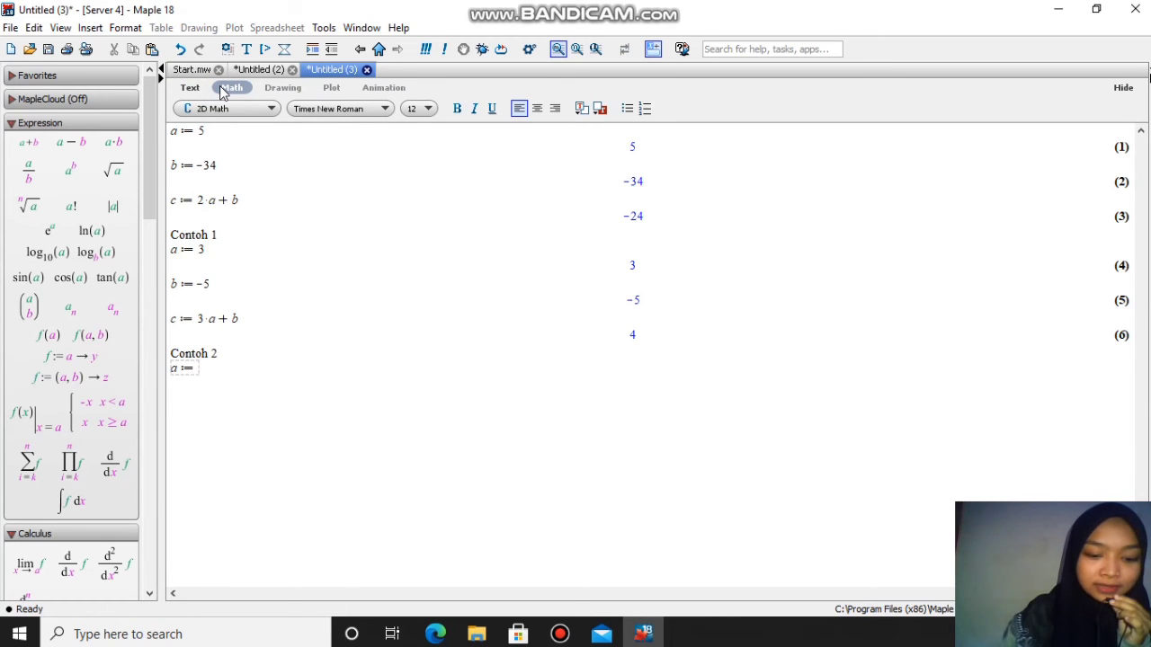
text(5)
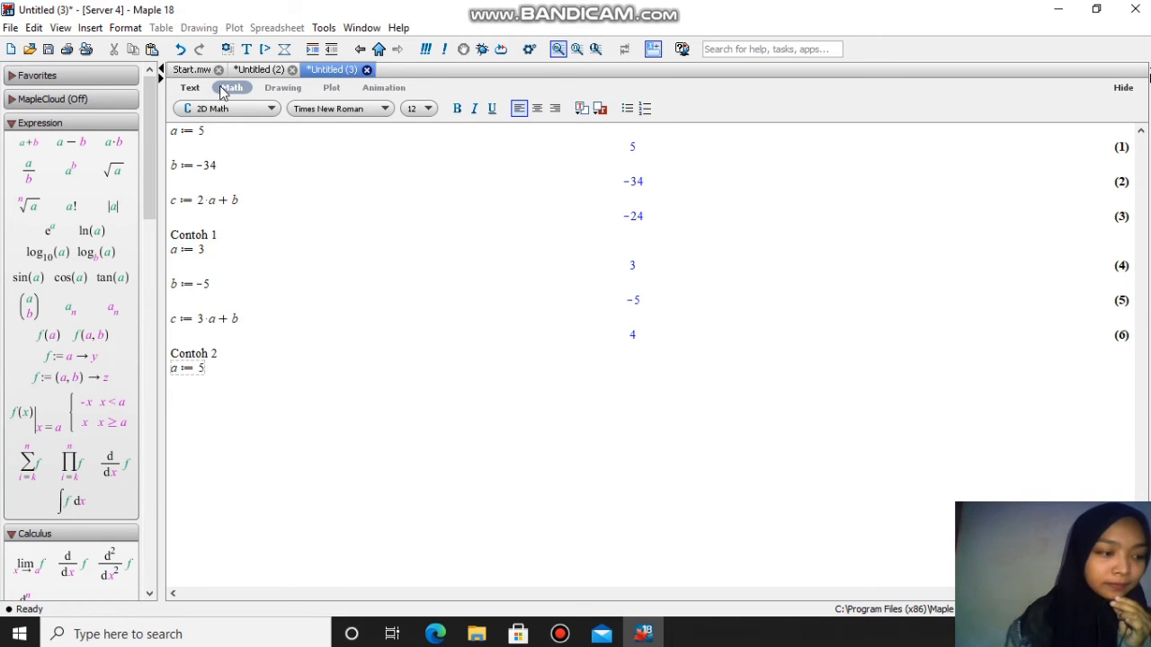
key(Return)
Step: Assign −2 to the variable b on the next line of Contoh 2 and evaluate it
text(a:=5)
key(BackSpace)
text(b ≔ 5)
key(End)
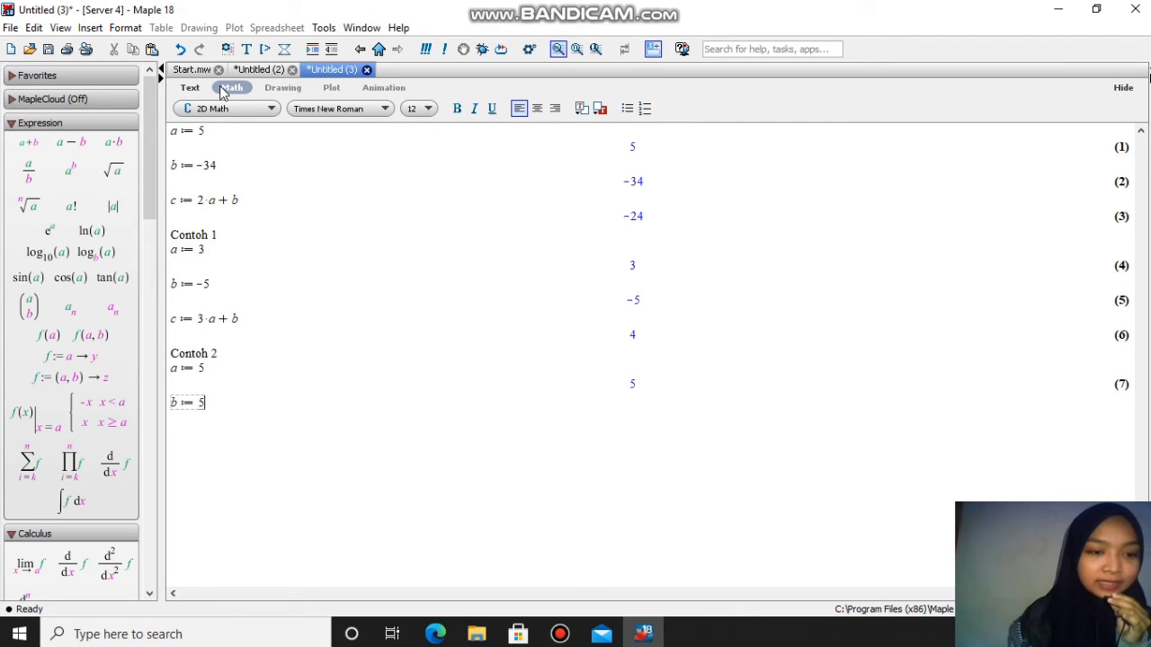
key(BackSpace)
text(-2)
key(Return)
Step: Complete Contoh 2 by turning a reused a := 5 expression into c := a + 3·b and evaluating it
text(a:=)
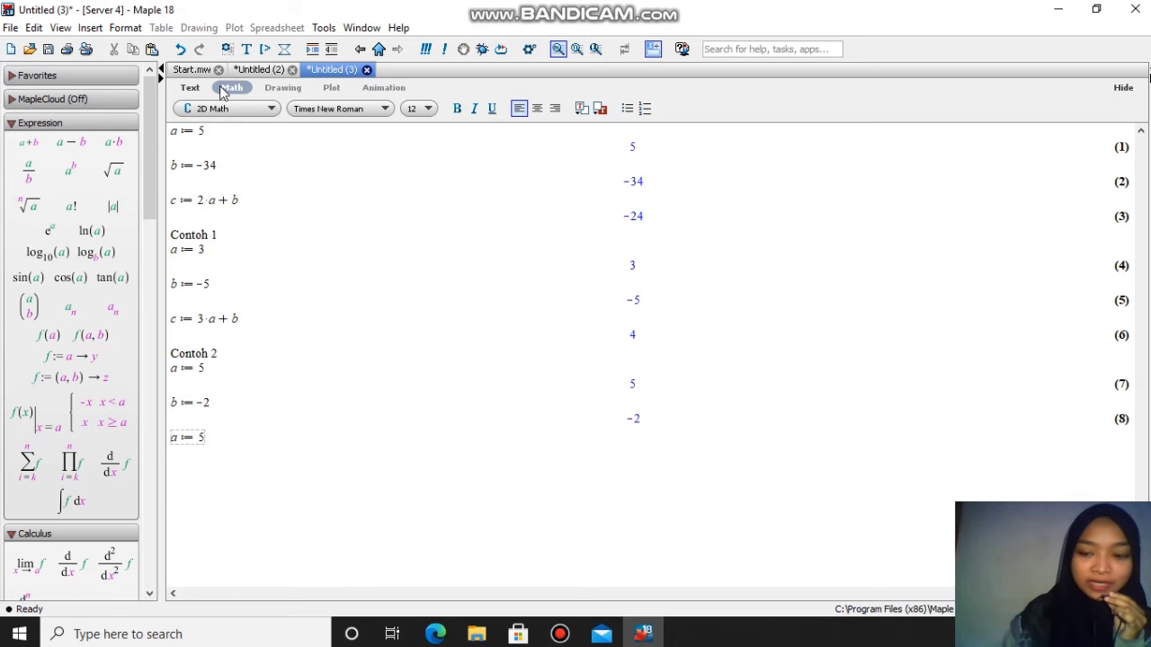
key(Home)
key(Delete)
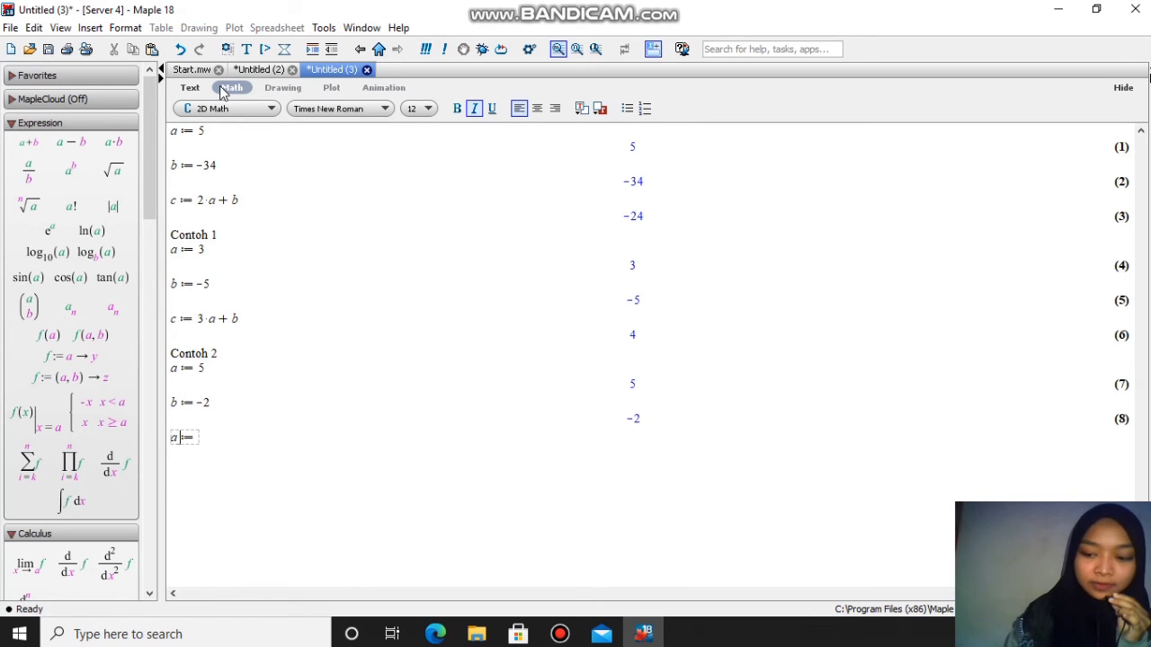
text(c)
key(End)
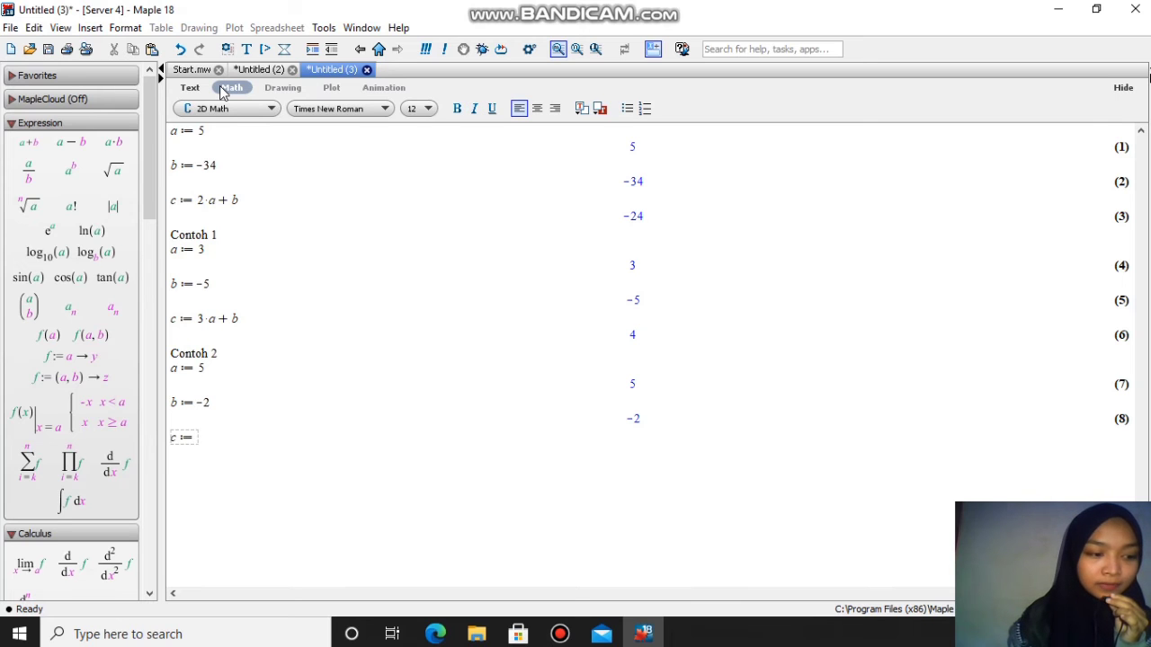
text(a+)
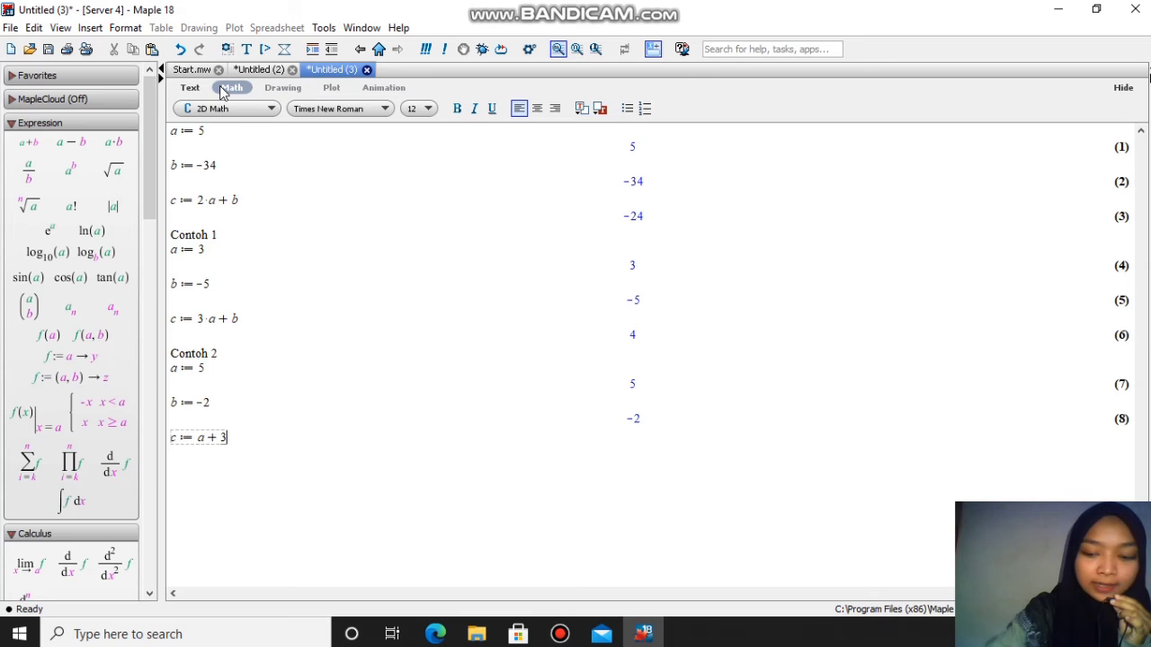
text(3*)
text(b)
key(Return)
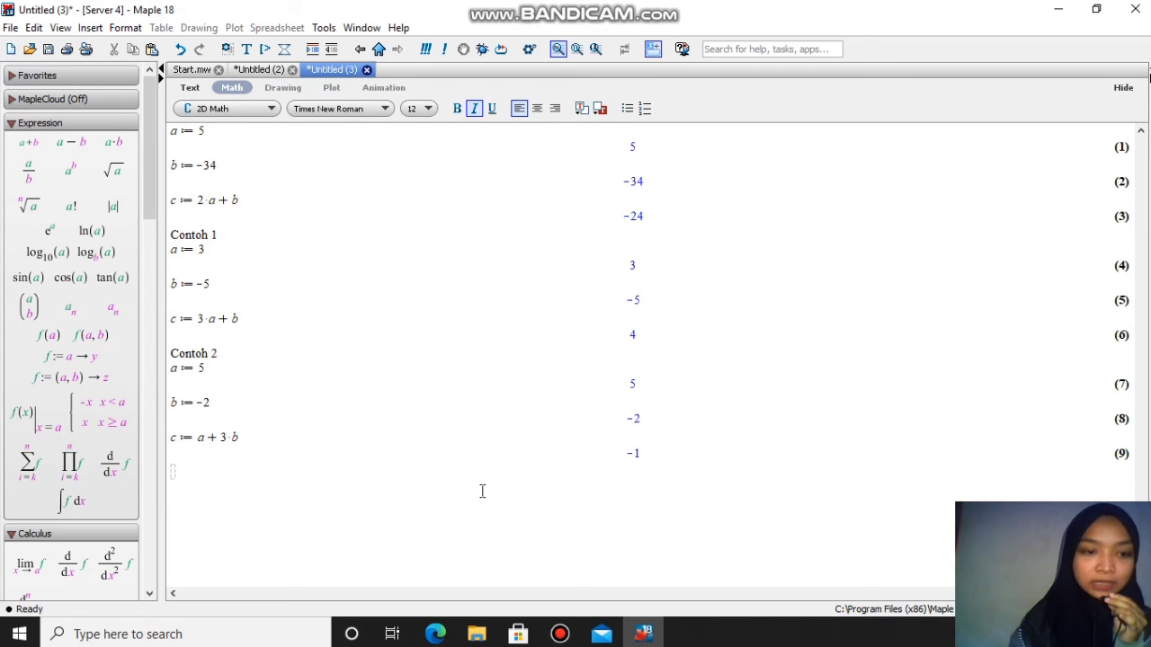
Step: Add the plain-text heading "Contoh 3" below the evaluated expression for c in Contoh 2
click(193, 88)
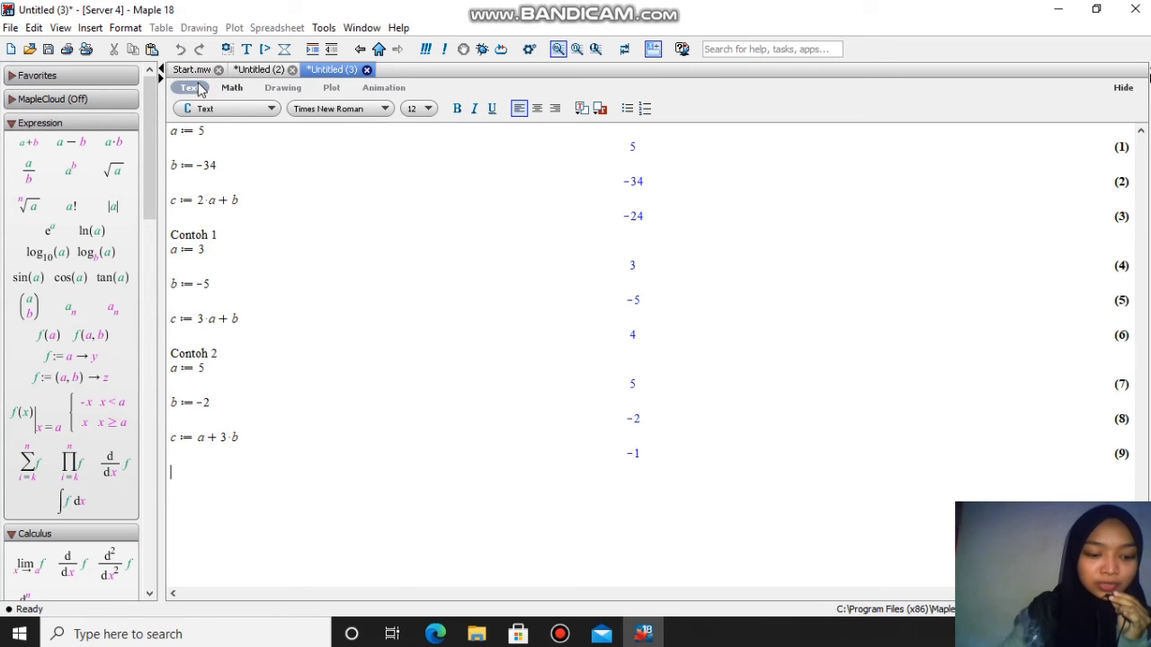
text(Contoh 3)
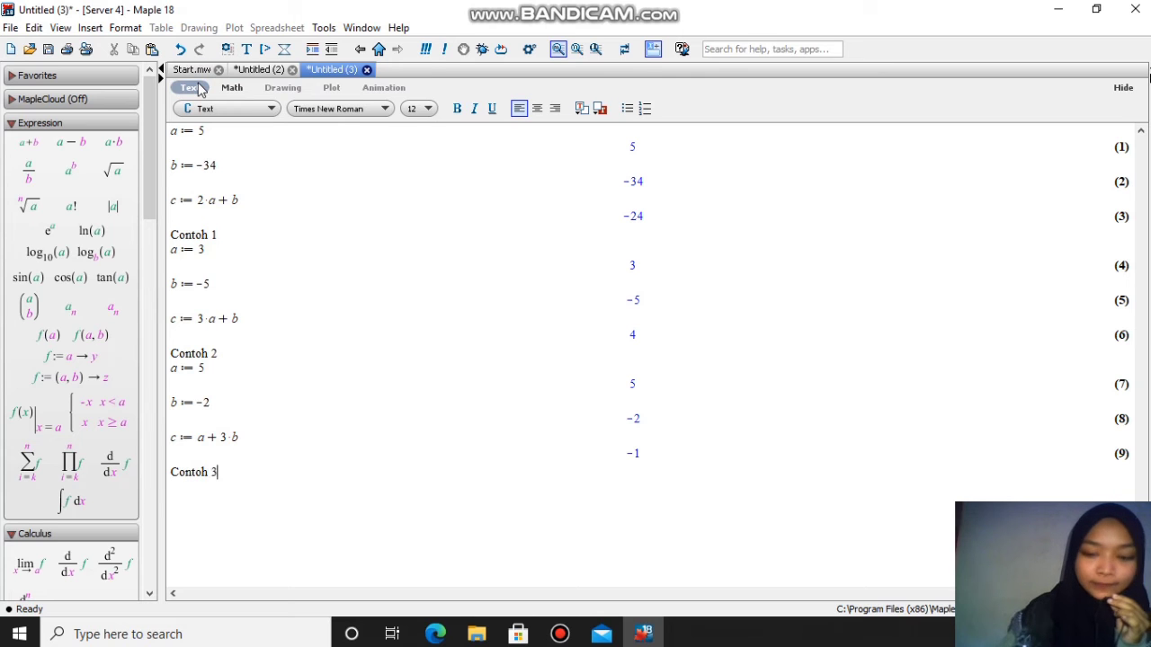
key(Return)
Step: Assign −11 to the variable a below the "Contoh 3" heading and evaluate it
text(a:=5)
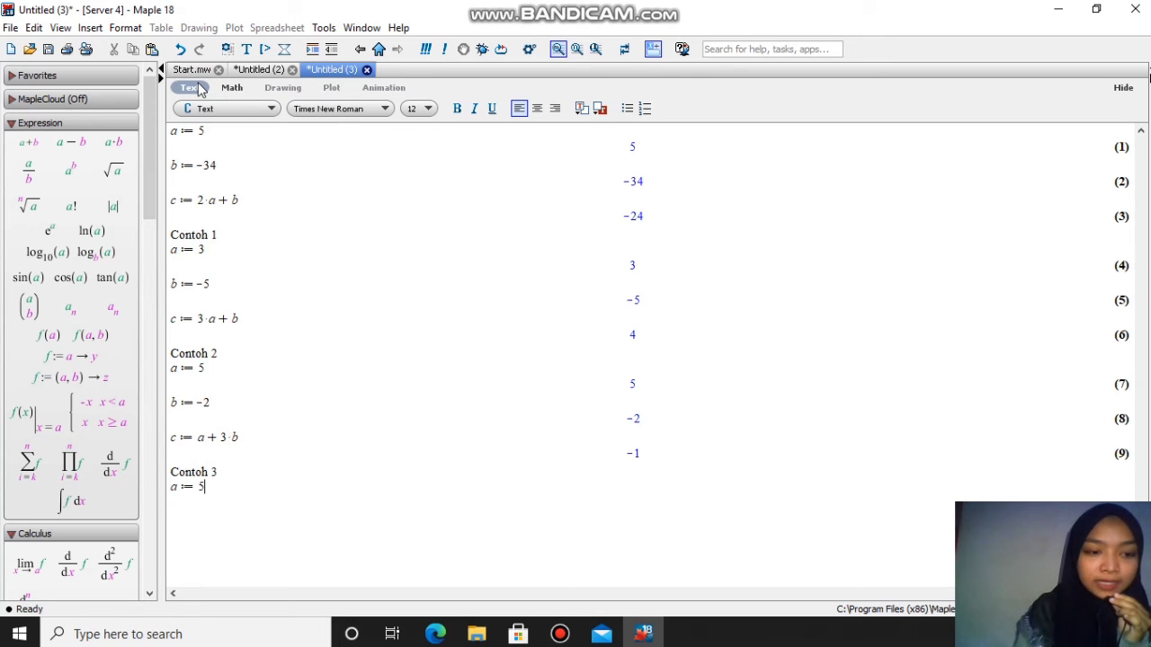
key(BackSpace)
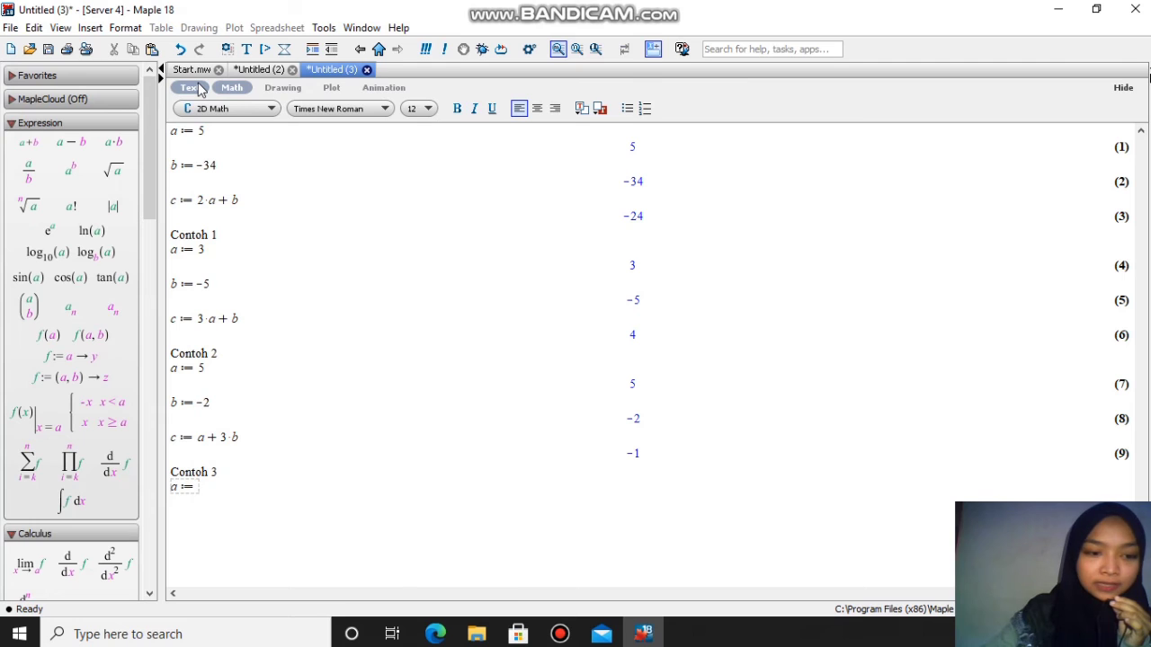
text(-)
text(11)
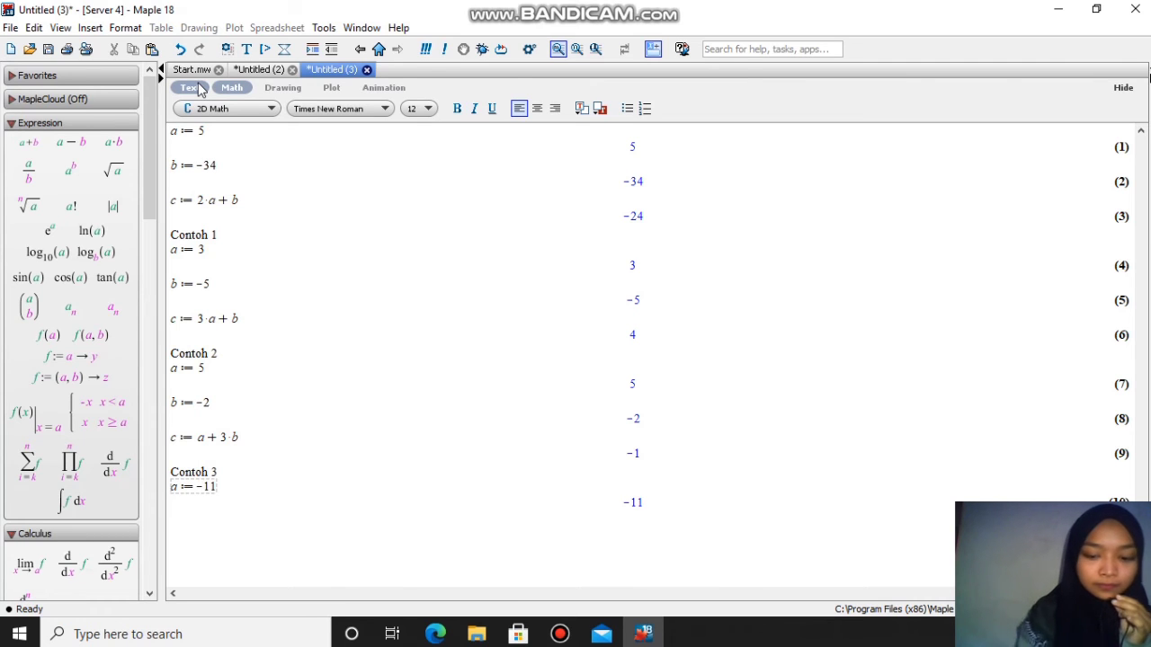
text( a:=5)
key(BackSpace)
key(BackSpace)
key(BackSpace)
key(BackSpace)
key(BackSpace)
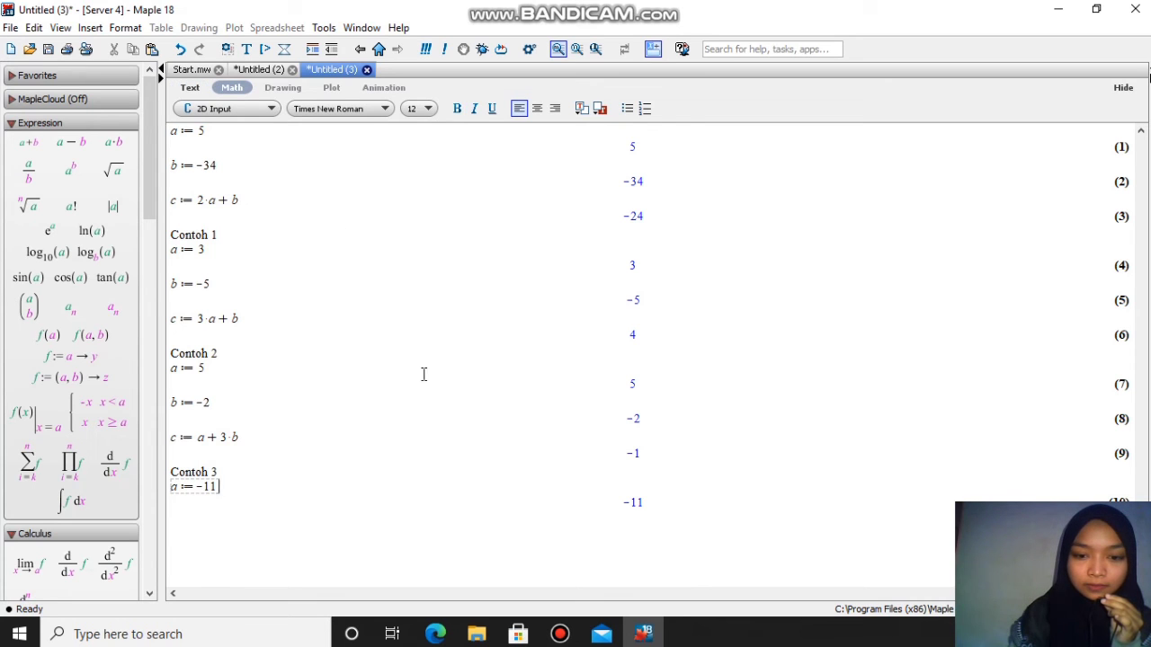
Step: Reuse the a := 5 expression on the line below a := −11, changing it to b := 6, and evaluate it
click(359, 513)
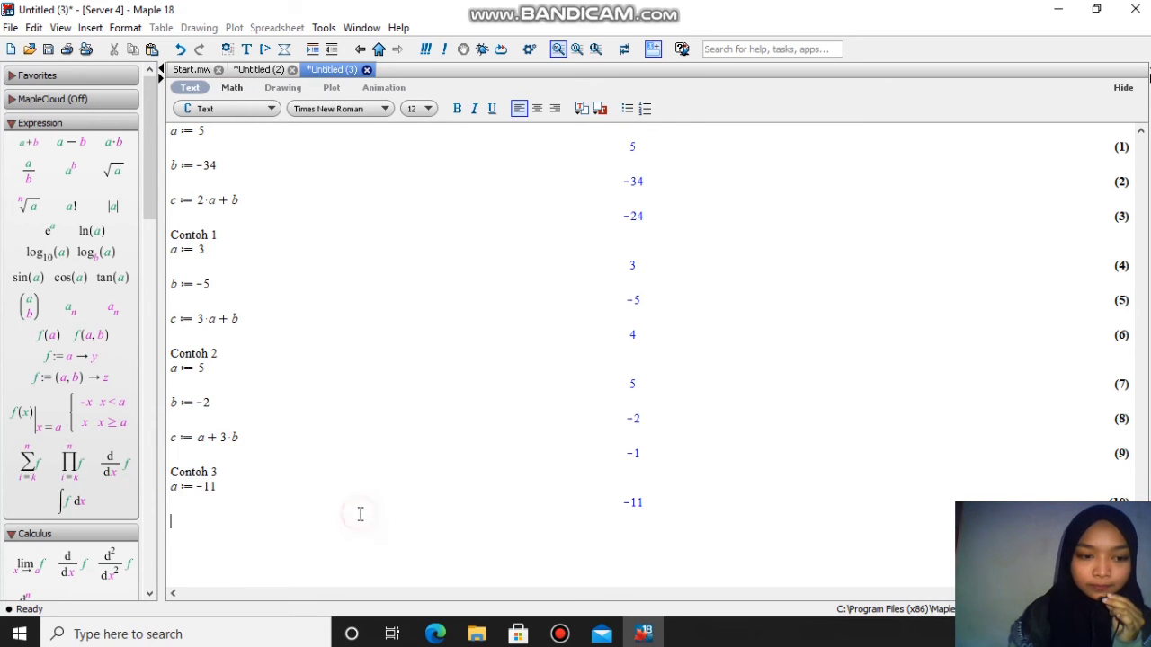
text(a:=5)
key(F5)
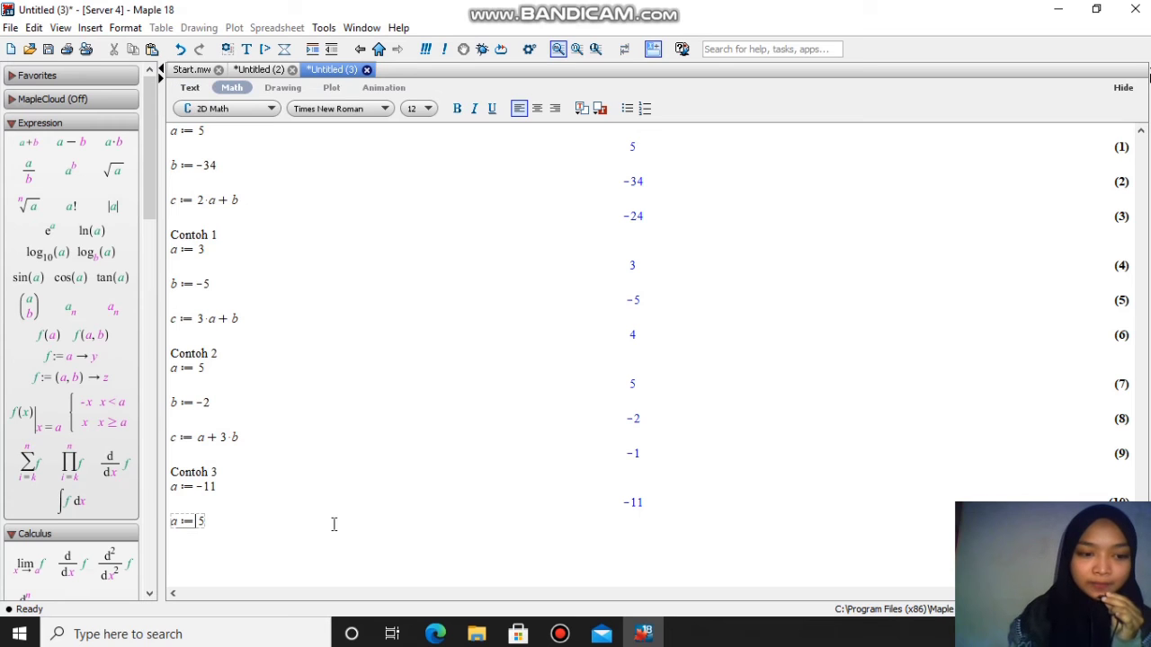
key(BackSpace)
text(b)
key(Right)
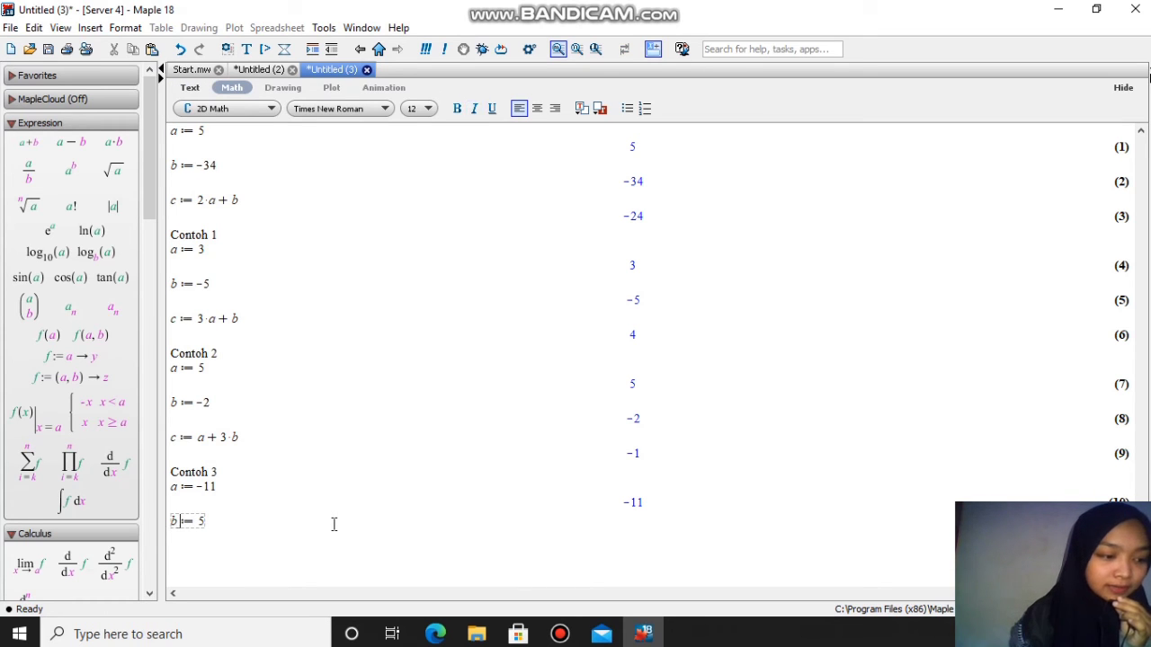
key(BackSpace)
text(6)
key(Return)
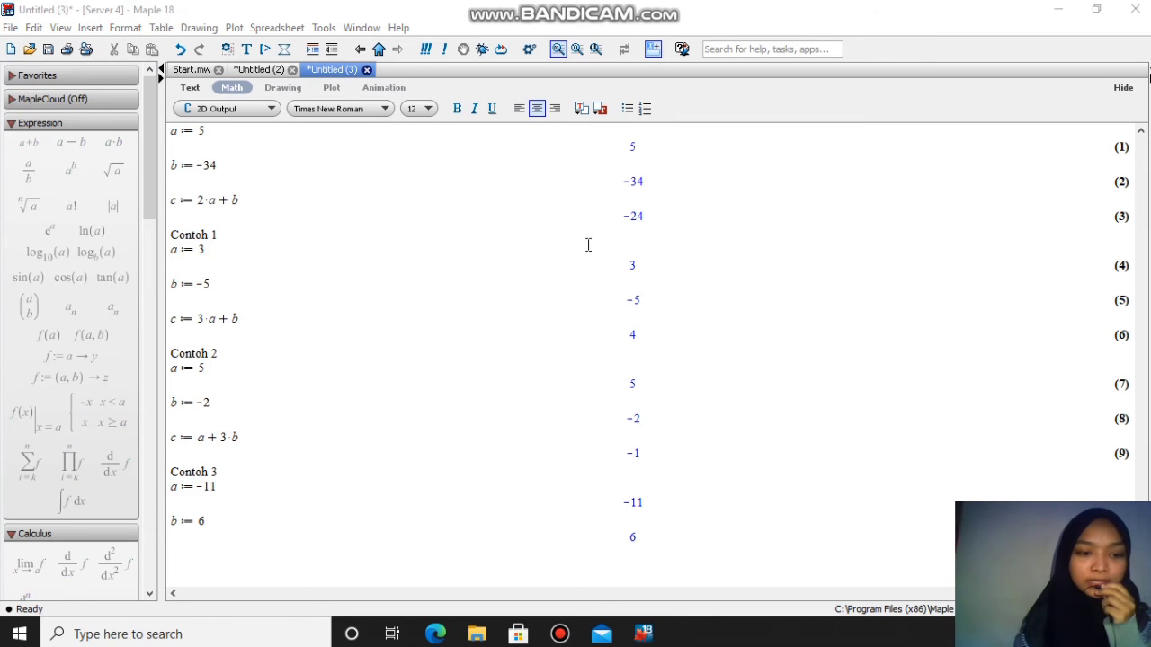
Step: Insert an extra a := 5 at the start of the document's first line
click(210, 564)
key(ctrl+Home)
text(a ≔ 5)
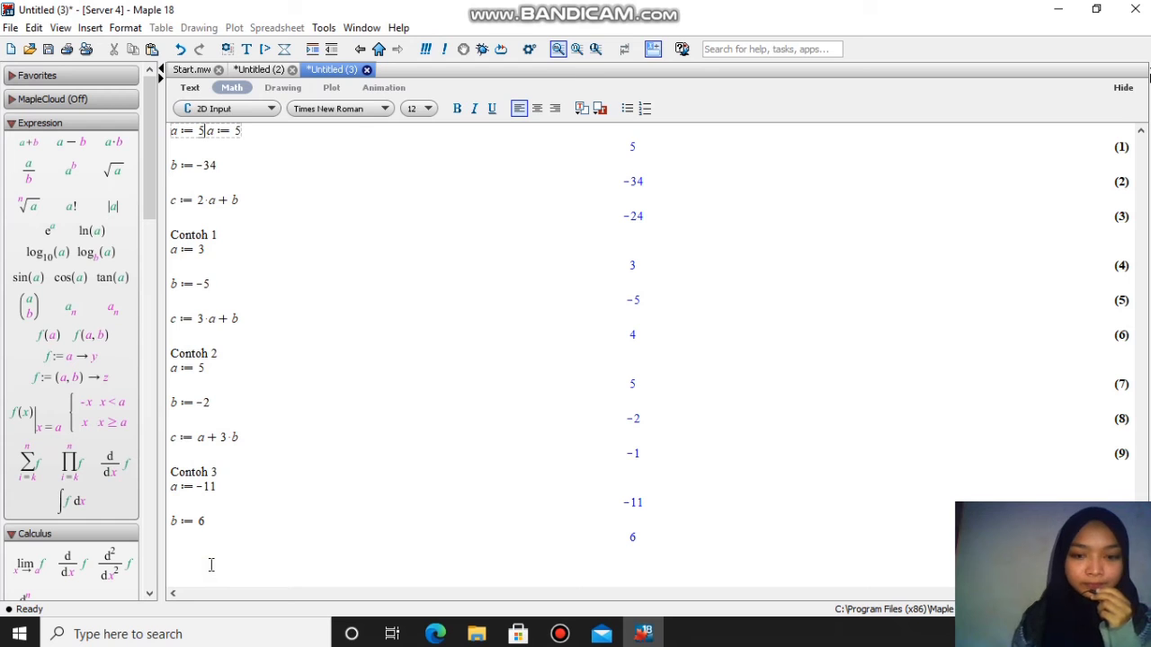
Step: Reuse the a := 5 expression below b := 6 in Contoh 3, changing it to c := 5·a + b, and evaluate it
click(210, 565)
text(a ≔ 5)
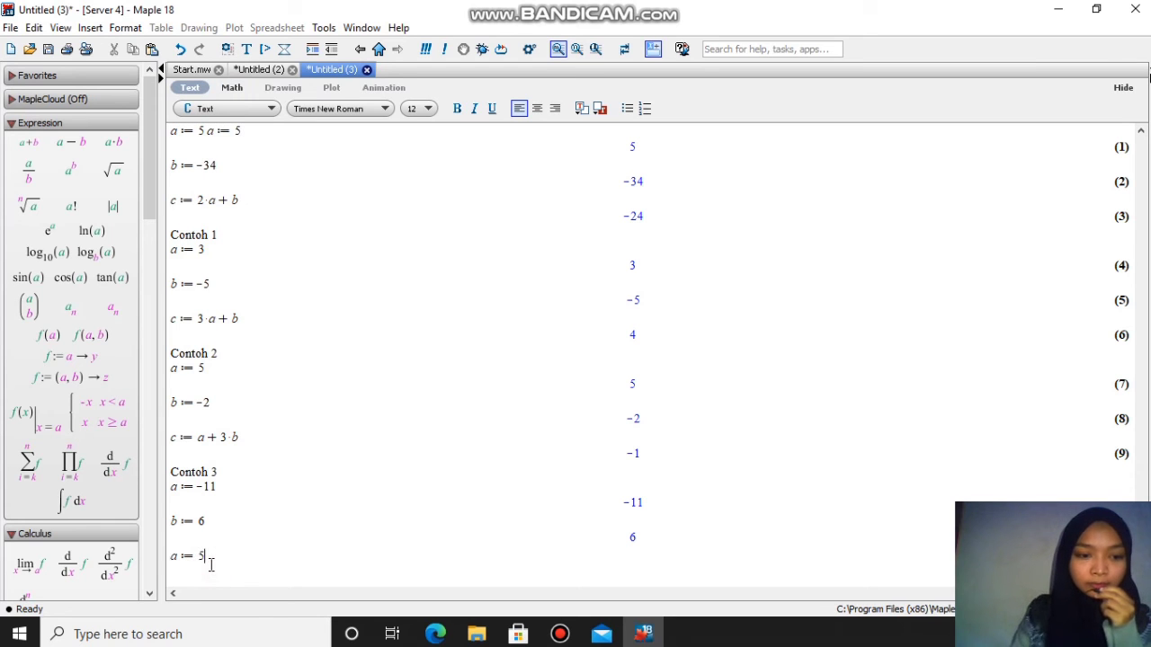
key(F5)
key(Home)
key(shift+Right)
text(c)
key(Right)
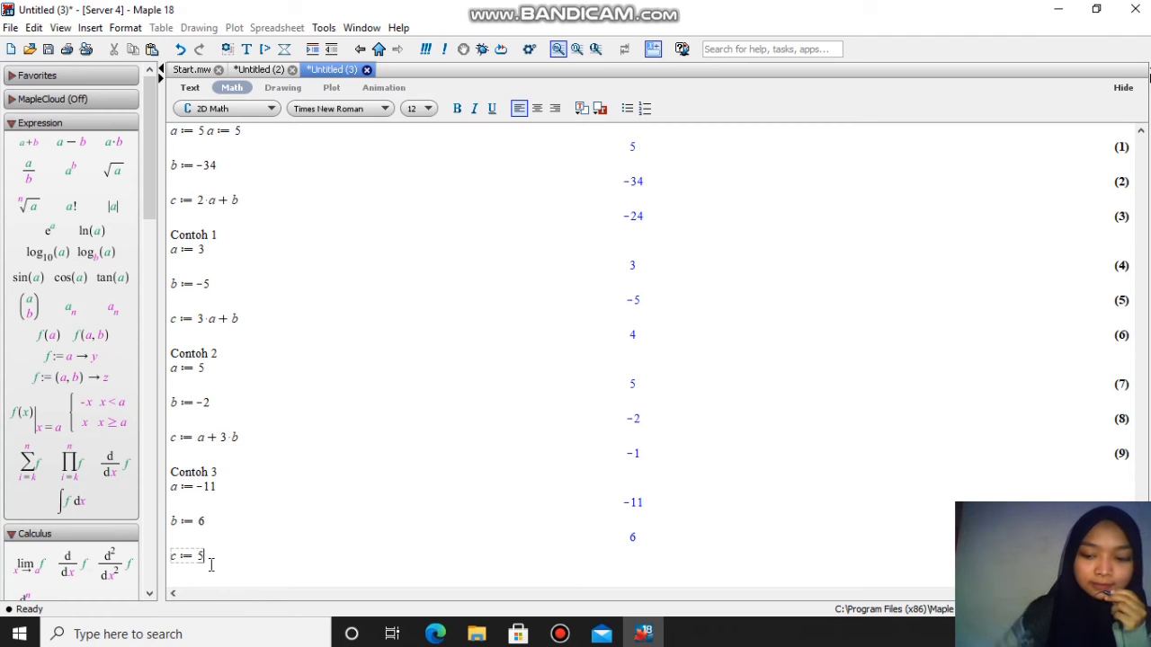
text(*a)
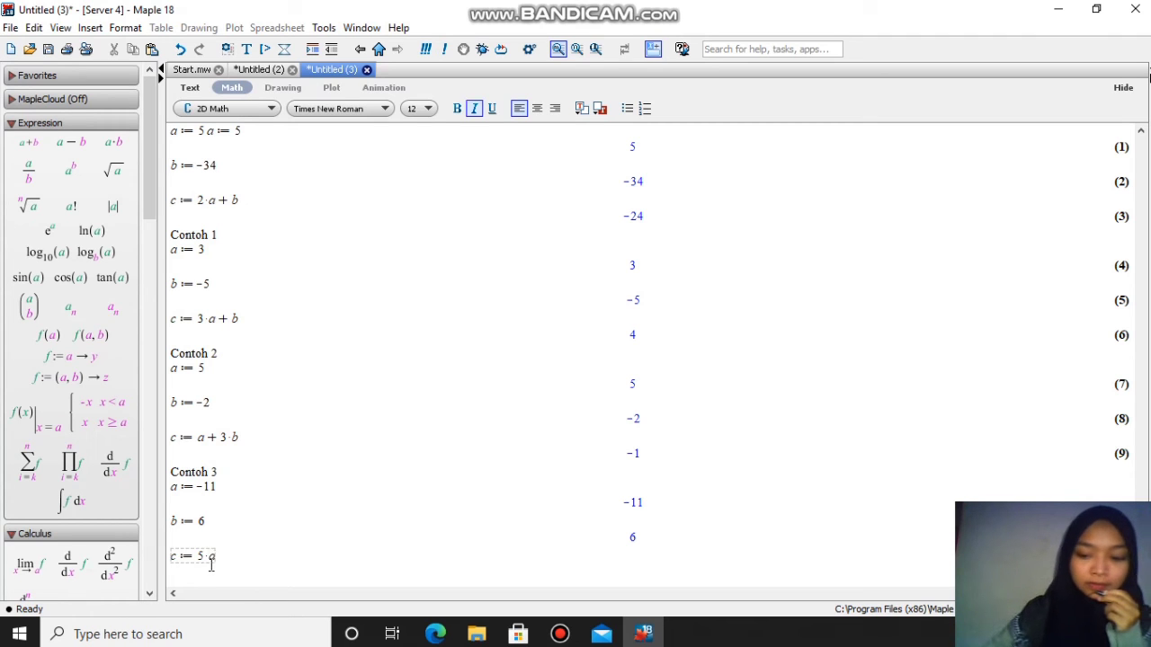
text(+b)
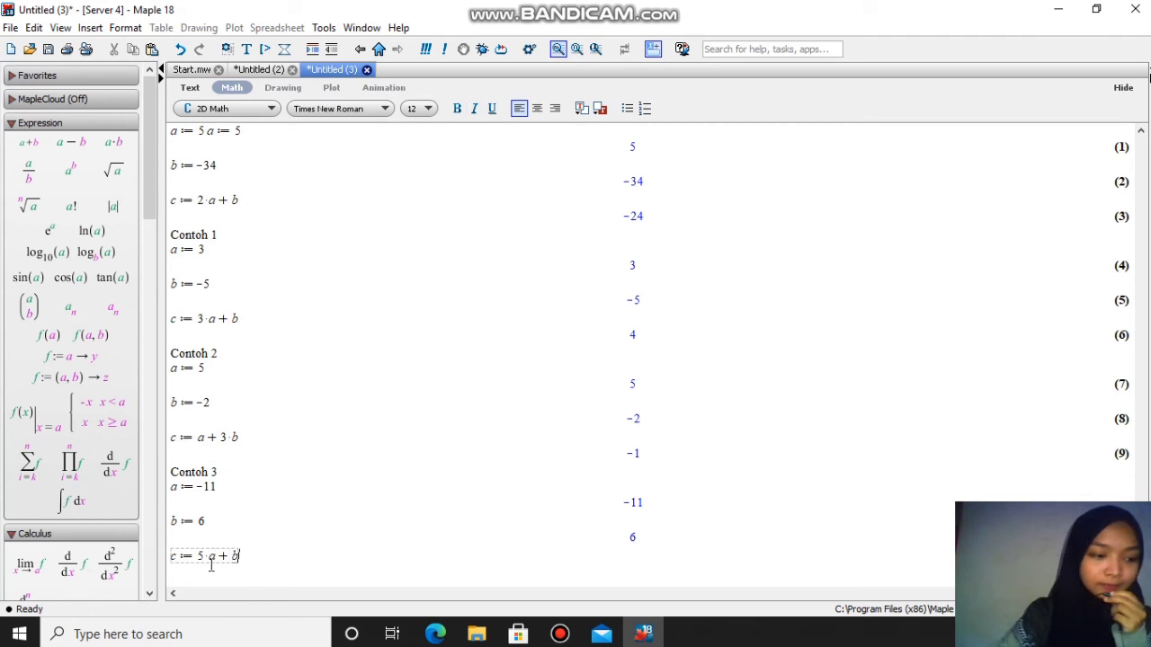
key(Return)
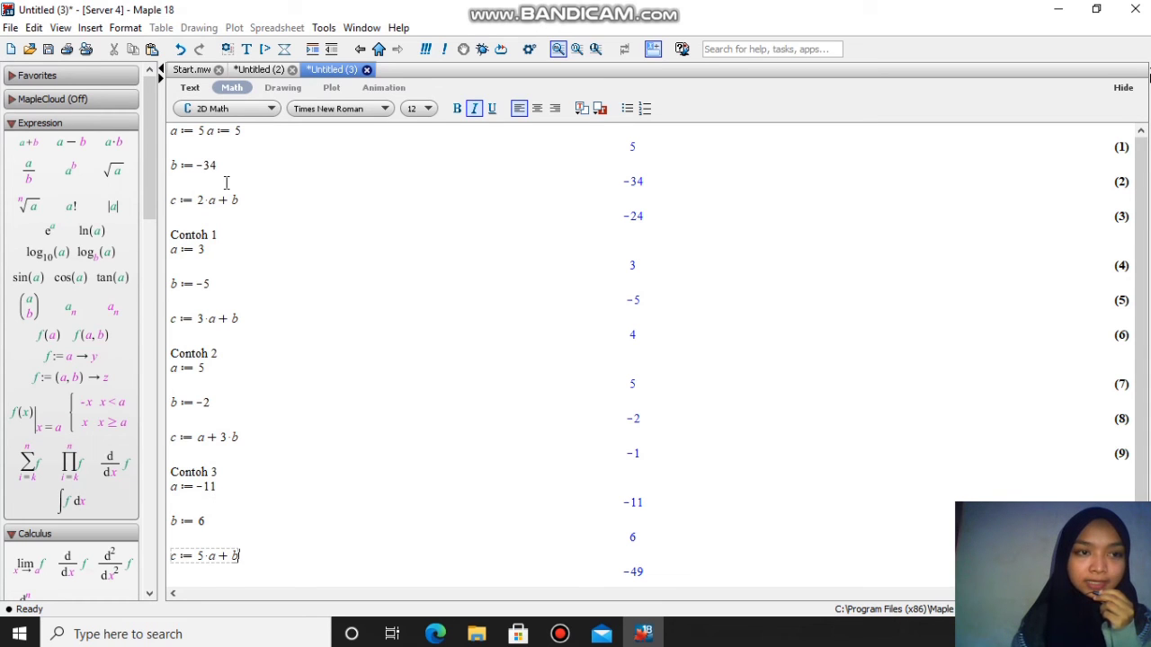
Step: Create another new blank document
click(10, 48)
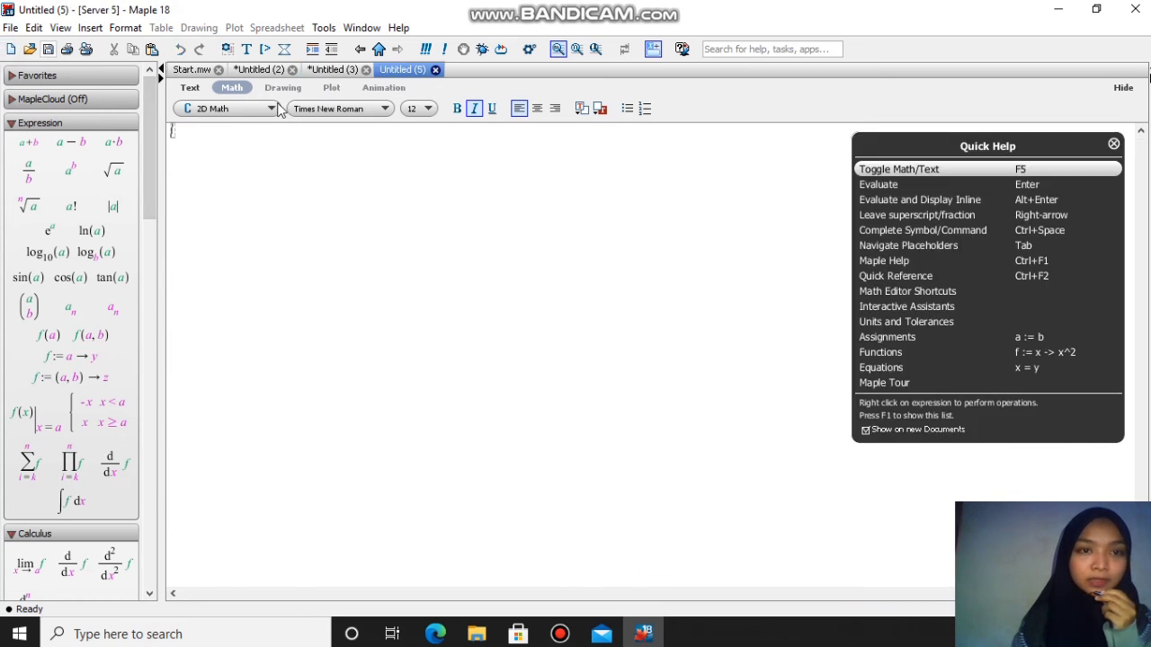
Step: Dismiss the Quick Help list and add the text heading Contoh 4 at the start of the blank document
click(1113, 144)
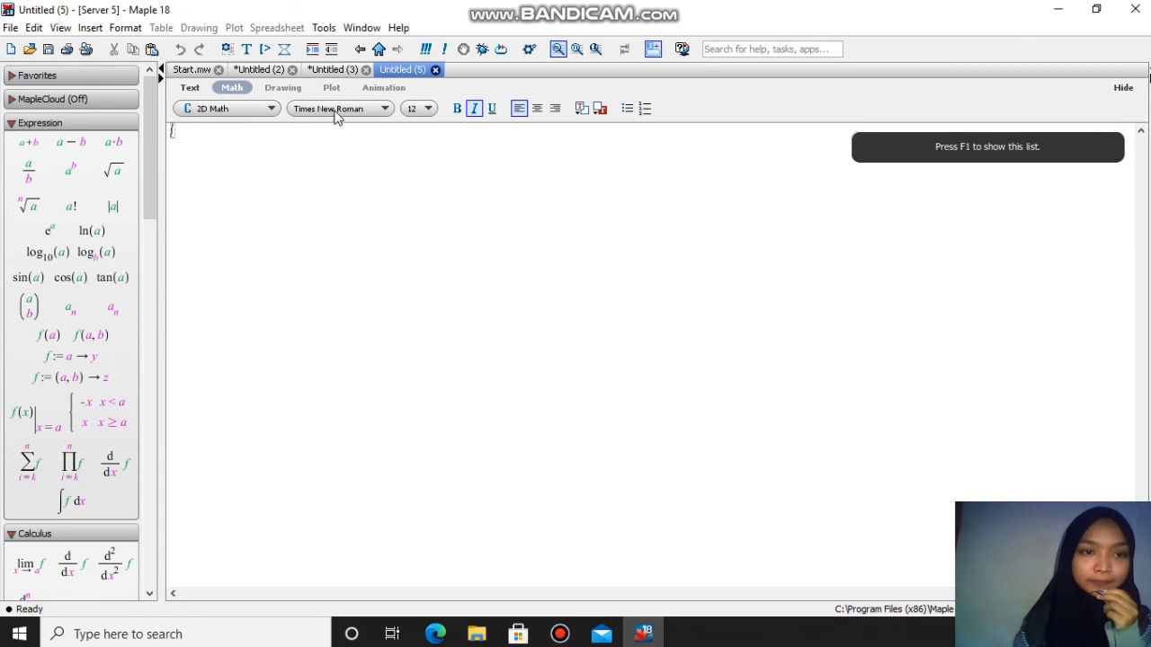
click(184, 90)
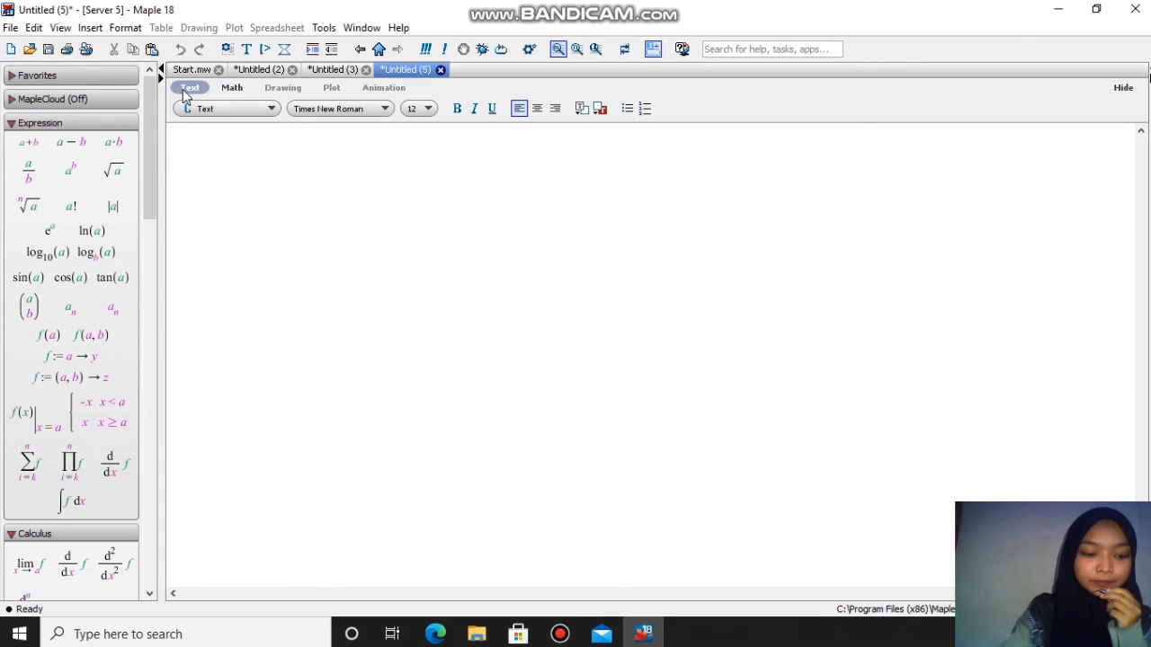
text(Cont)
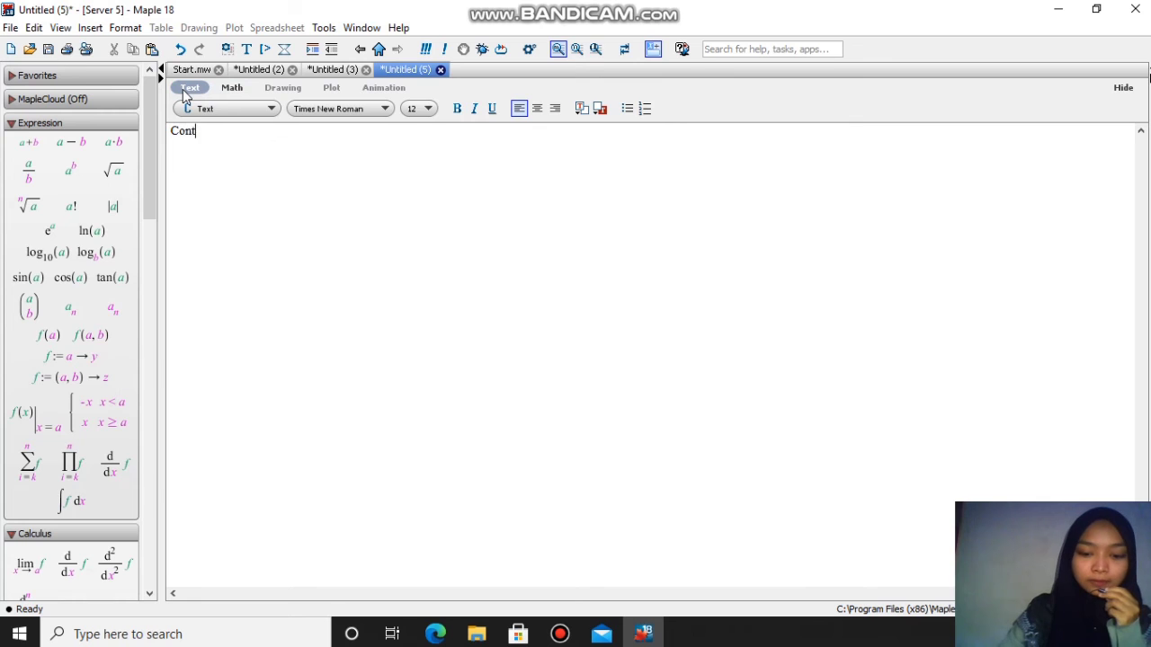
text(oh 4)
key(Return)
Step: Reuse the a := 5 expression below the Contoh 4 heading, changing it to a := −1, and evaluate it
text(a:=5)
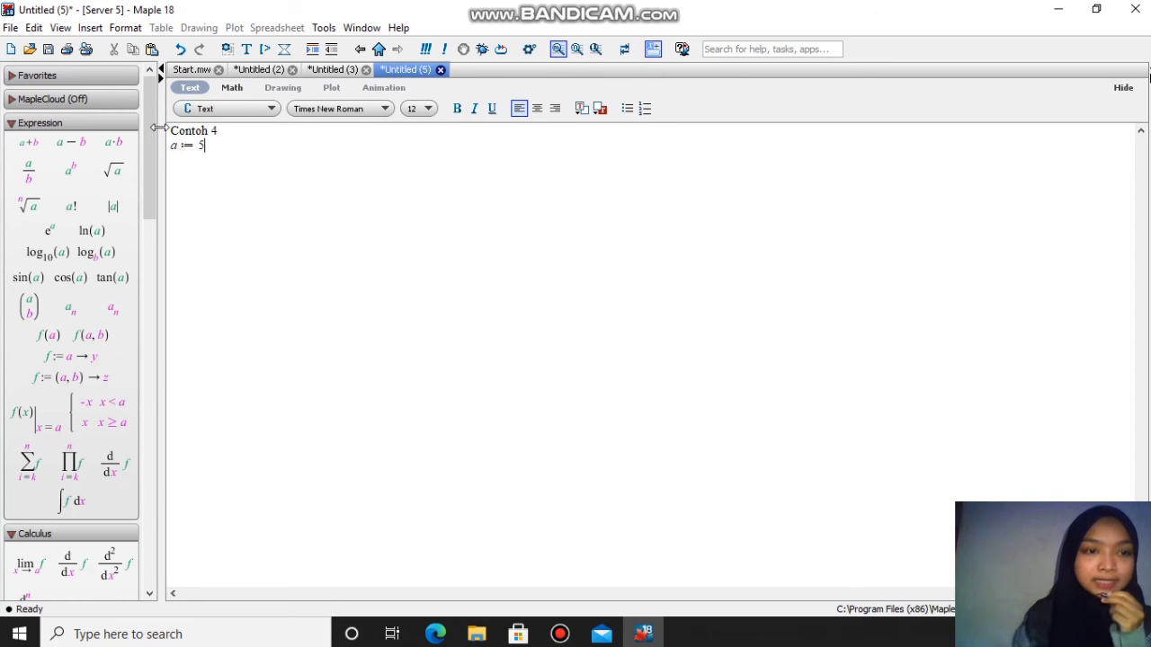
key(BackSpace)
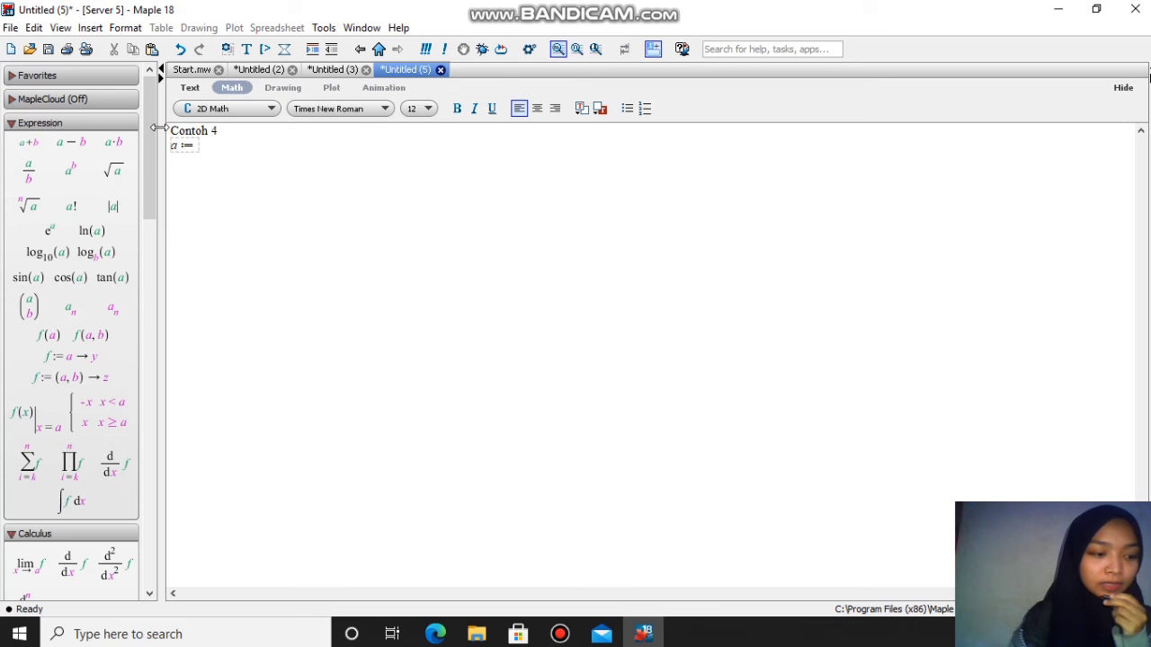
text(-1)
key(Return)
text(a := 5)
key(BackSpace)
key(BackSpace)
key(BackSpace)
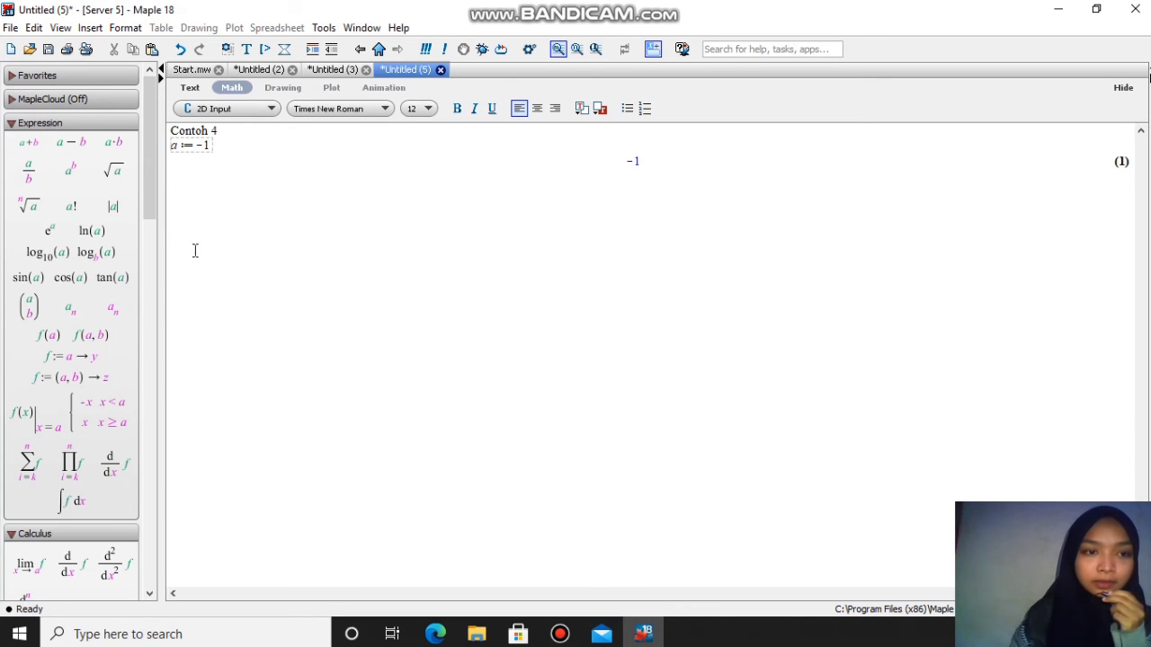
Step: Try to reuse the a := 5 expression below the a := −1 result, changing it to b := 5
click(189, 202)
text(a := 5)
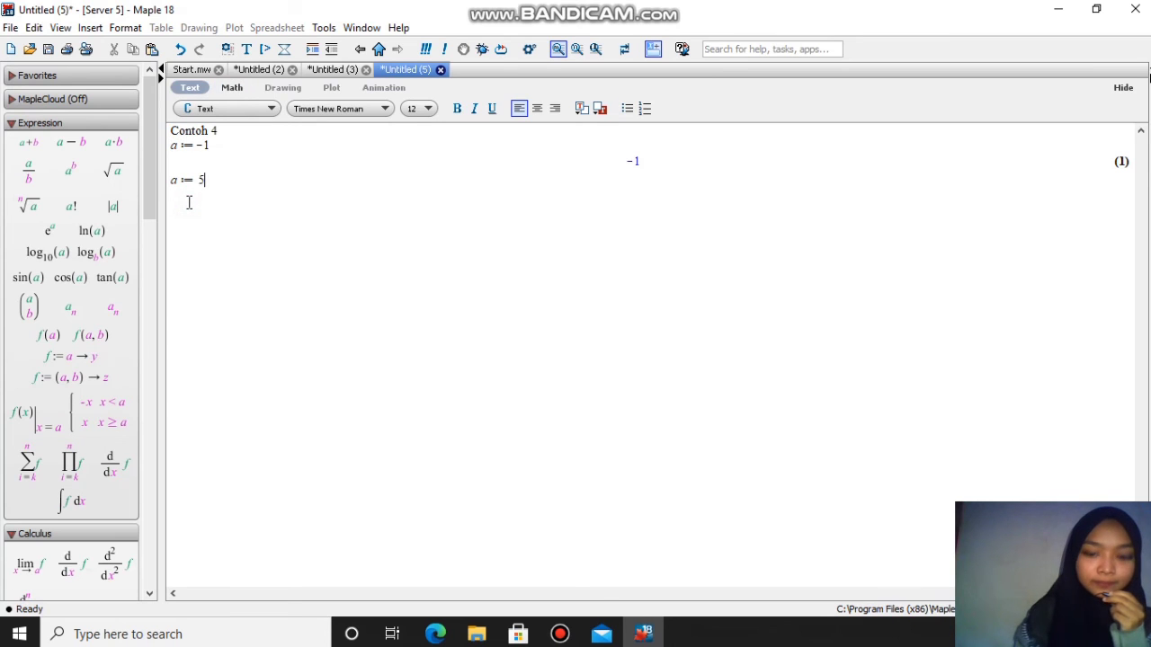
key(Home)
key(Delete)
text(b)
key(BackSpace)
text(b)
key(End)
key(F5)
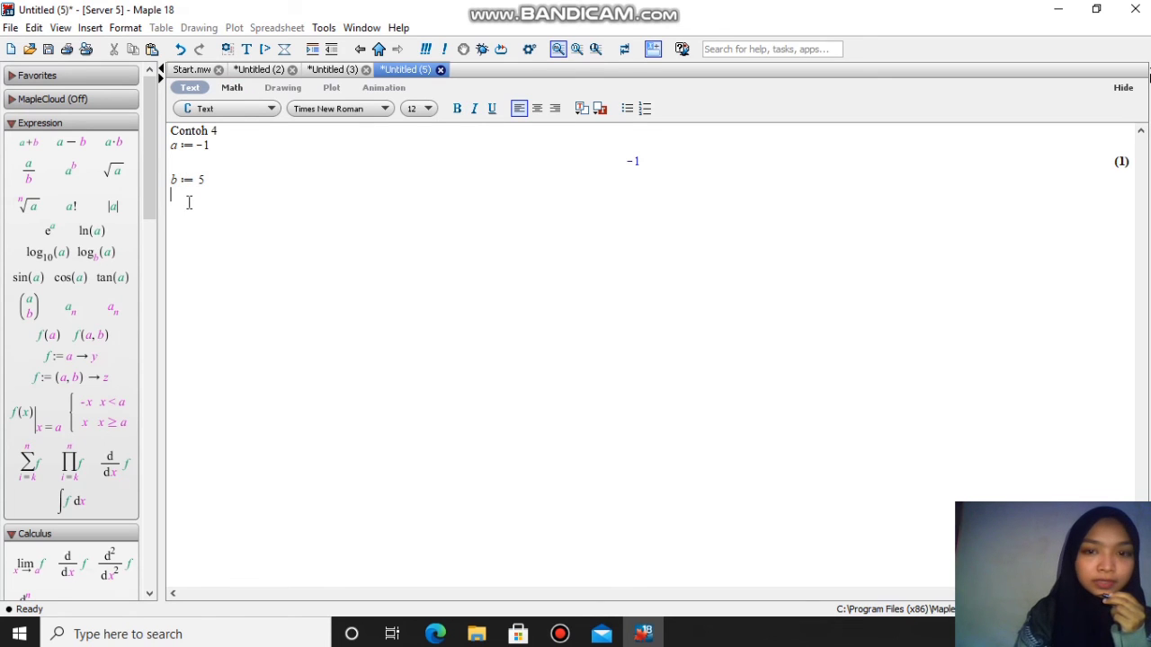
key(Return)
Step: Delete the unevaluated b := 5 expression below the a := −1 result
drag(220, 179, 171, 178)
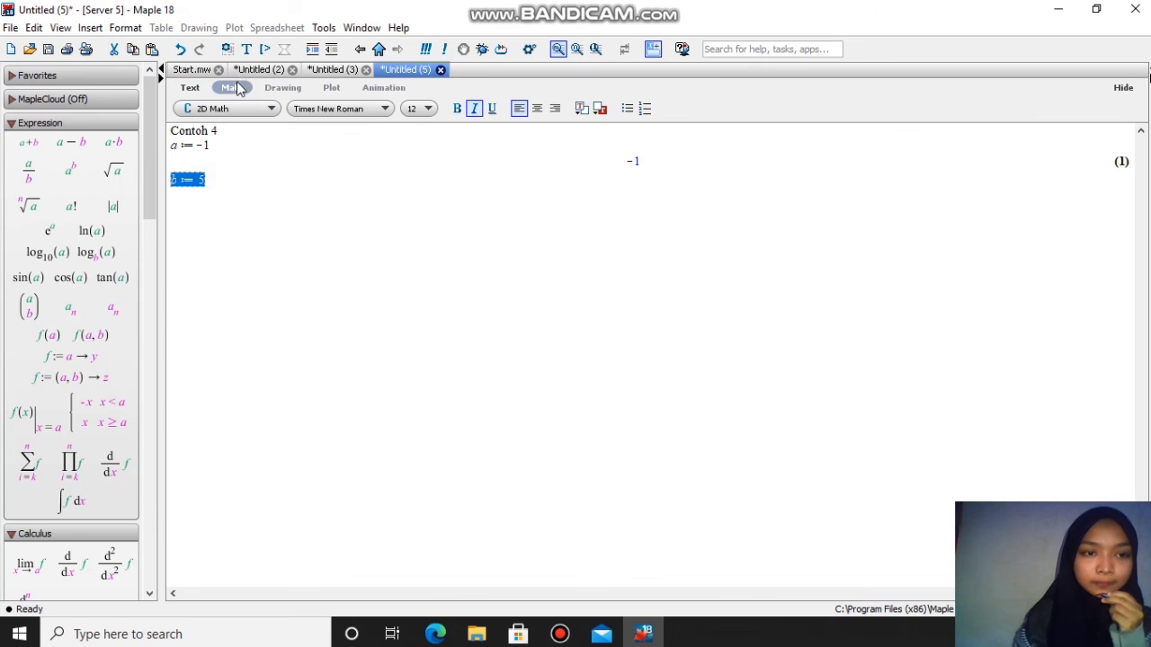
click(219, 176)
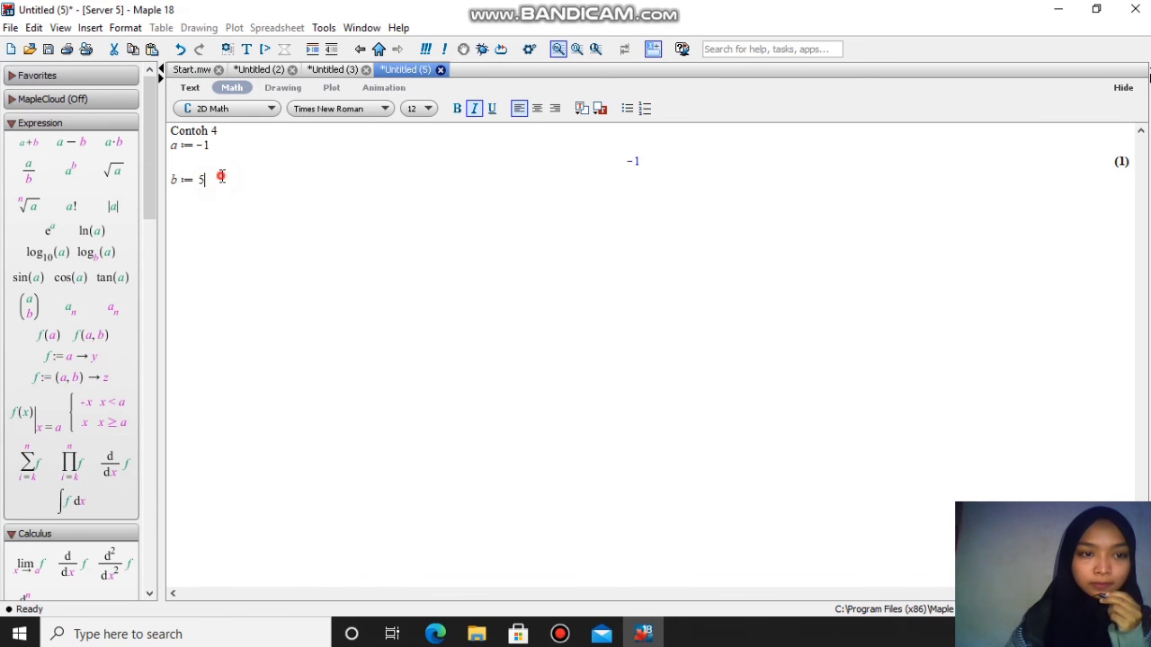
key(BackSpace)
key(BackSpace)
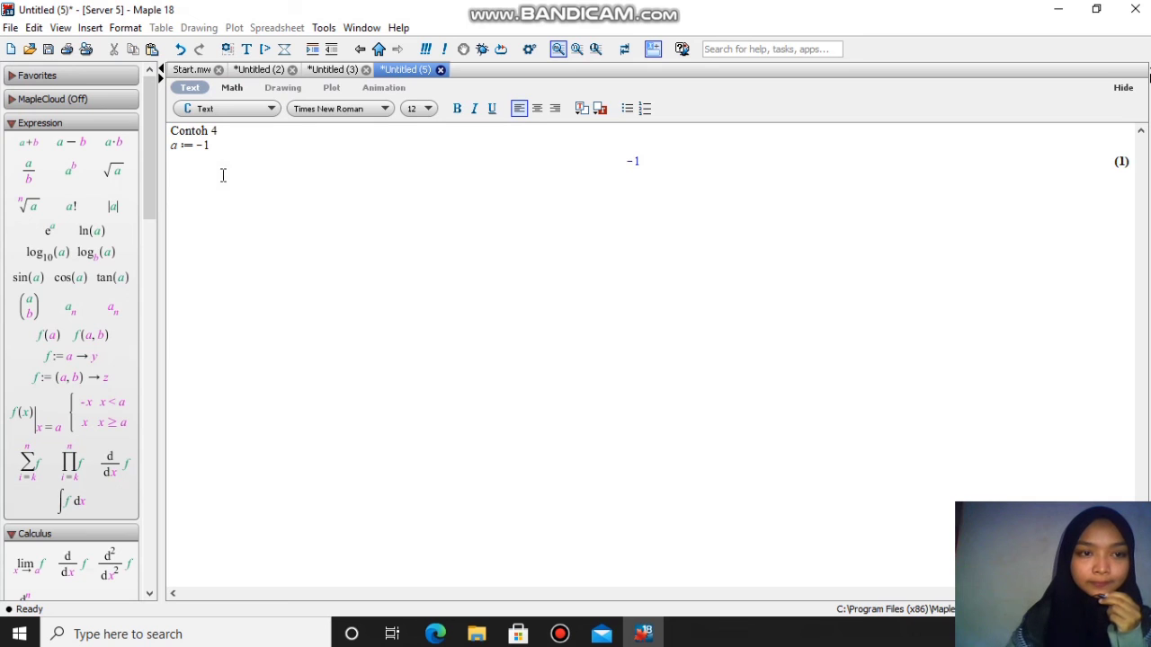
Step: Undo the a := 5 expression inserted before the Contoh 4 heading
click(238, 162)
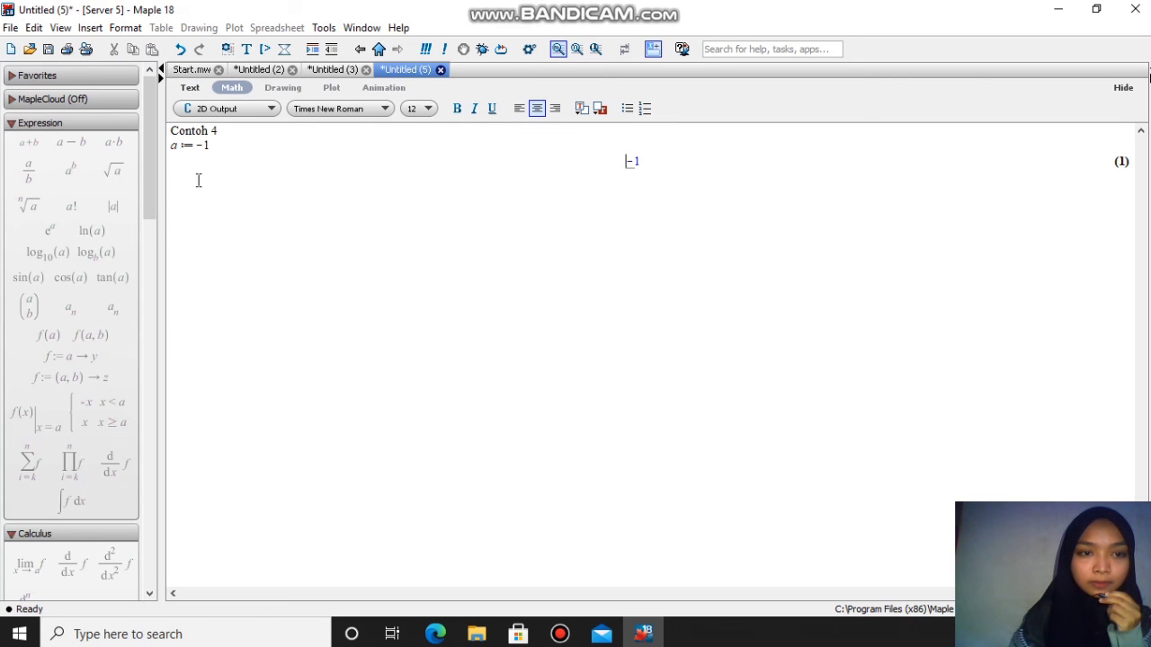
click(703, 162)
click(457, 190)
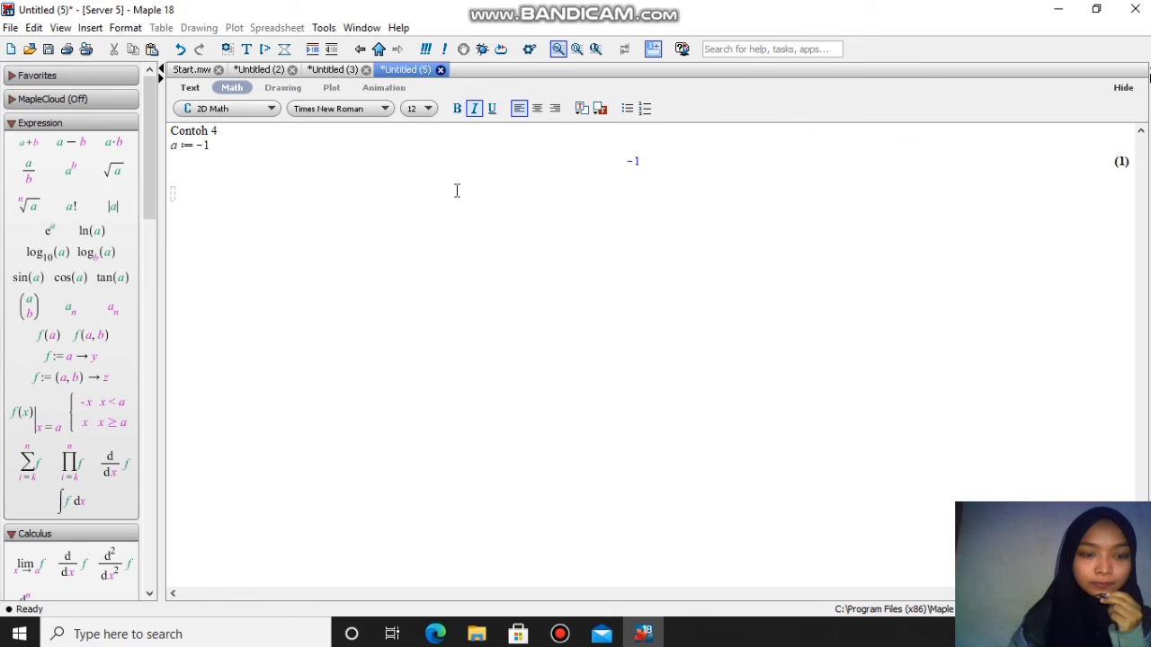
key(ctrl+z)
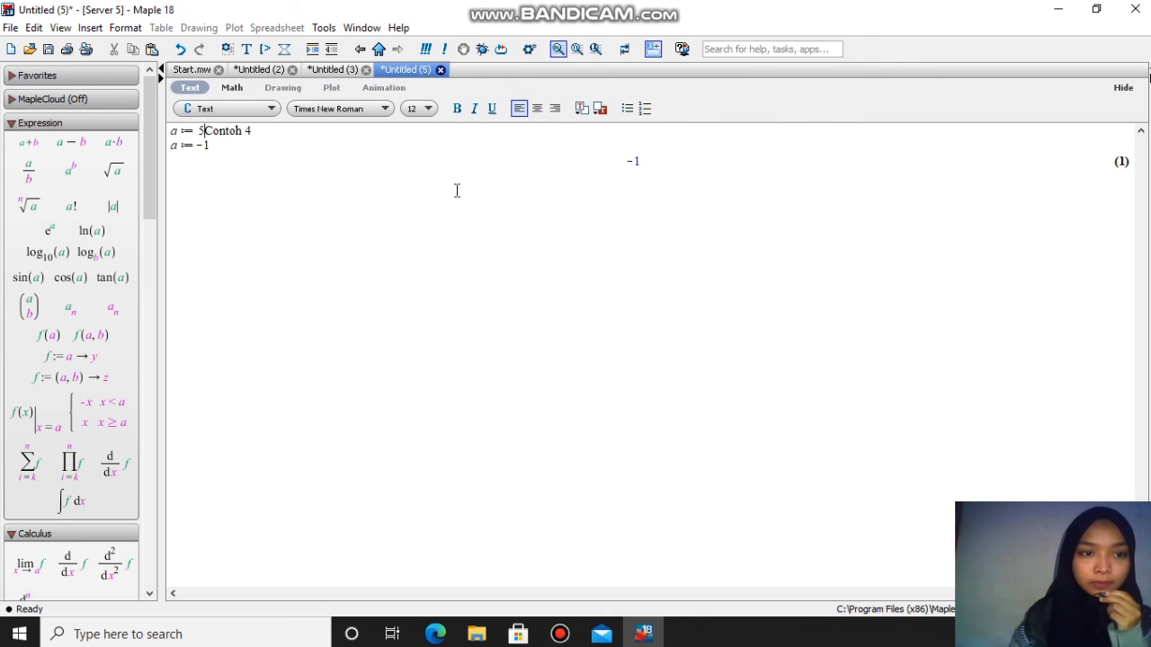
key(ctrl+z)
Step: Enter b := 5 in the empty math line below the a := −1 result and evaluate it
key(Down)
key(Down)
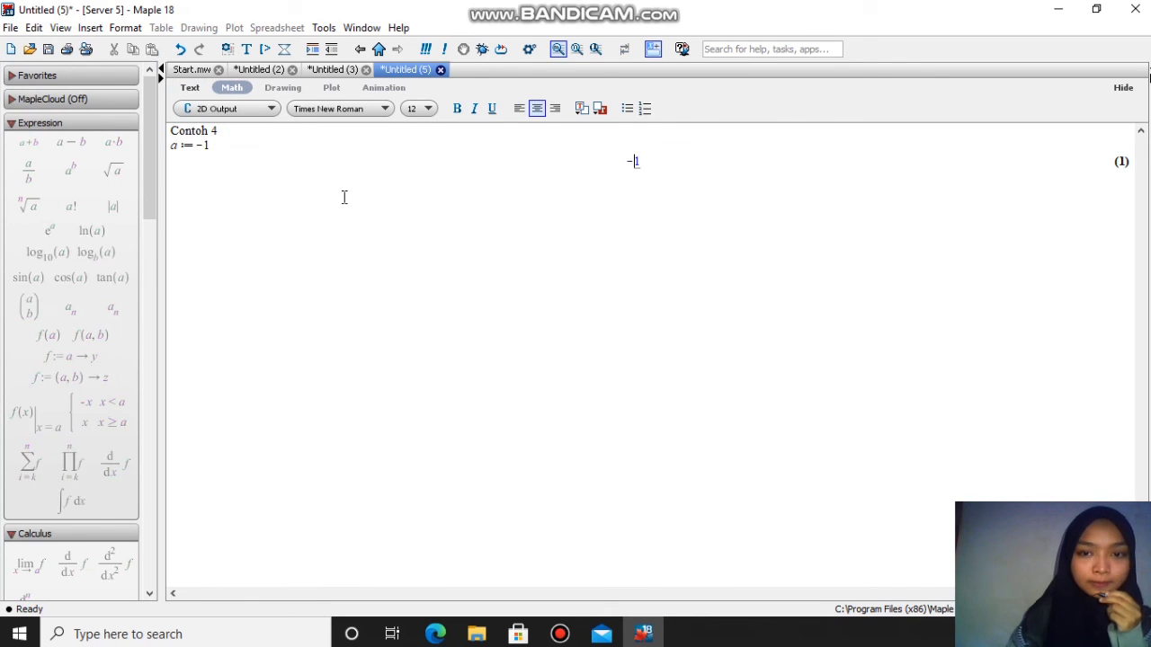
key(Down)
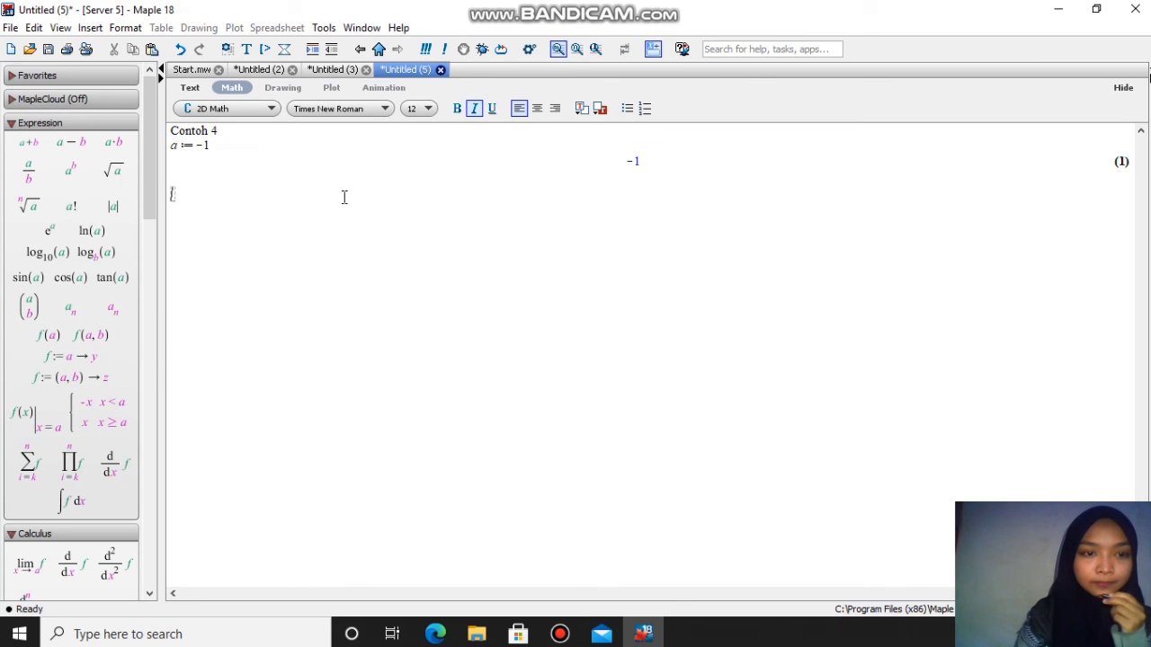
text(a :=)
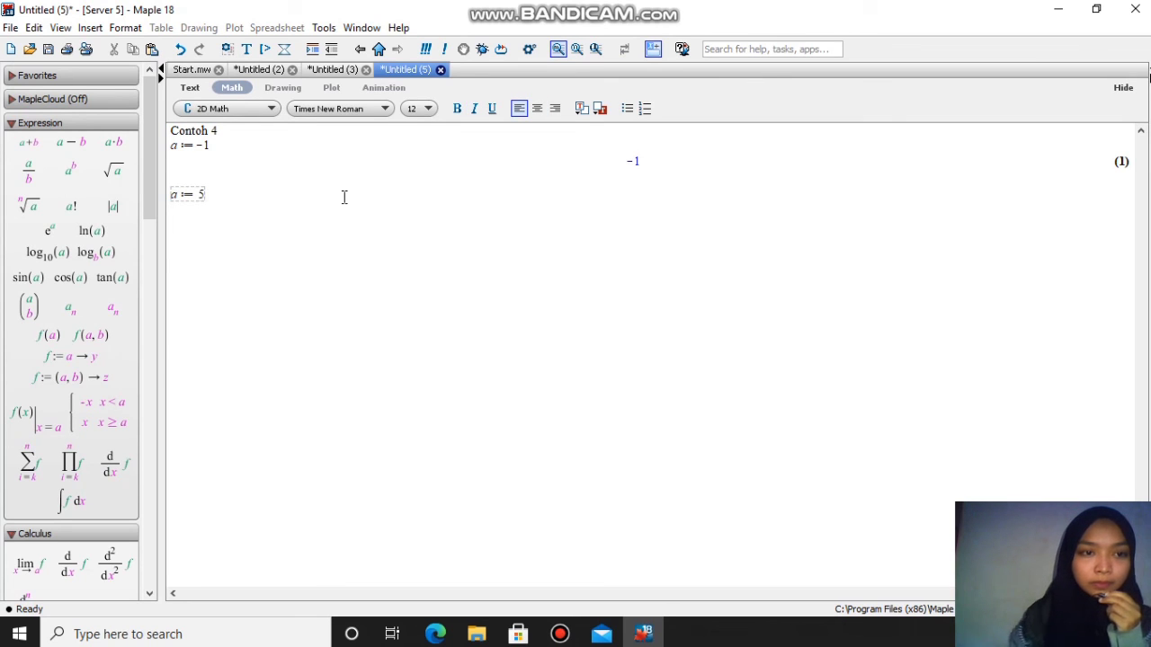
key(BackSpace)
key(BackSpace)
key(BackSpace)
text(b:)
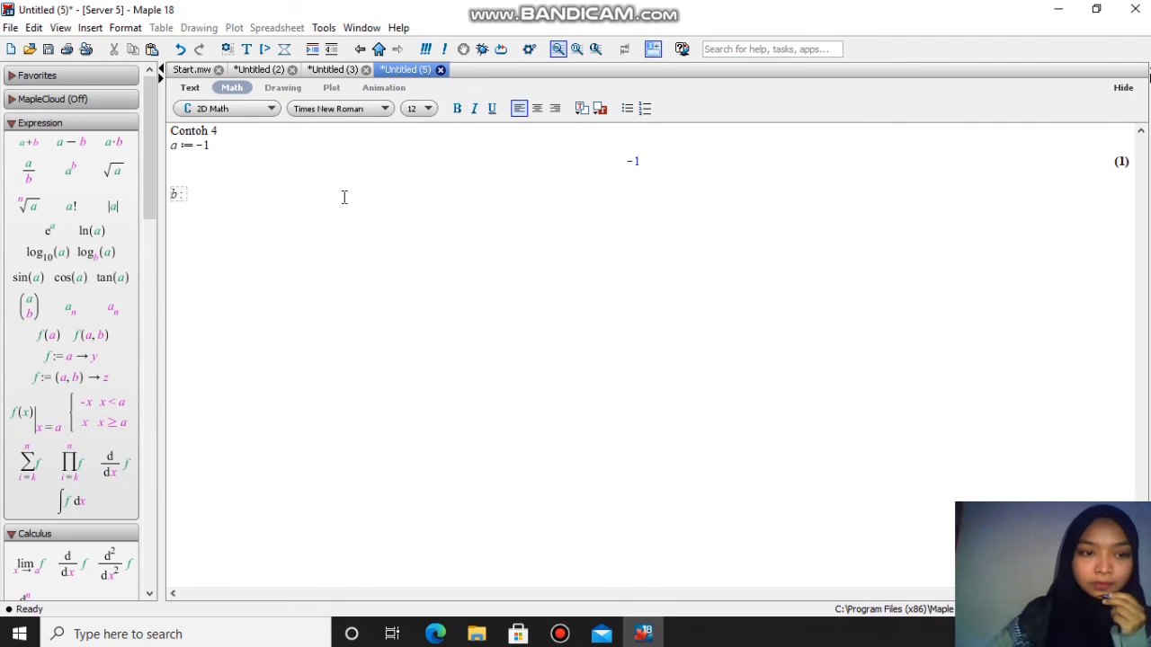
text(=)
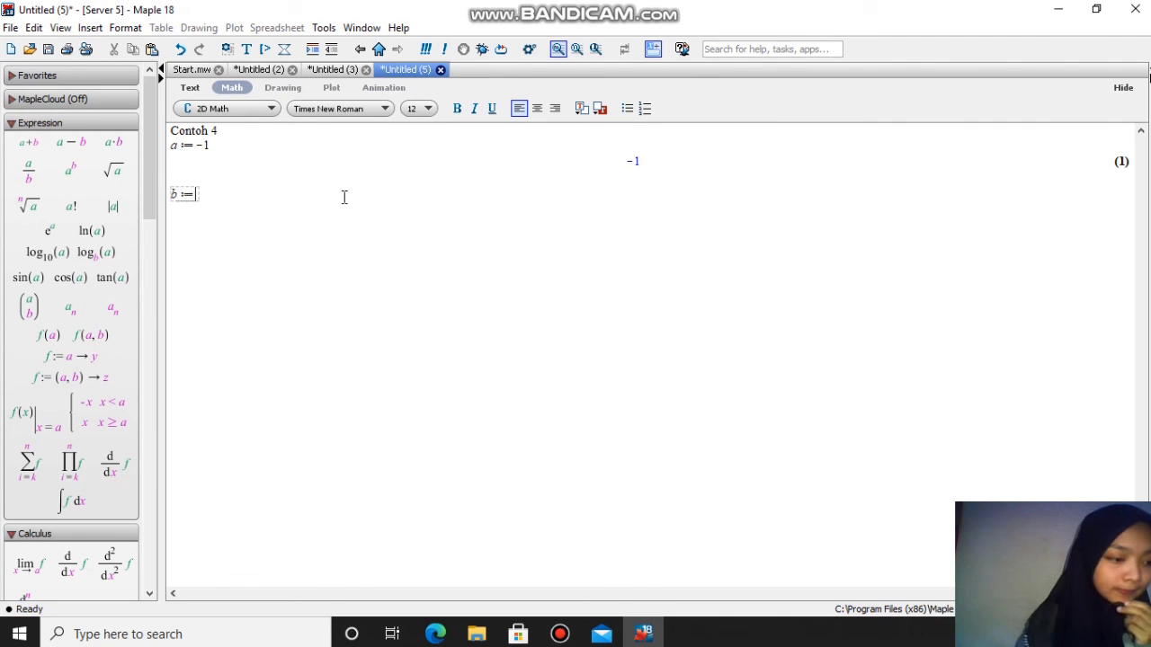
text(5)
key(Return)
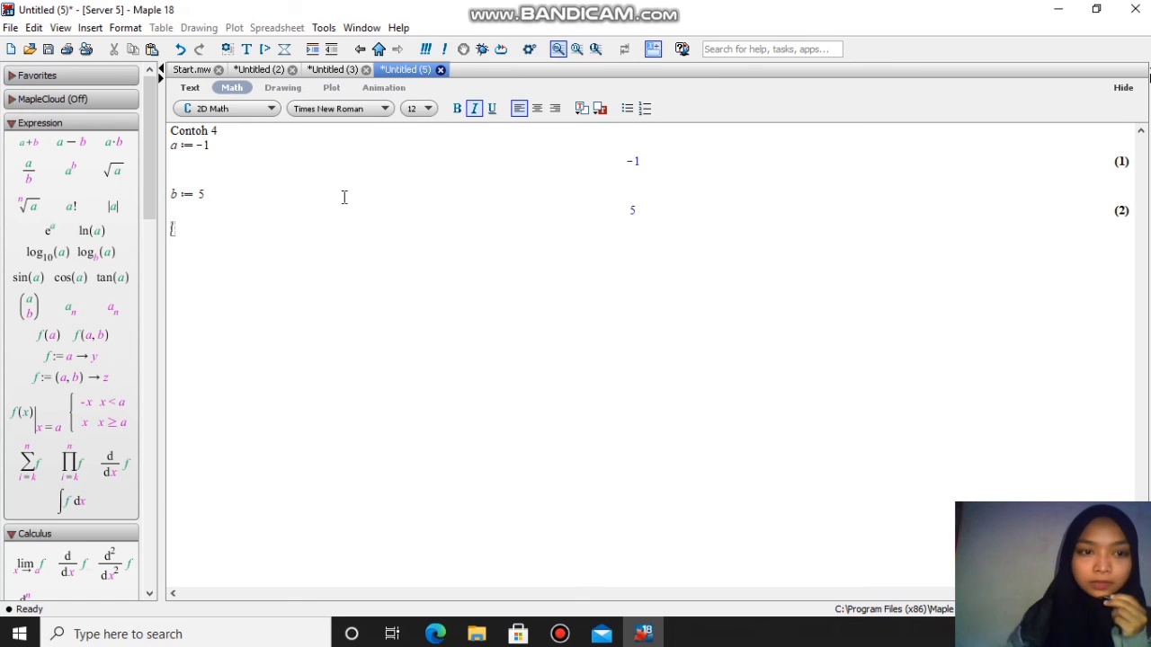
Step: Enter c := a + 5·b below the b := 5 result in Contoh 4 and evaluate it
text(b := 5)
key(BackSpace)
text(c)
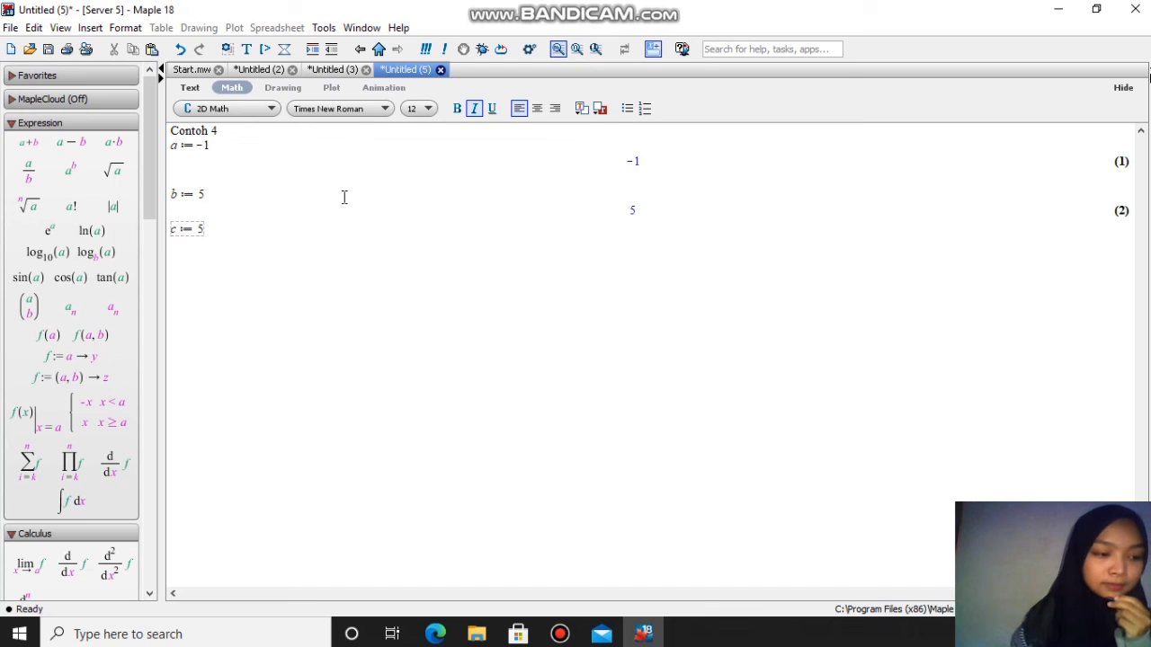
key(End)
key(BackSpace)
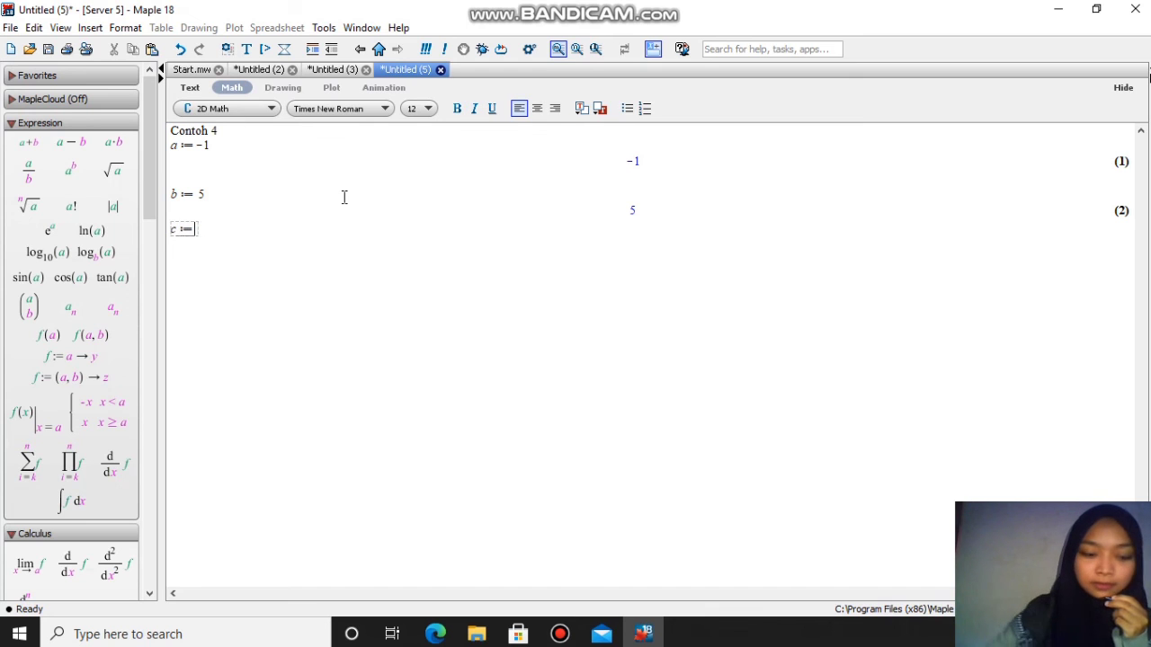
text(a)
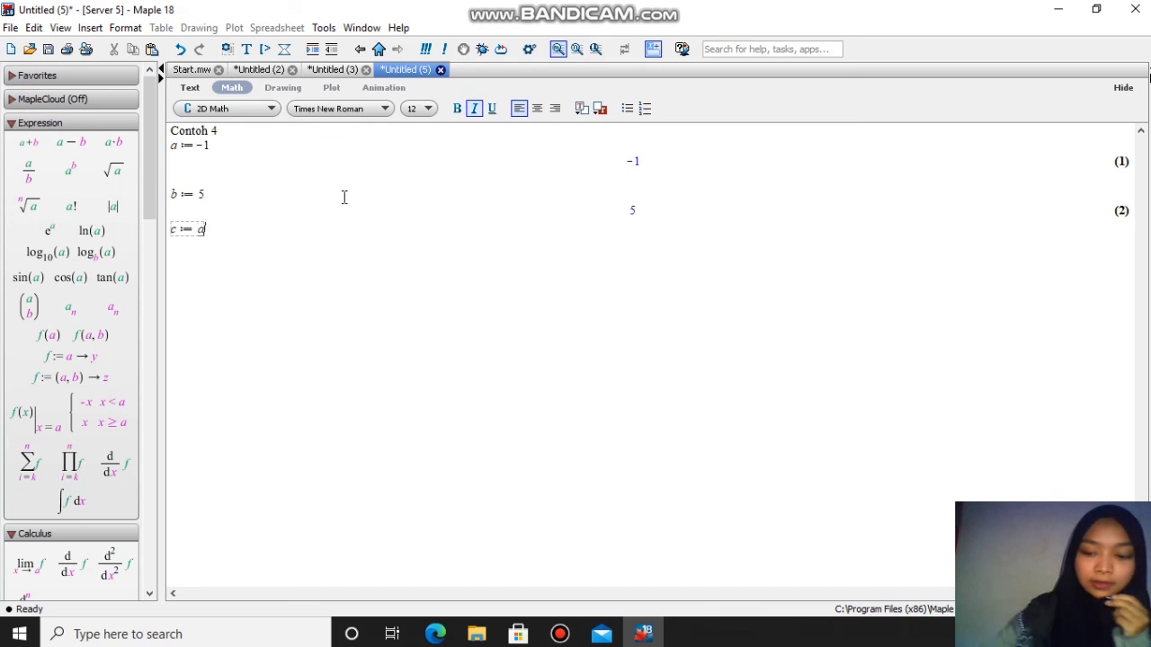
text( + 5 )
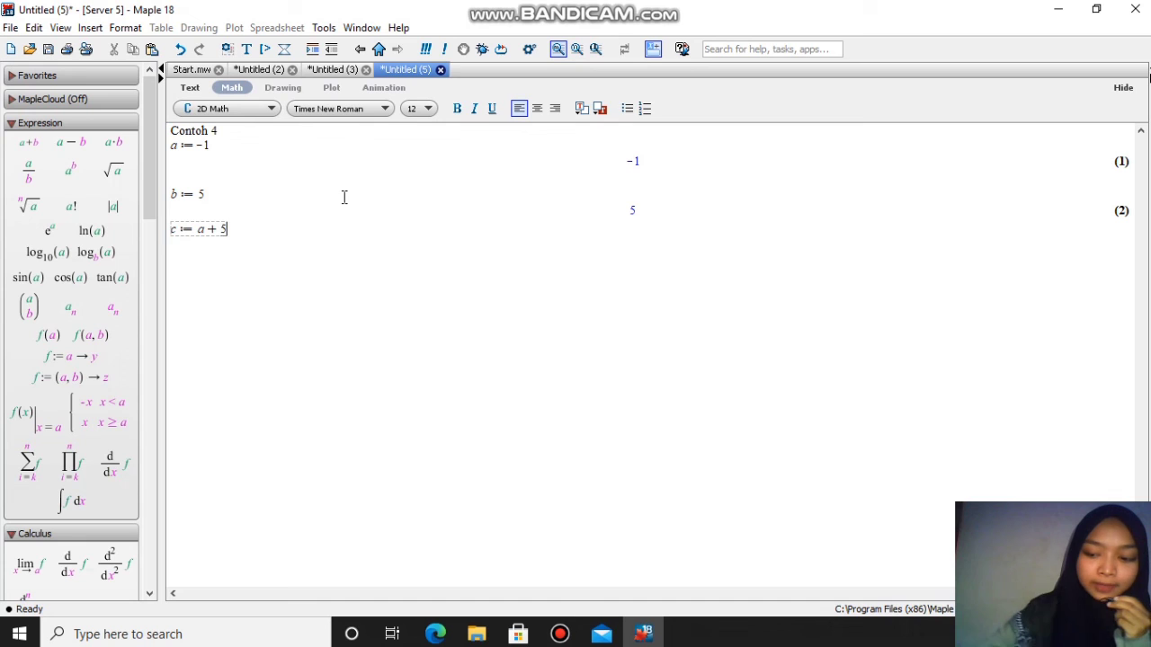
text(b)
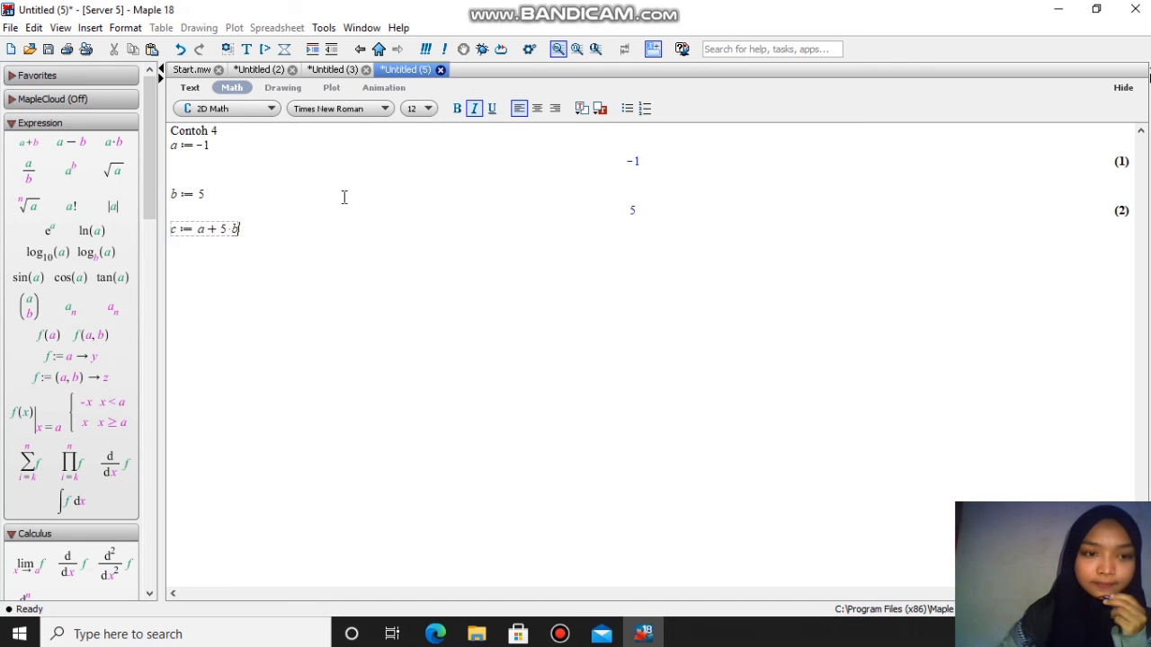
key(Return)
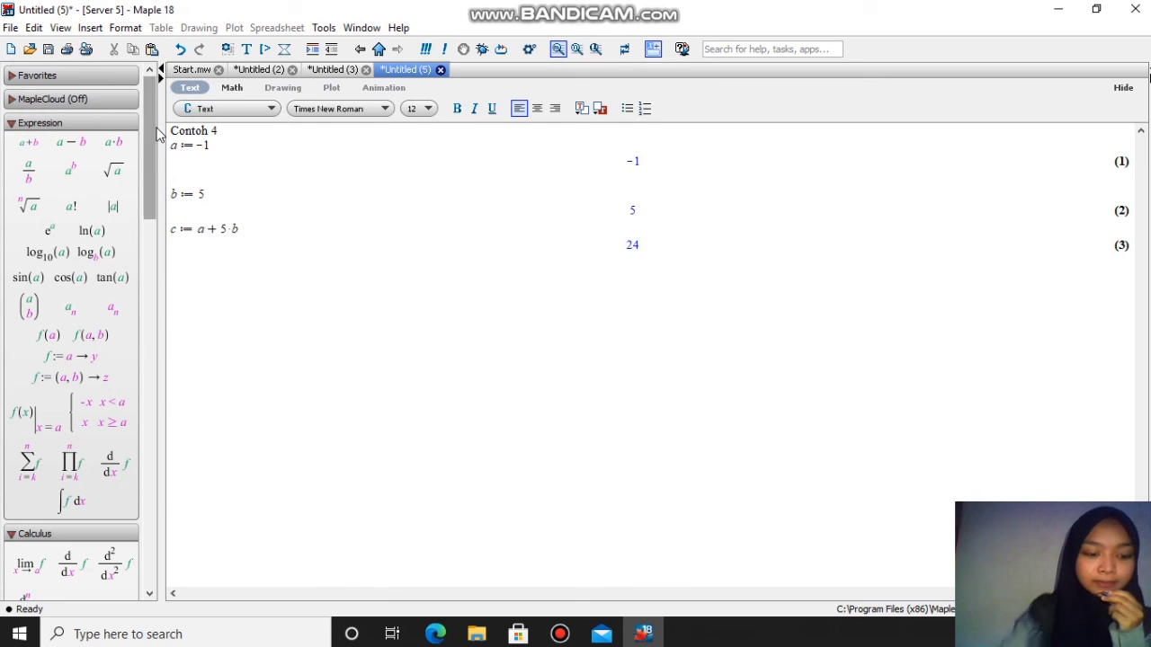
Step: Add the text heading Contoh 5 below the Contoh 4 calculations
text(Cont)
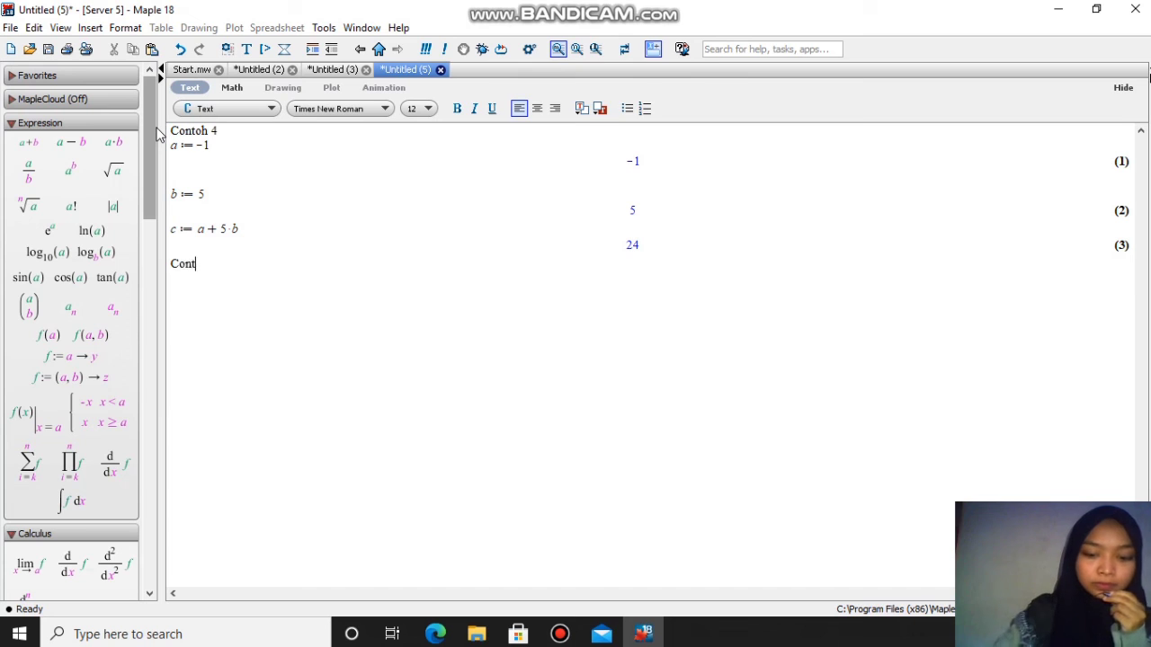
text(oh 5)
key(Return)
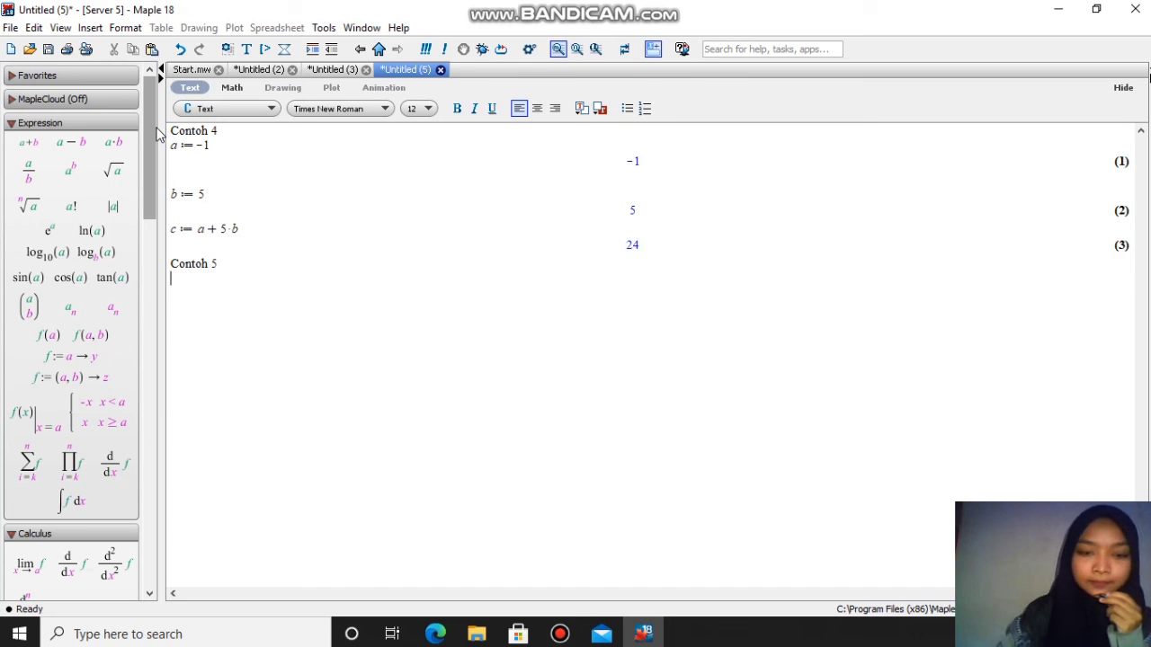
Step: Enter a := −5 as math below the Contoh 5 heading and evaluate it
click(230, 87)
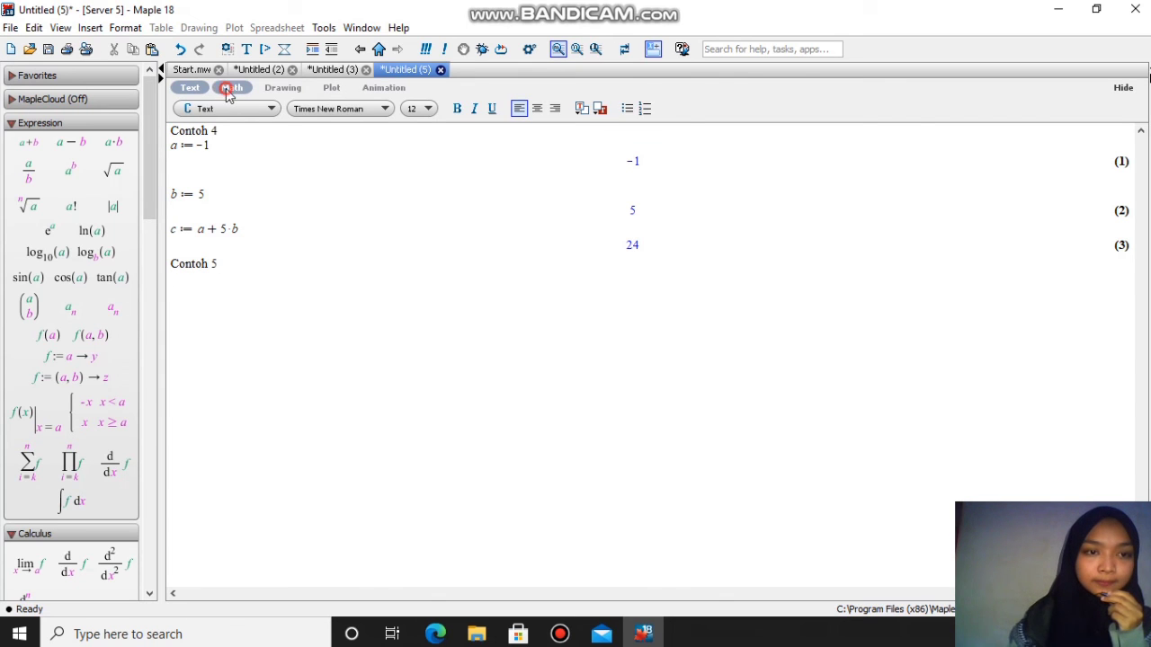
text(a:=5)
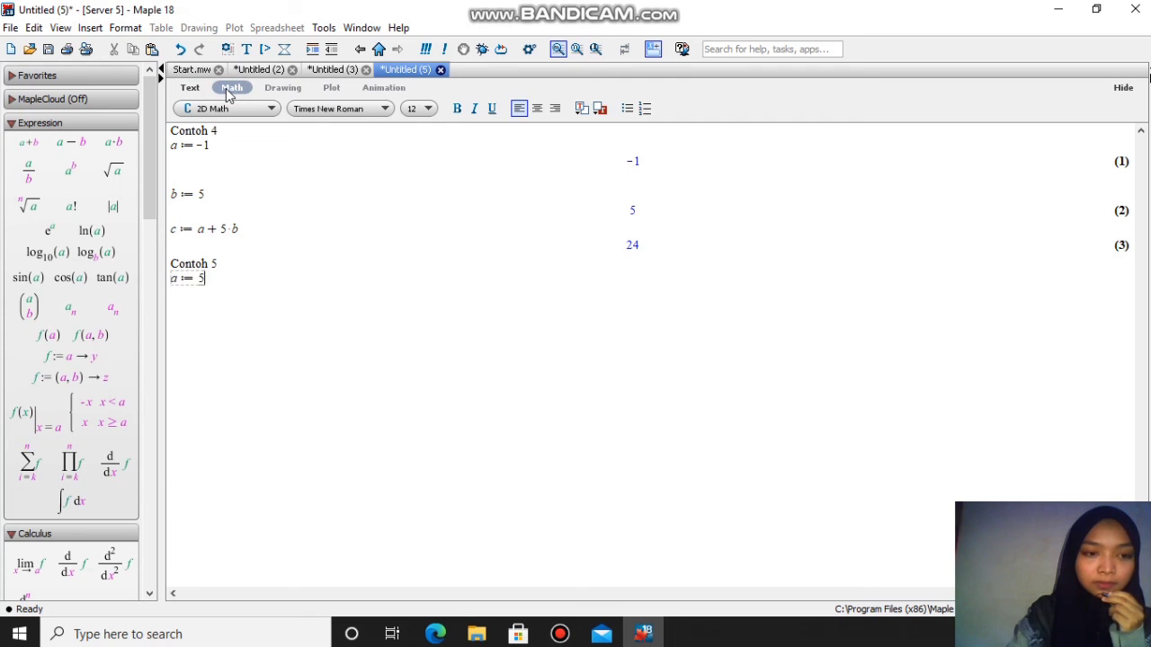
key(Left)
text(-)
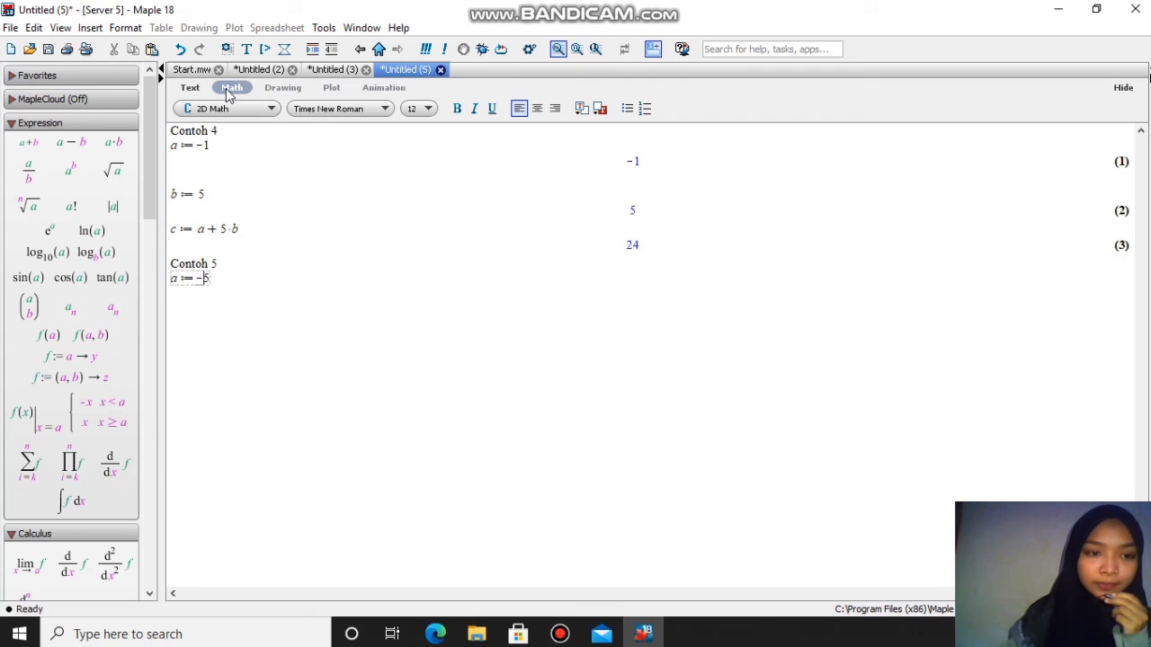
key(Return)
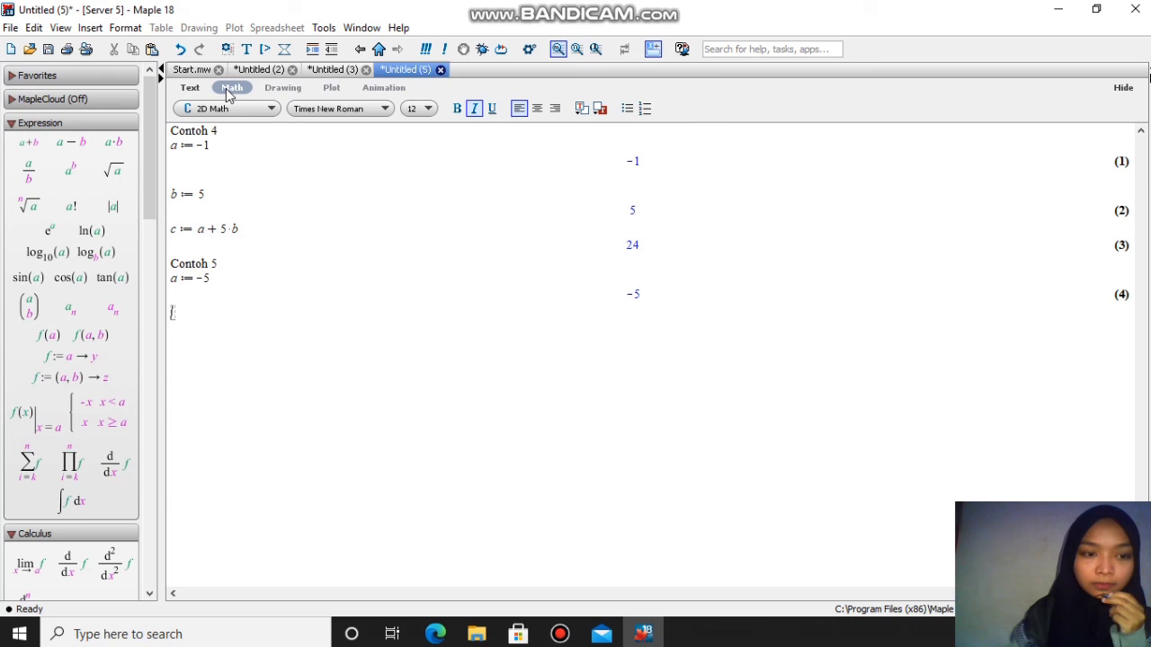
Step: Reuse the a := 5 expression below a := −5, changing it to b := 3, and evaluate it
text(a:=5)
key(Home)
key(Delete)
text(b)
key(Right)
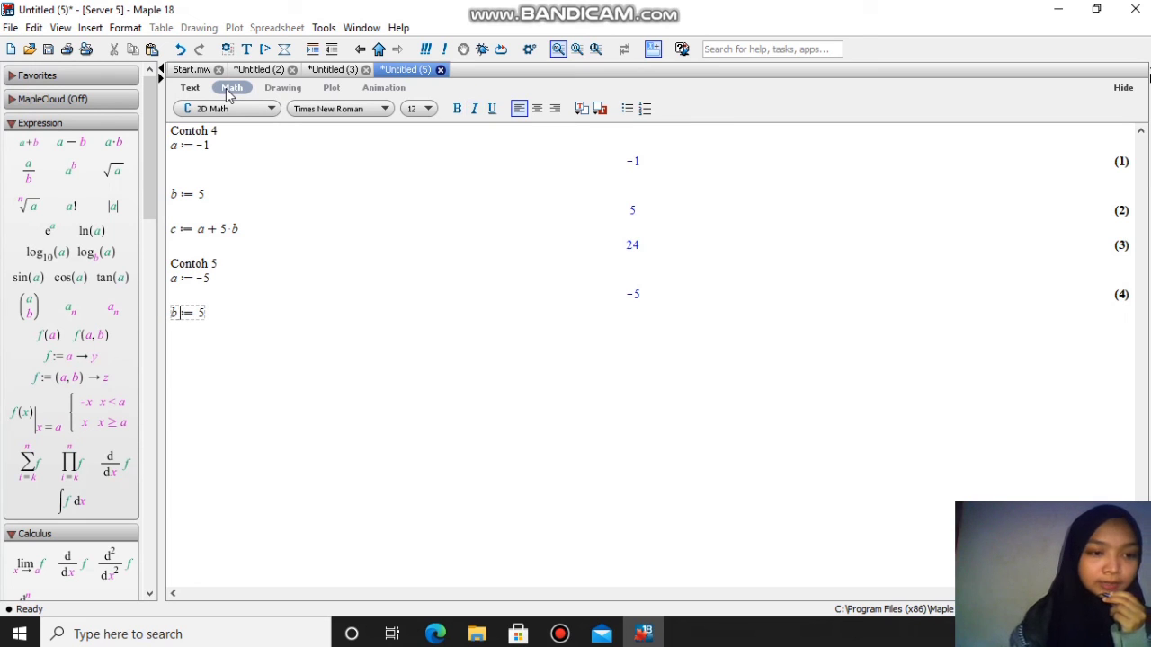
key(BackSpace)
text(3)
key(Return)
Step: Reuse the a := 5 expression below b := 3 in Contoh 5, changing it to c := a + 2·b, and evaluate it
text(a := 5)
key(Left)
key(Left)
key(BackSpace)
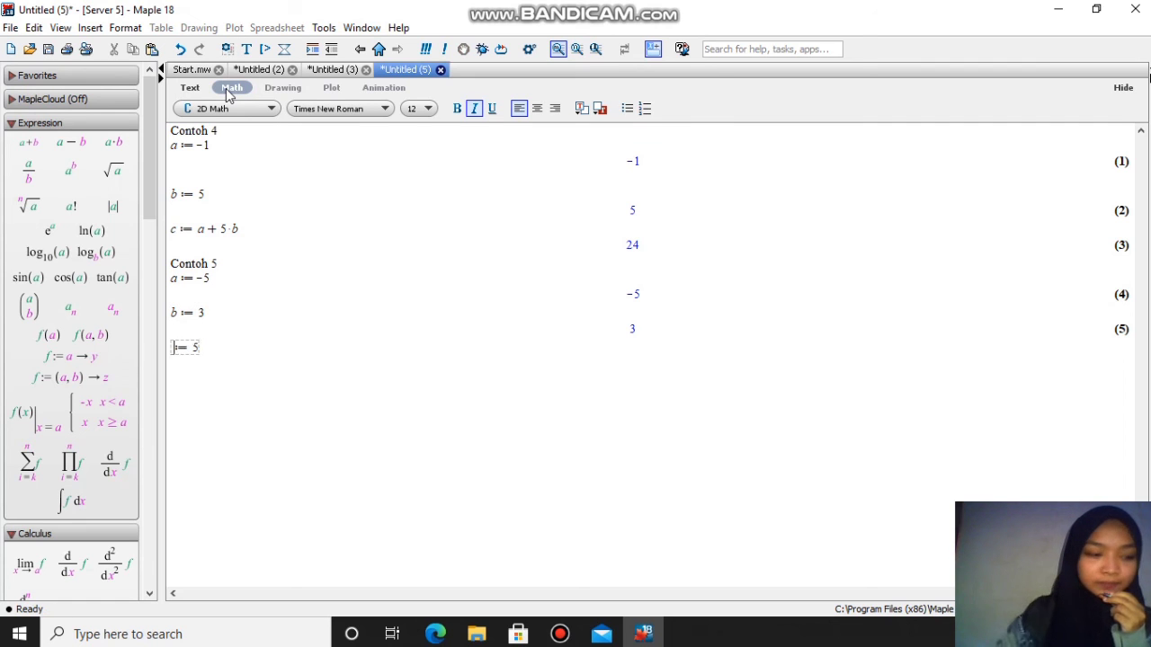
text(a)
key(BackSpace)
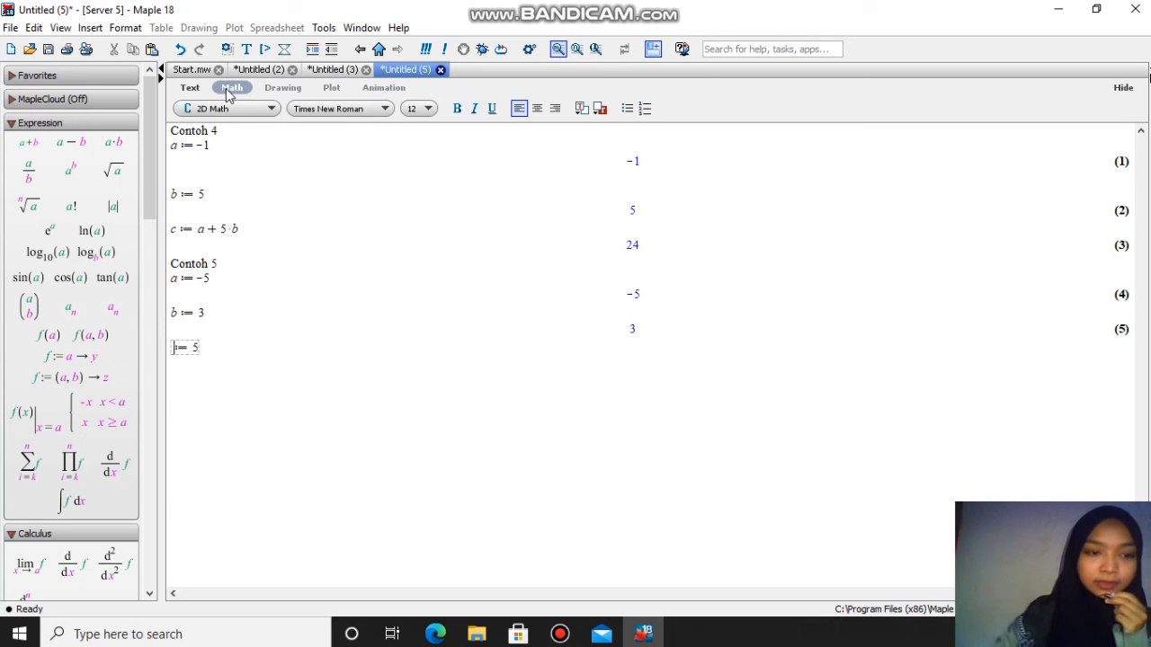
text(c)
key(Right)
key(BackSpace)
text(a)
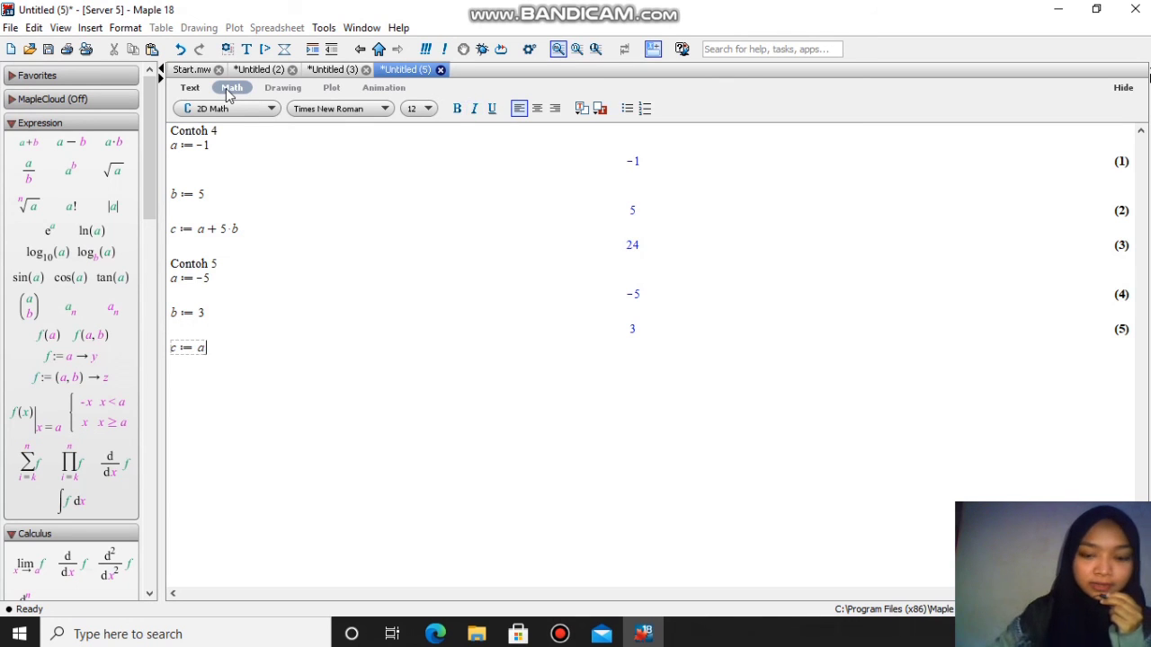
text(+2)
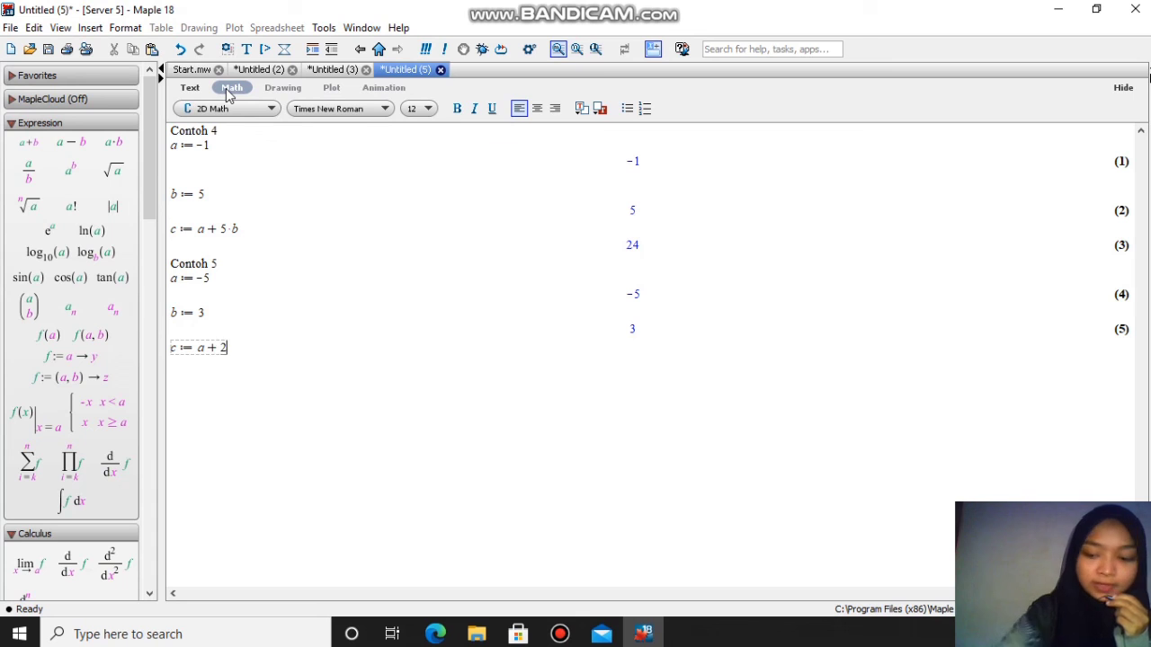
text(*b)
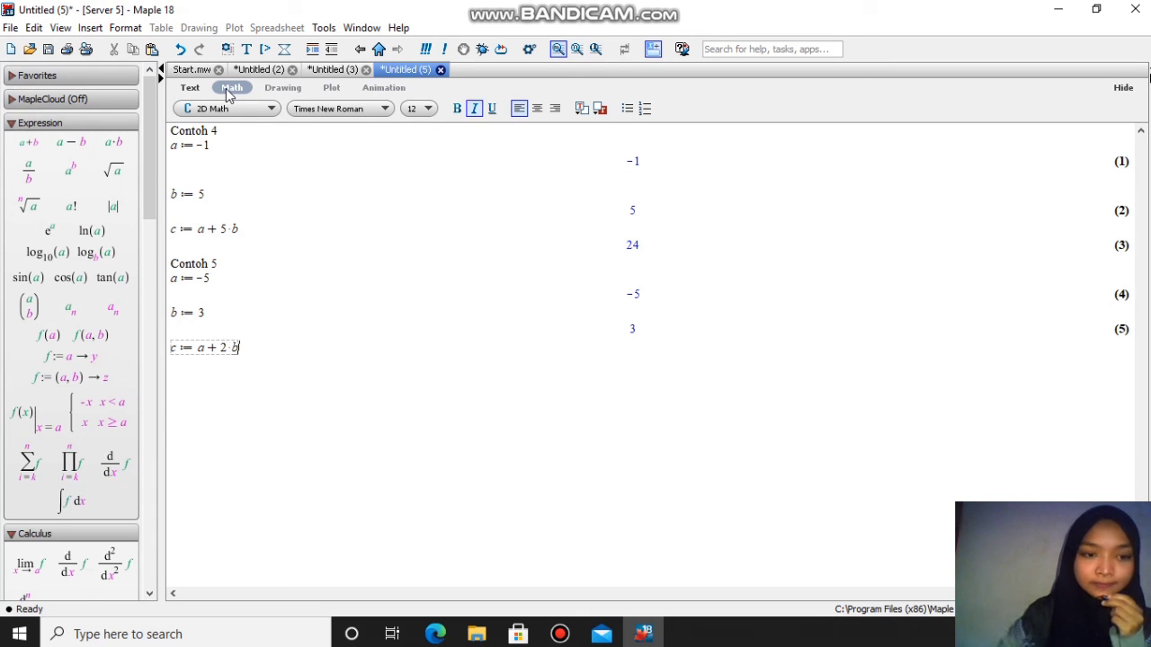
key(Return)
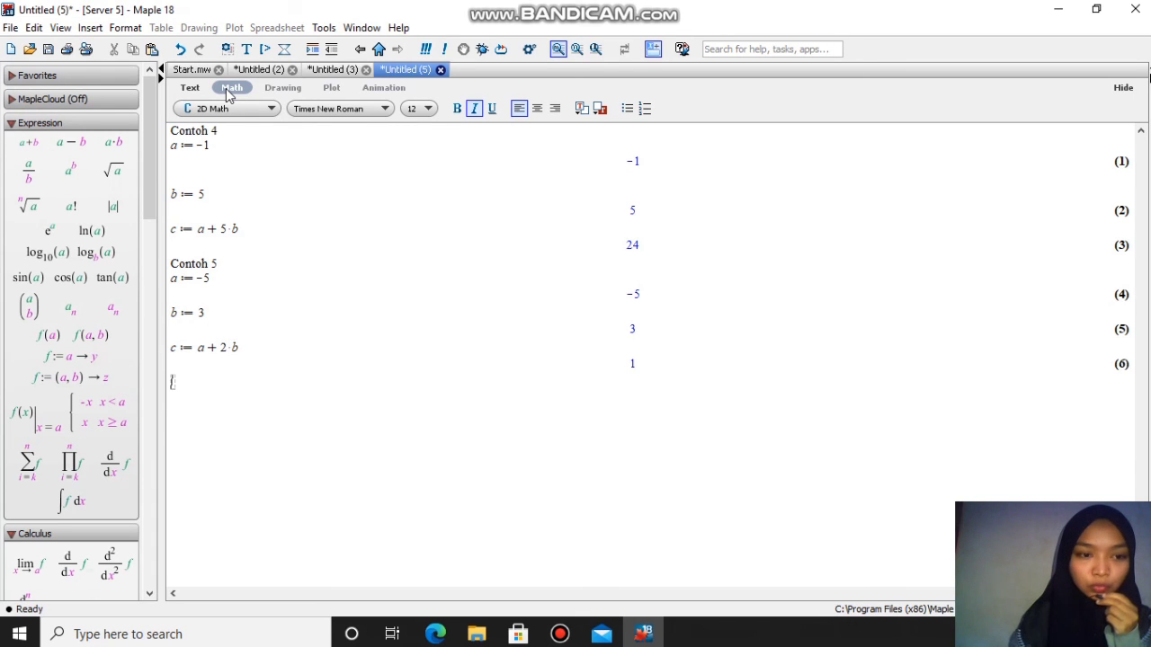